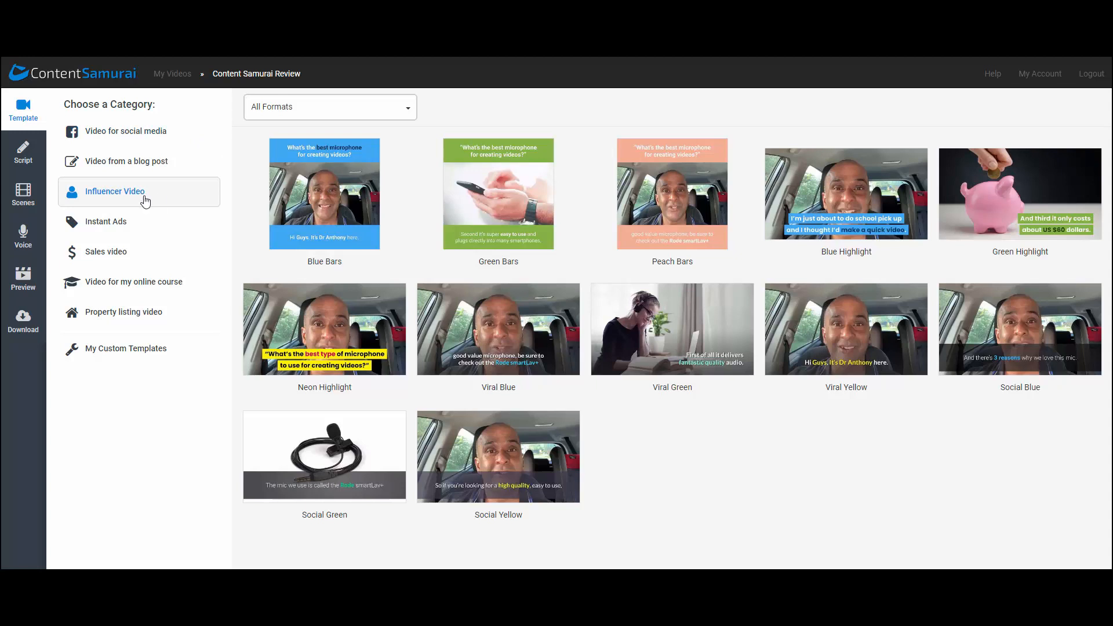
# Browse the video templates offered for social media and for blog posts
pyautogui.click(165, 144)
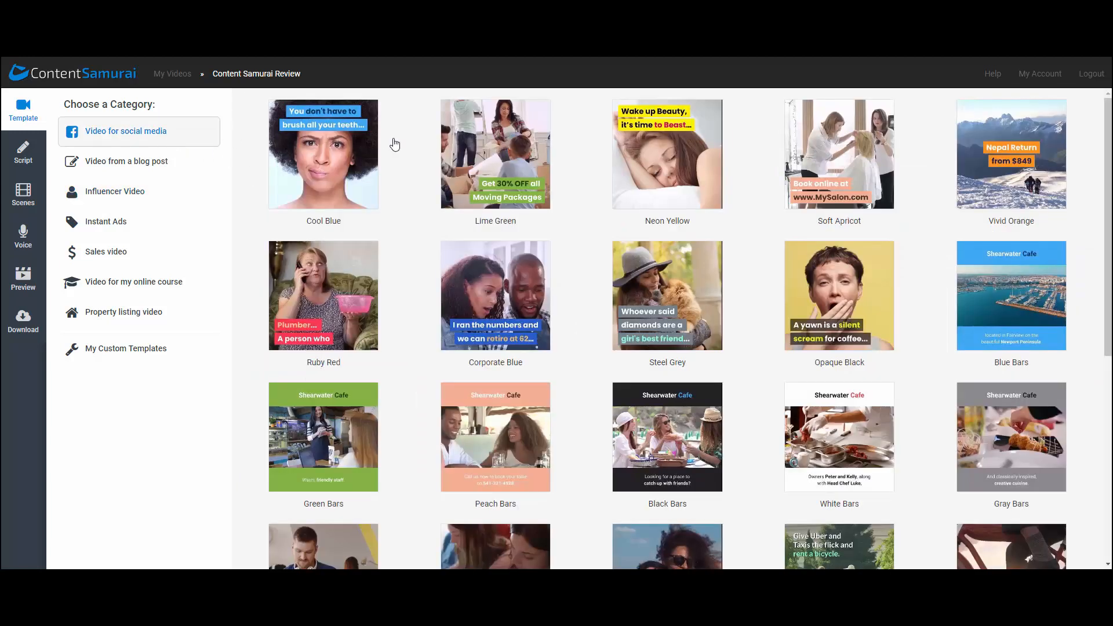
pyautogui.scroll(-6, 383, 151)
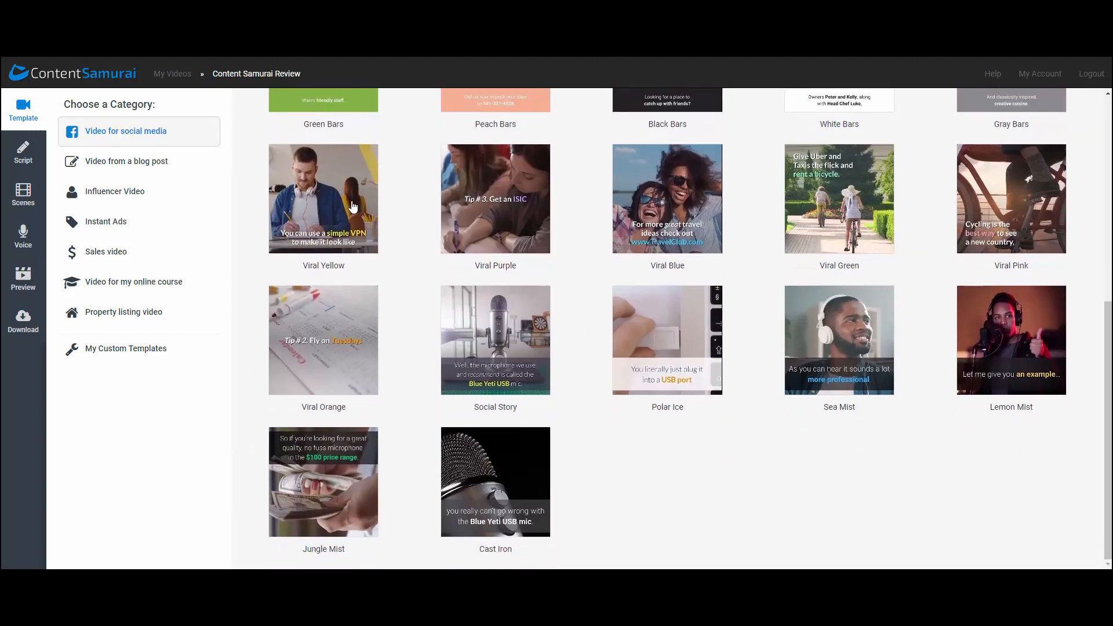
pyautogui.scroll(6, 352, 206)
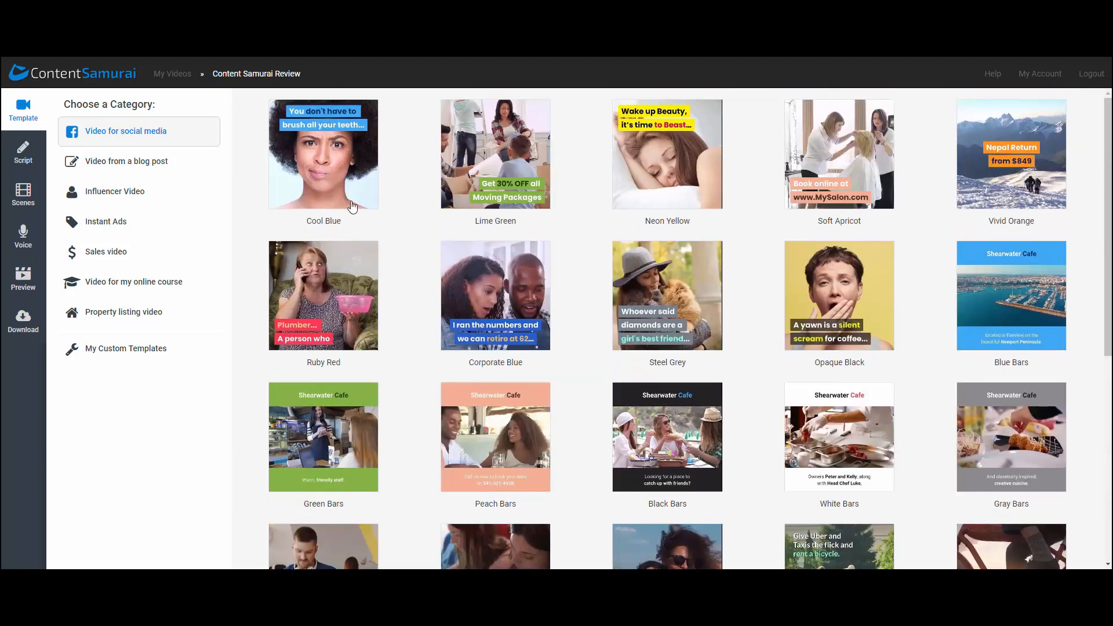
pyautogui.click(151, 171)
pyautogui.scroll(-3, 280, 242)
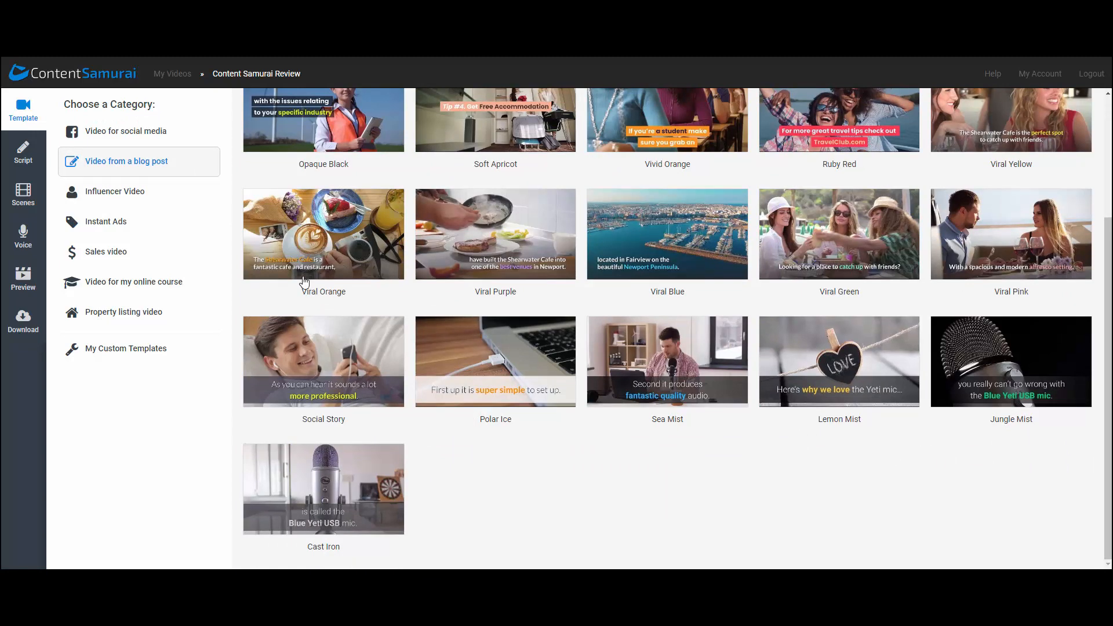
pyautogui.scroll(3, 351, 298)
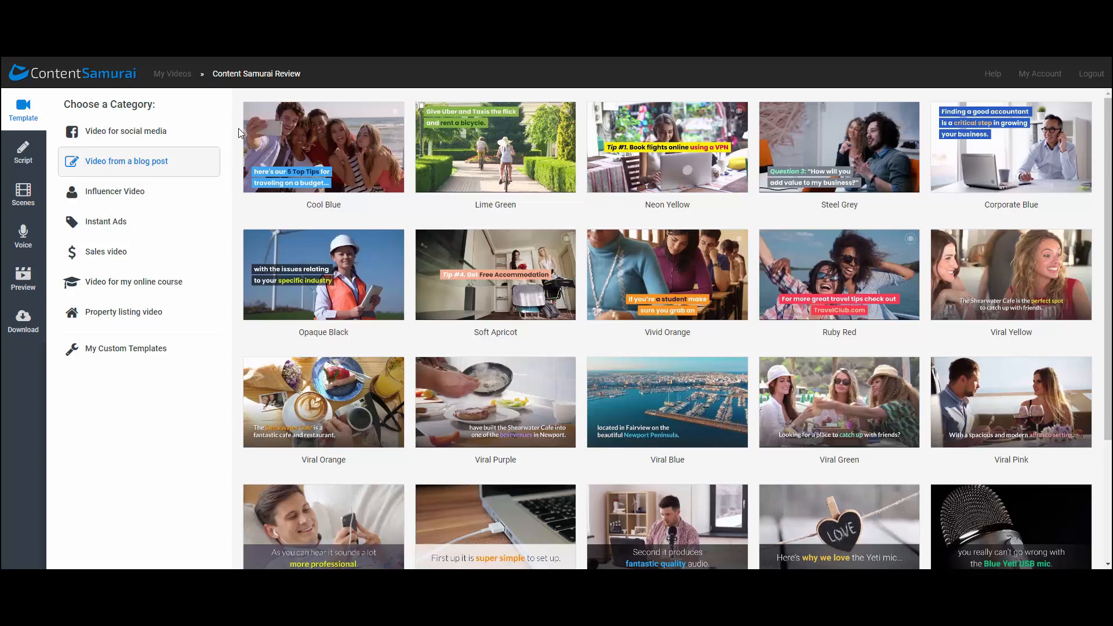
# Browse the Instant Ads templates and check which occasions they can be filtered by, keeping All Templates
pyautogui.click(132, 224)
pyautogui.scroll(-15, 606, 340)
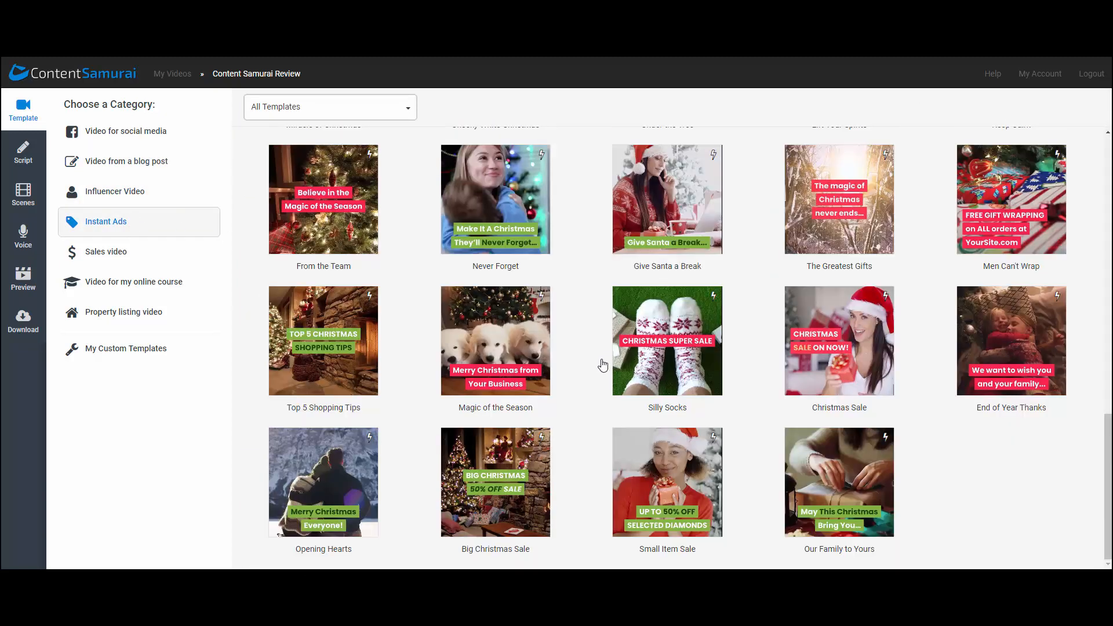
pyautogui.scroll(15, 602, 365)
pyautogui.click(386, 108)
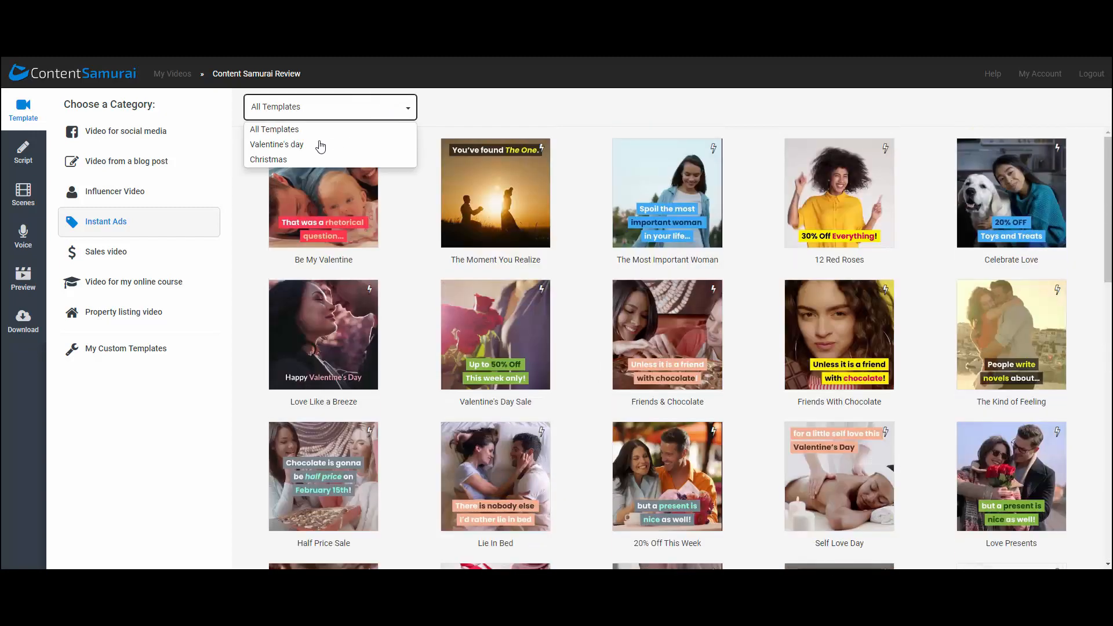
pyautogui.click(306, 112)
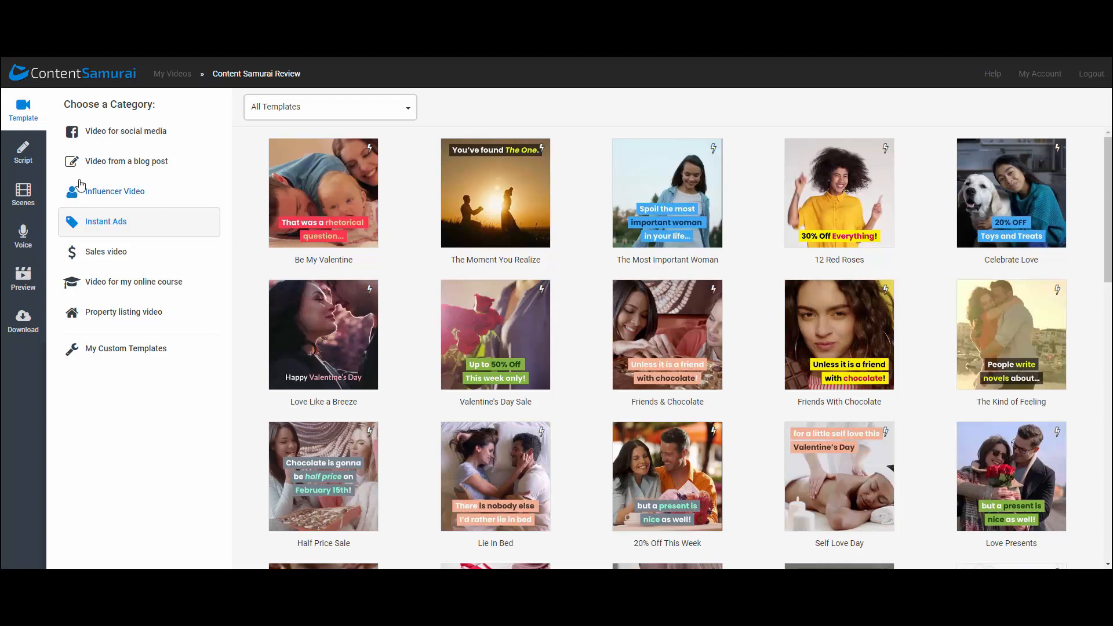
# Look through the templates for sales videos, online courses and property listings
pyautogui.click(123, 259)
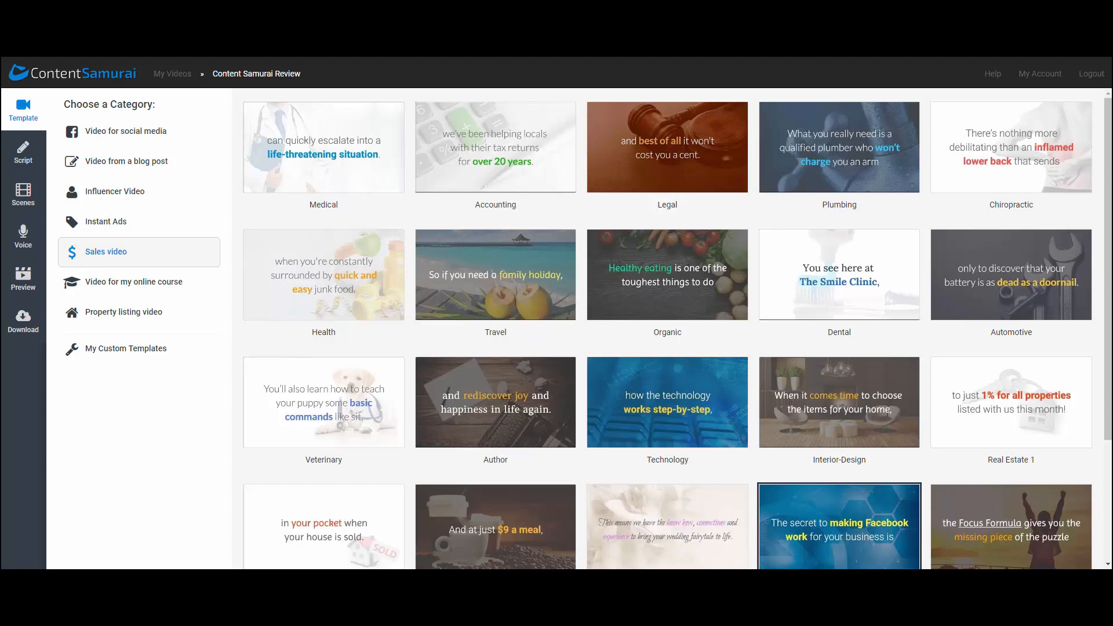
pyautogui.scroll(-4, 447, 294)
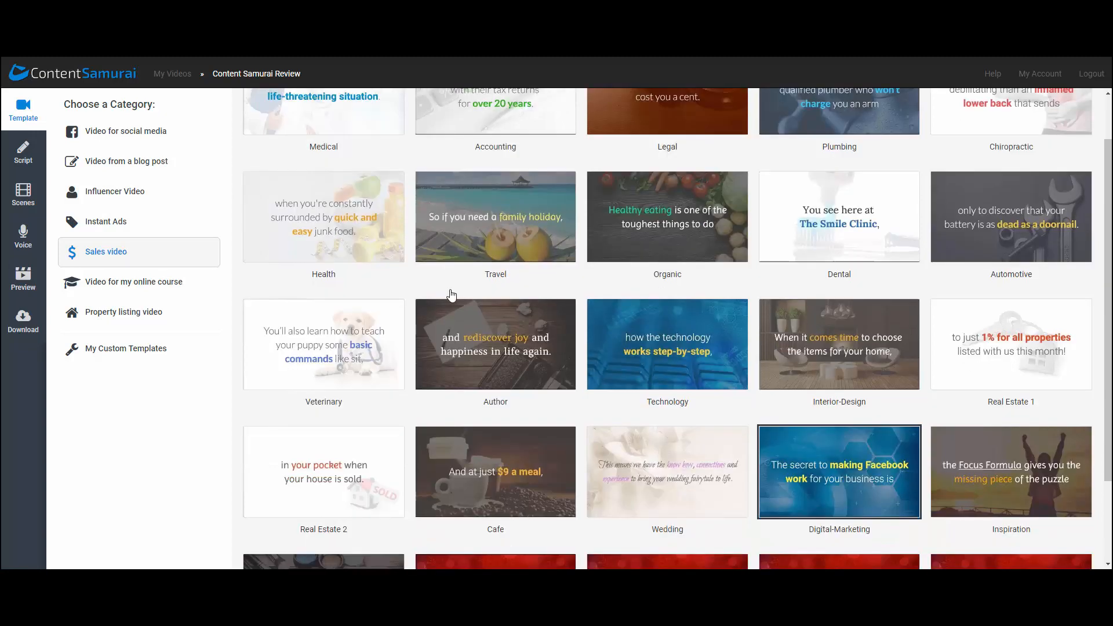
pyautogui.click(157, 282)
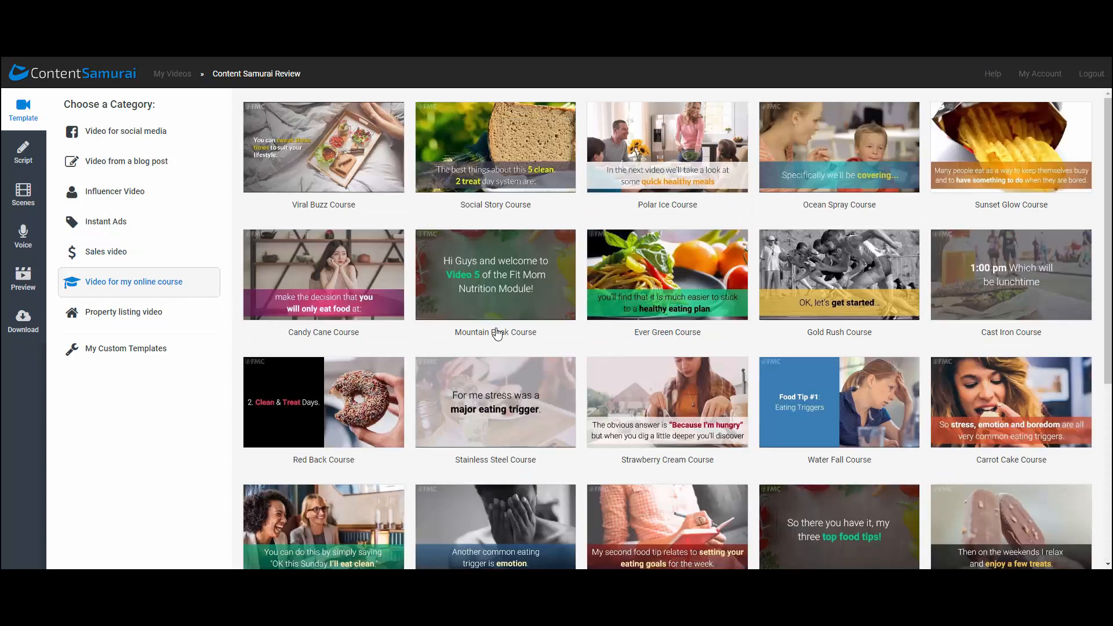
pyautogui.scroll(-5, 498, 333)
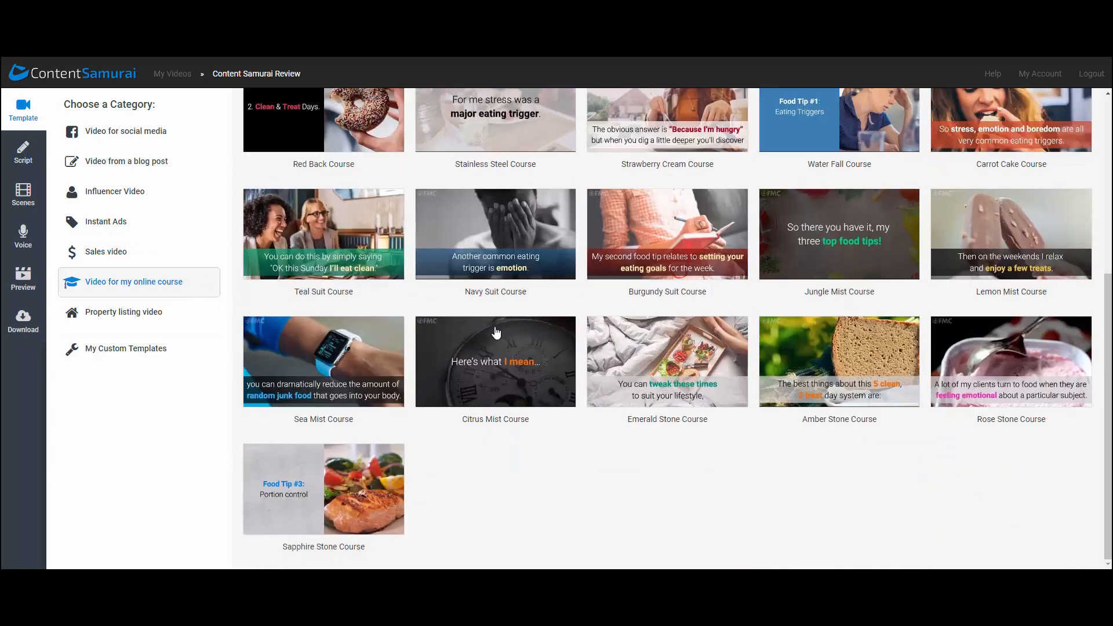
pyautogui.scroll(5, 501, 329)
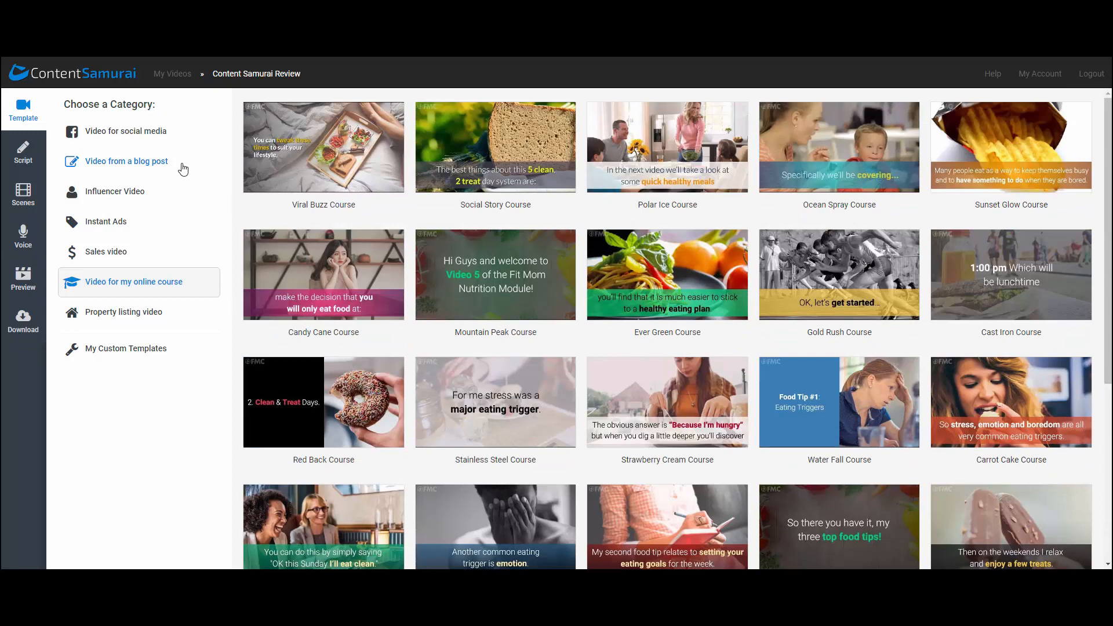
pyautogui.click(138, 314)
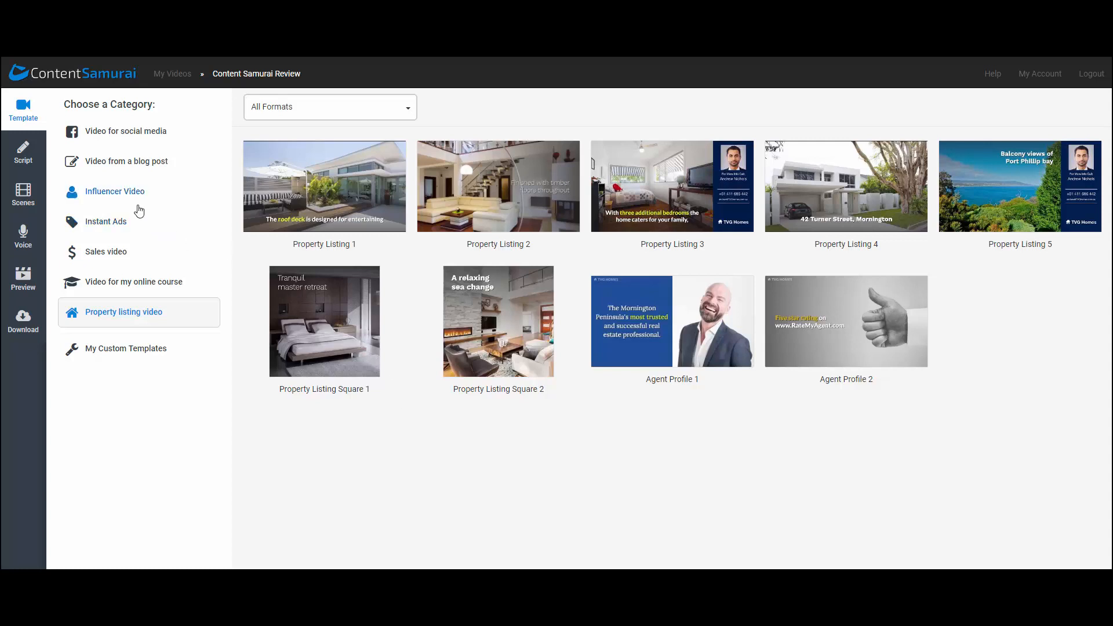
# Play the sample of the Cool Blue blog post template with the sound muted and skip ahead to about 0:10
pyautogui.click(140, 170)
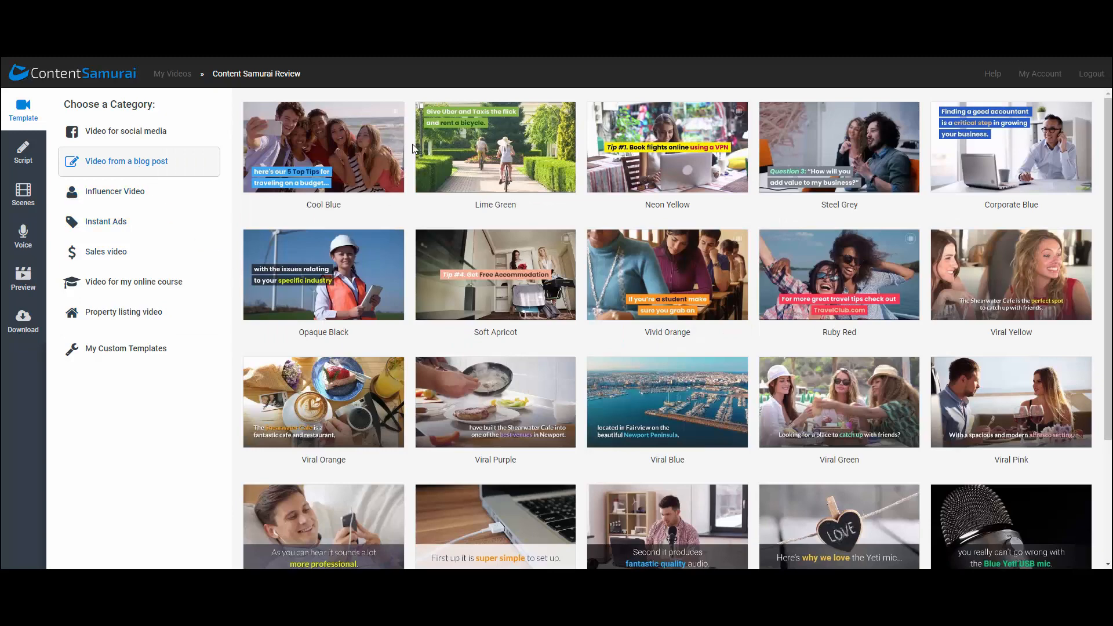
pyautogui.scroll(-3, 303, 145)
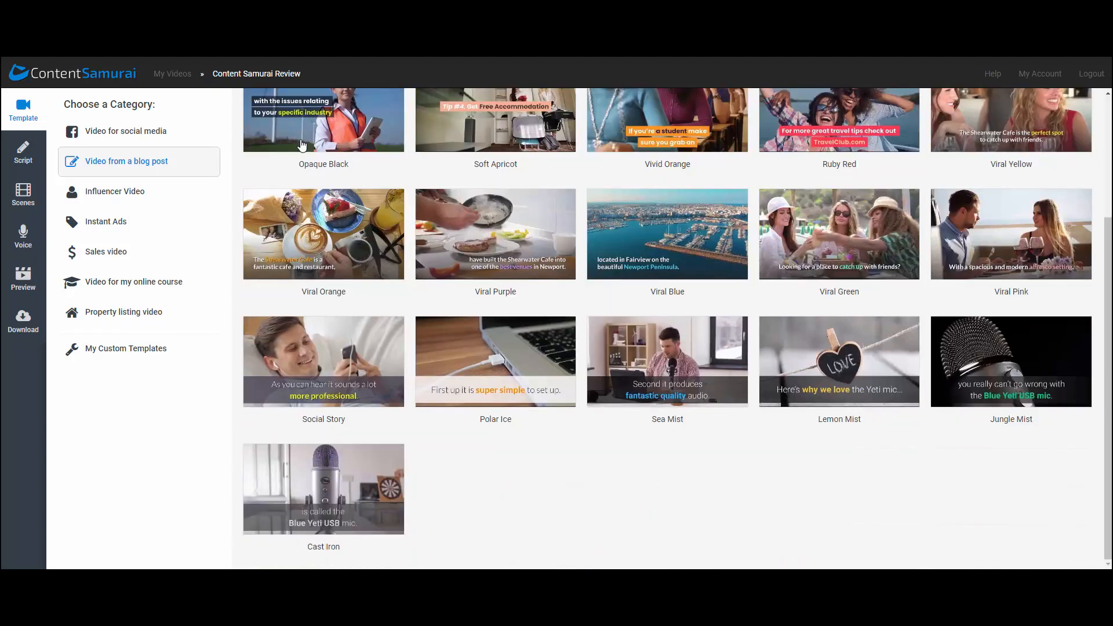
pyautogui.scroll(3, 302, 145)
pyautogui.click(304, 146)
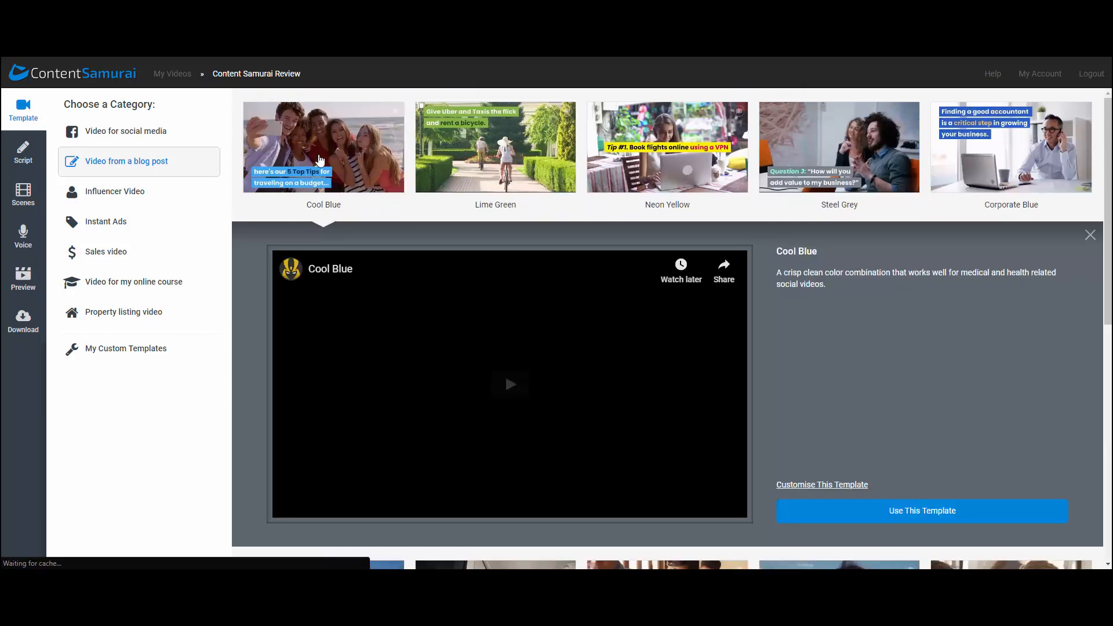
pyautogui.click(447, 428)
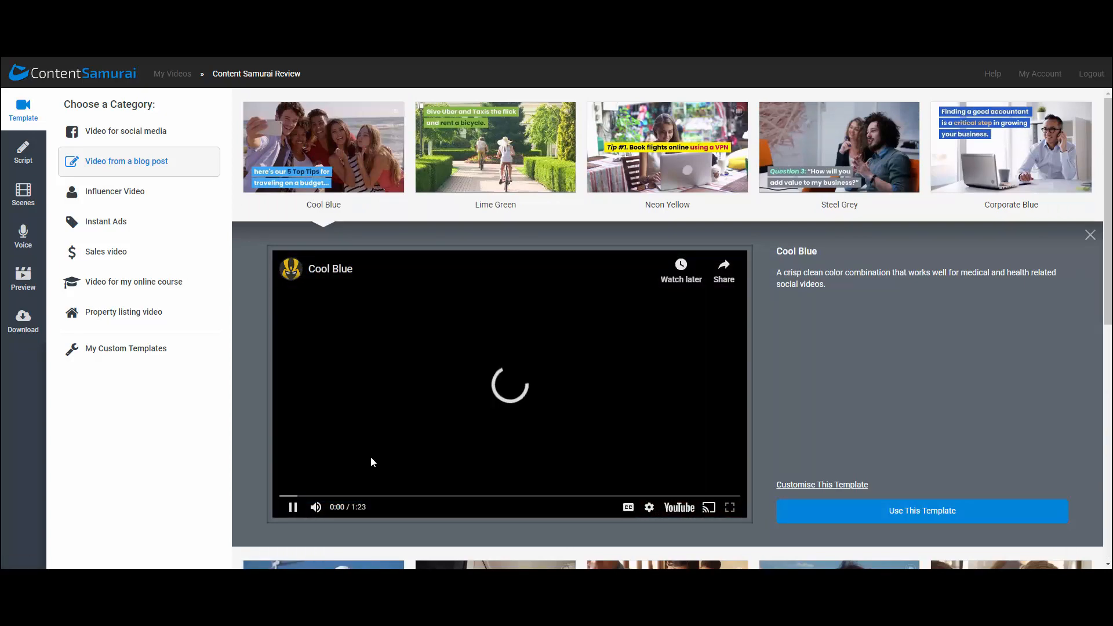
pyautogui.click(336, 508)
pyautogui.moveTo(335, 508); pyautogui.dragTo(329, 508)
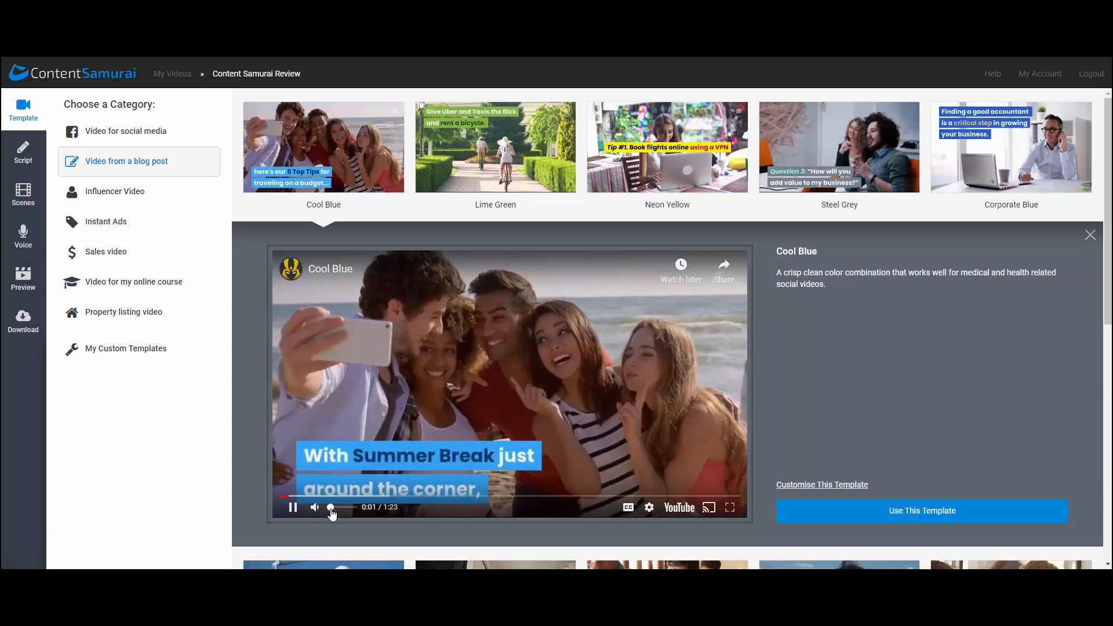
pyautogui.click(339, 497)
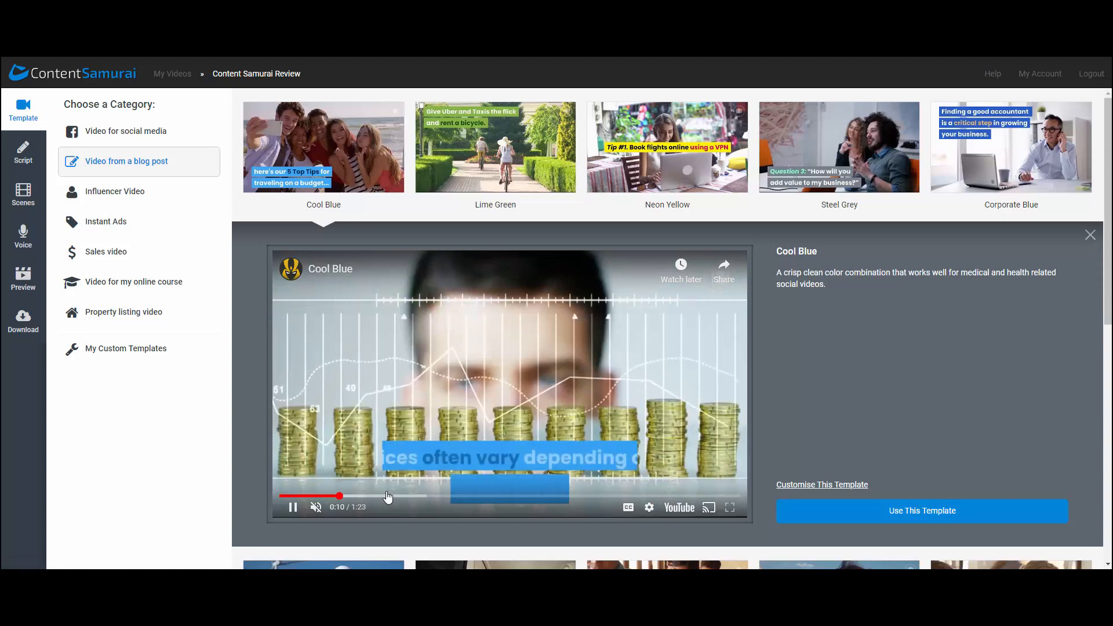
# Pause the sample video and use the Cool Blue template for the project
pyautogui.click(587, 384)
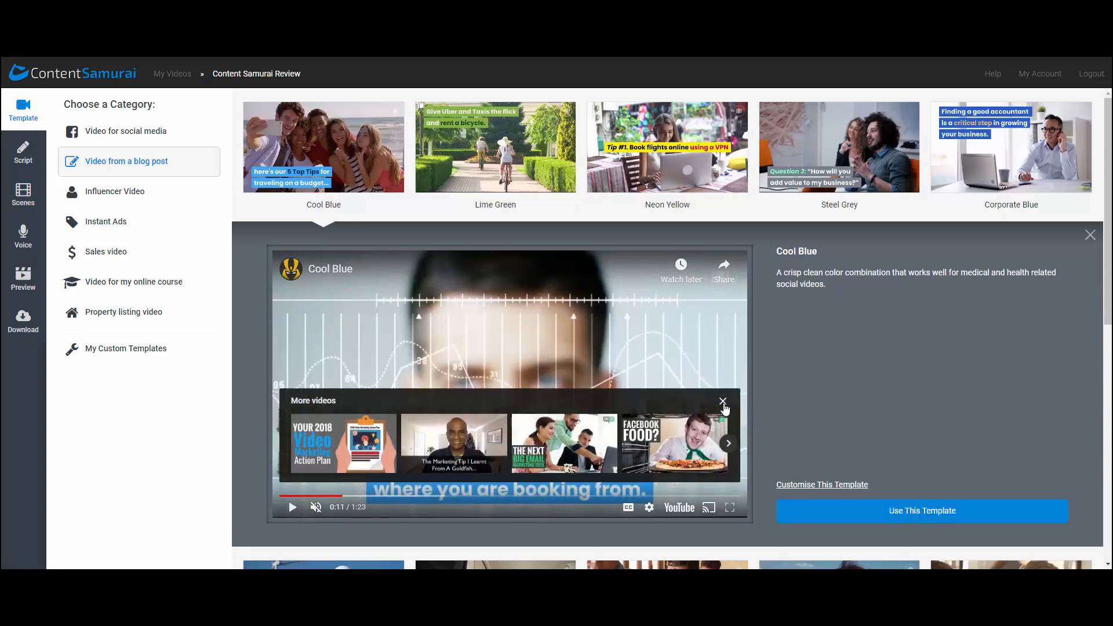
pyautogui.click(723, 402)
pyautogui.click(915, 512)
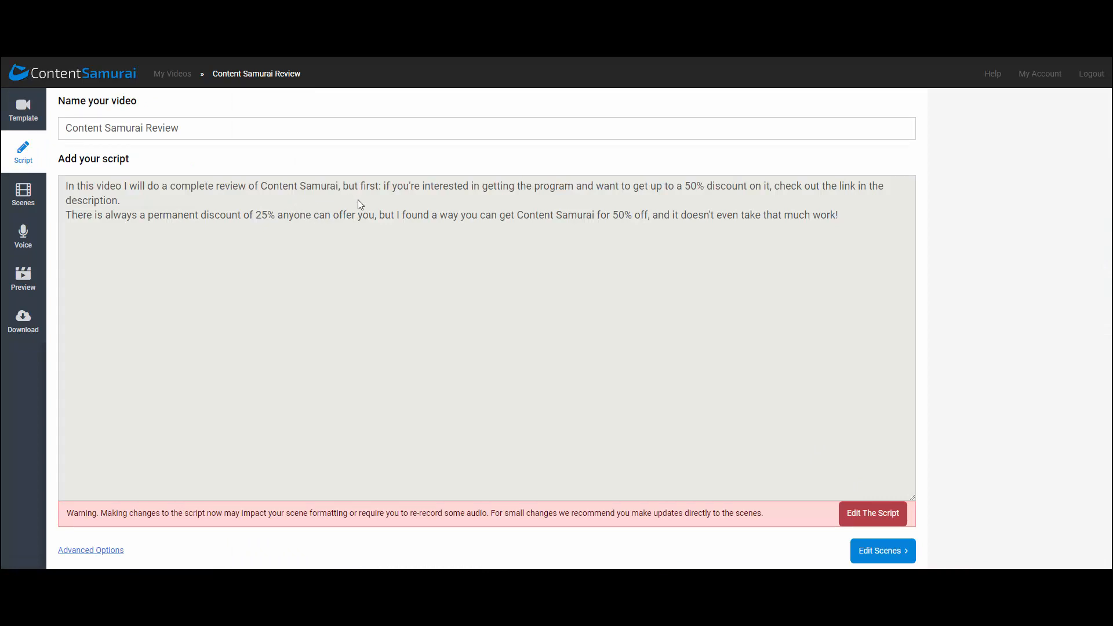
# Unlock the script for editing and replace its whole text with the copied script starting "Have you ever had problems reaching your goals"
pyautogui.click(892, 521)
pyautogui.click(444, 216)
pyautogui.hotkey('ctrl', 'a')
pyautogui.press('BackSpace')
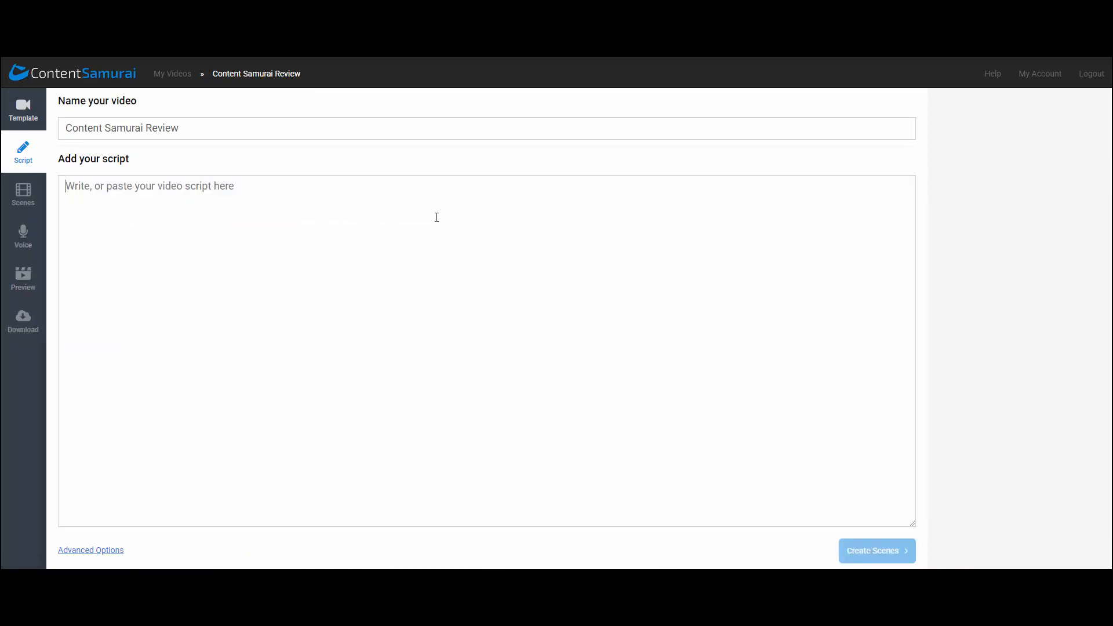
pyautogui.hotkey('ctrl', 'v')
pyautogui.scroll(15, 279, 281)
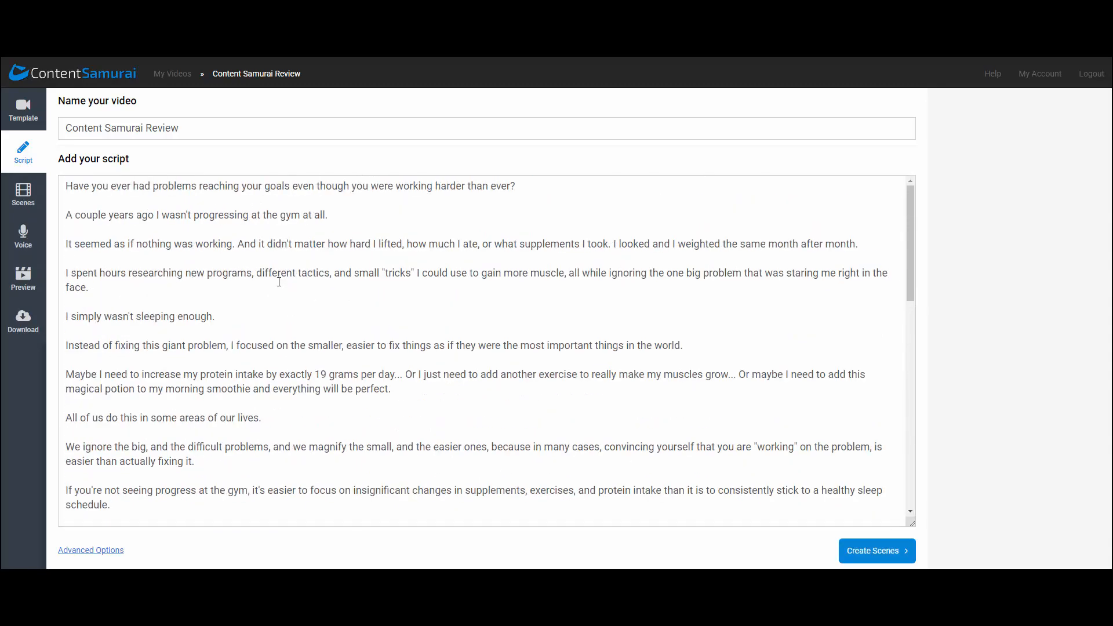
# Rename the video as "Stop Trying to Fix Your Little Problems"
pyautogui.moveTo(211, 132); pyautogui.dragTo(64, 128)
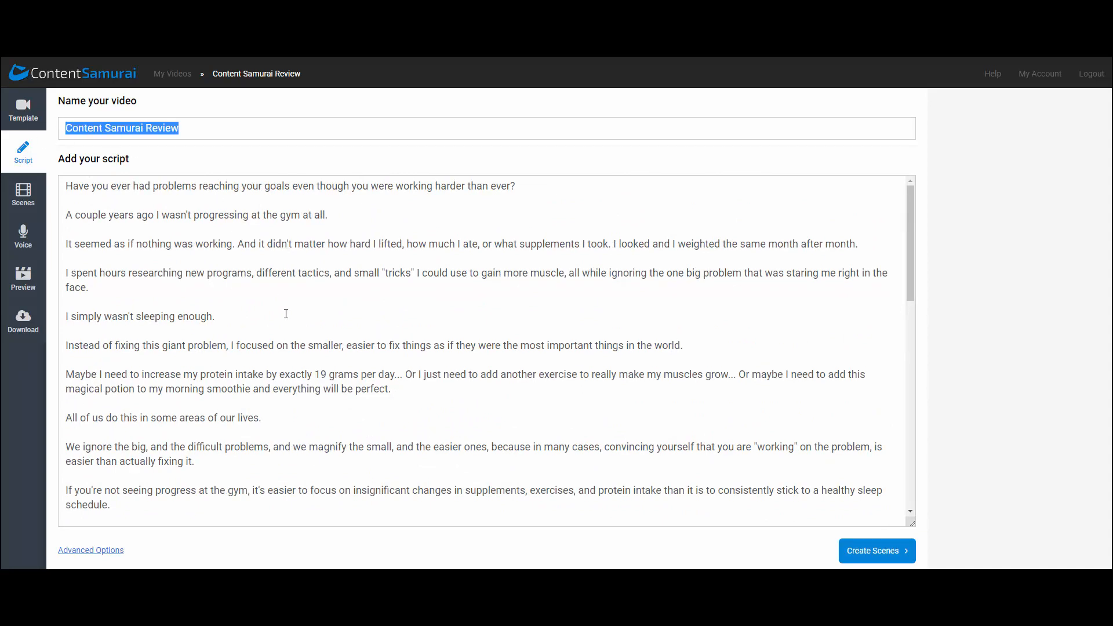
pyautogui.click(139, 581)
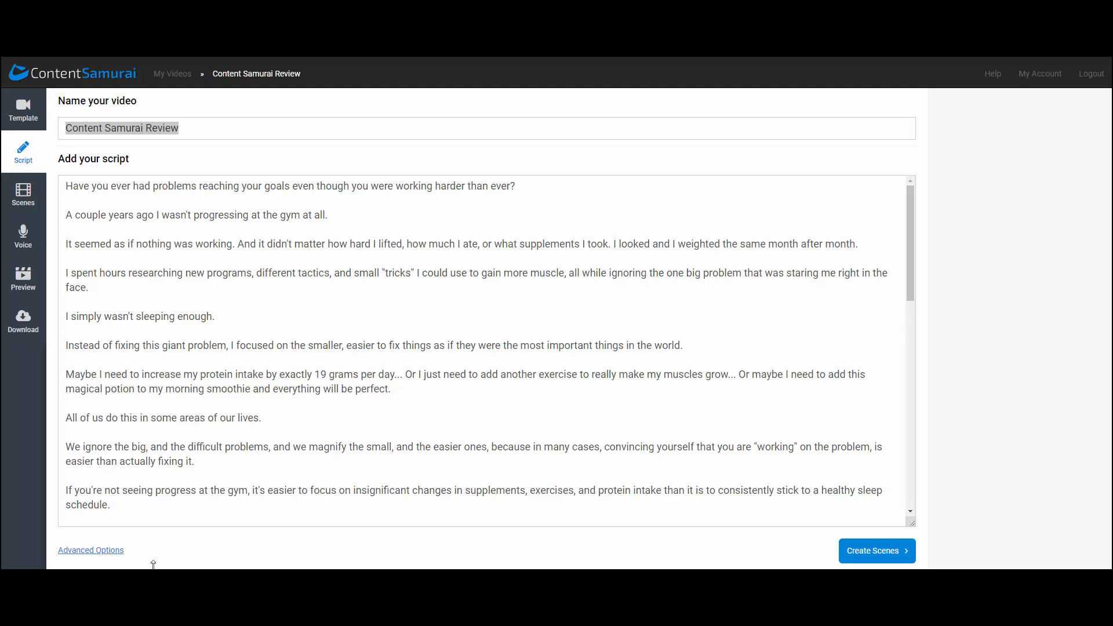
pyautogui.tripleClick(246, 130)
pyautogui.write('Stop Trying to FiX')
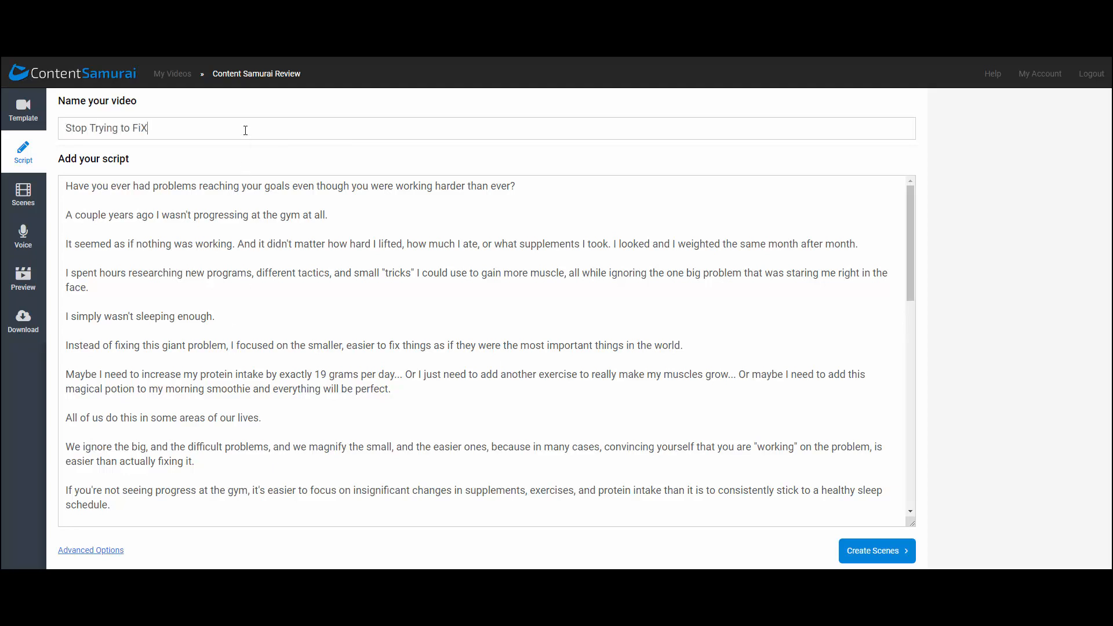
pyautogui.press('BackSpace')
pyautogui.write('x Your Little Prolems')
pyautogui.hotkey('ctrl', 'BackSpace')
pyautogui.write('Problems')
# Review the script's advanced options and their help notes, leaving the slide splitting at "Automatically fit text to layout"
pyautogui.click(105, 551)
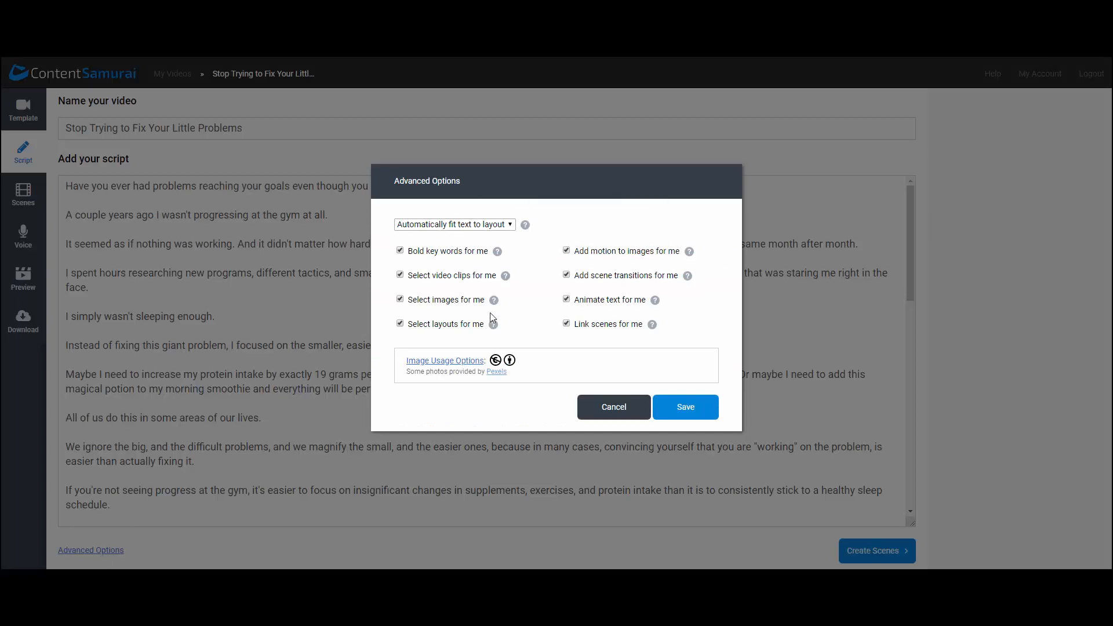
pyautogui.click(502, 224)
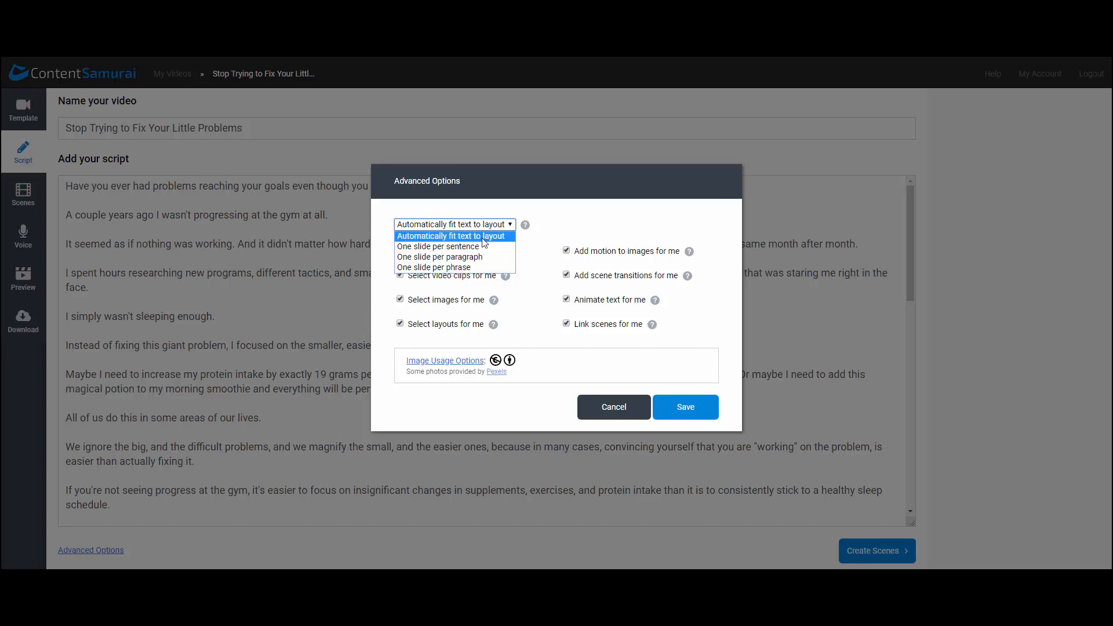
pyautogui.click(456, 236)
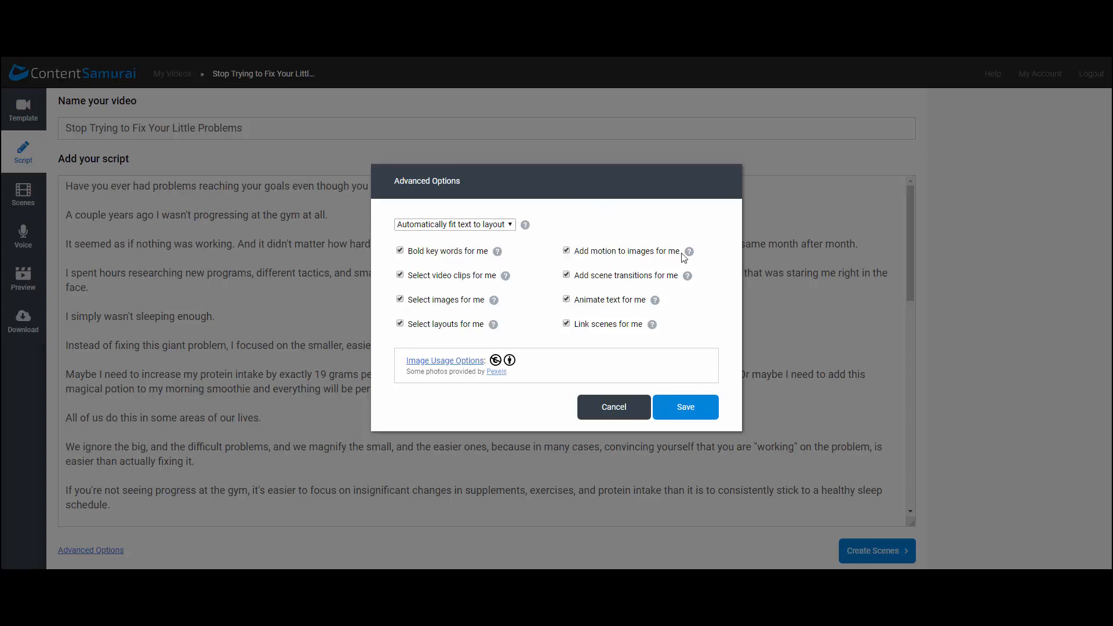
pyautogui.moveTo(690, 254)
pyautogui.moveTo(508, 278)
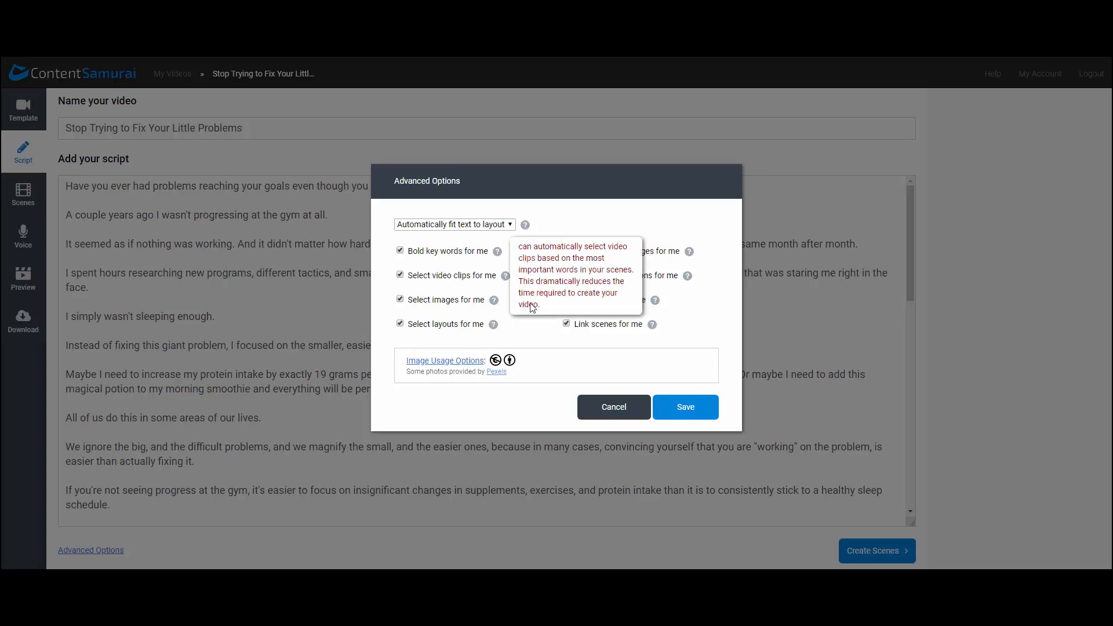
# Accept Public Domain and Attribution as the image usage options and save the advanced options
pyautogui.click(464, 361)
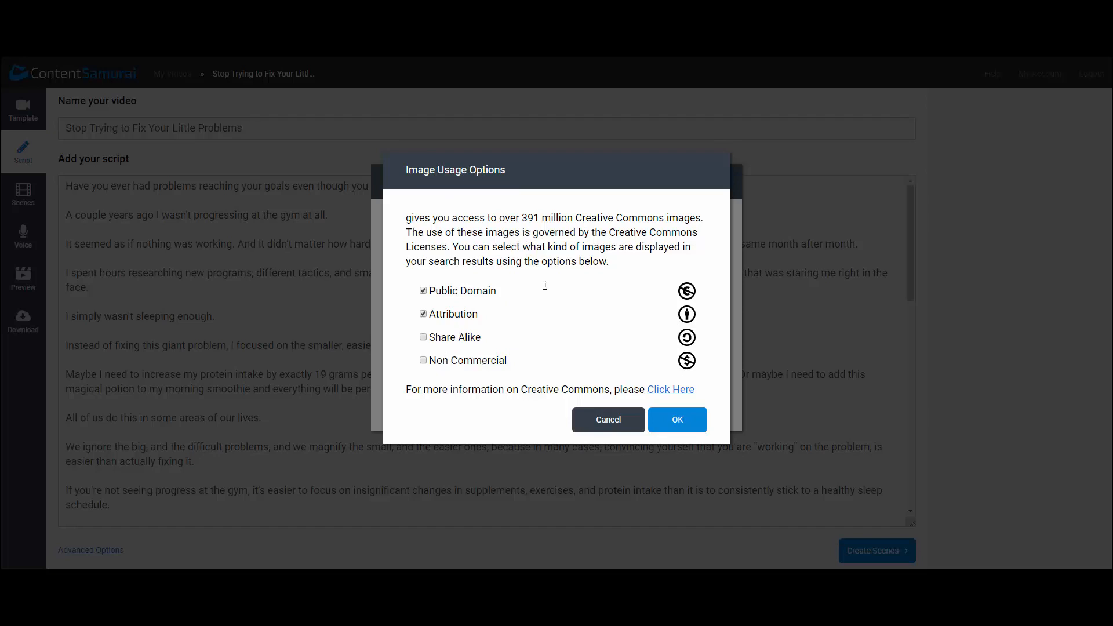
pyautogui.click(677, 424)
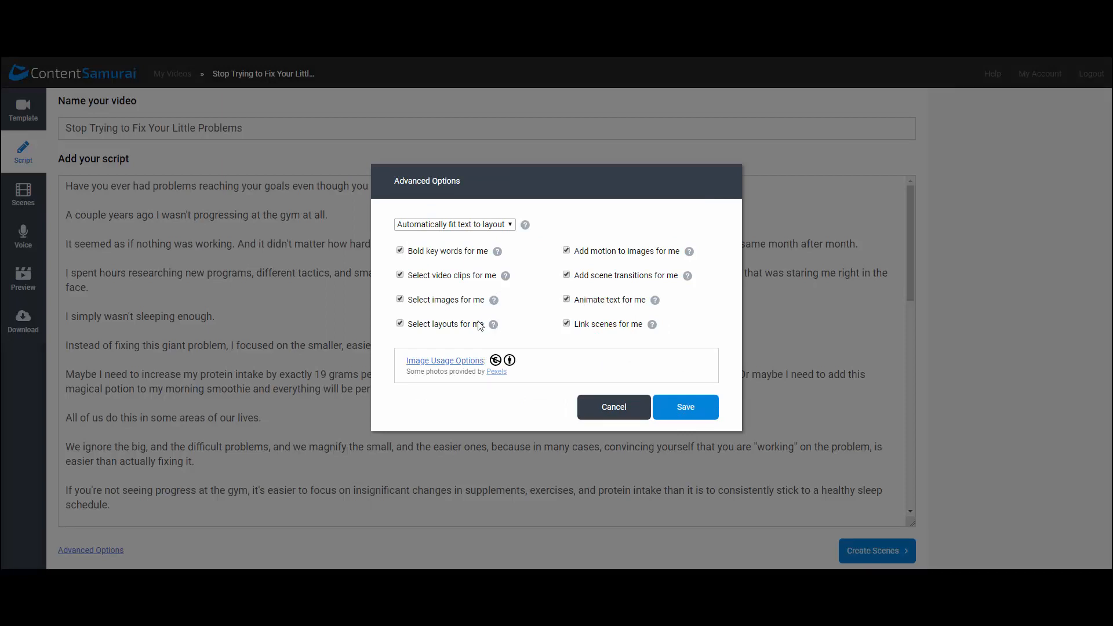
pyautogui.click(686, 409)
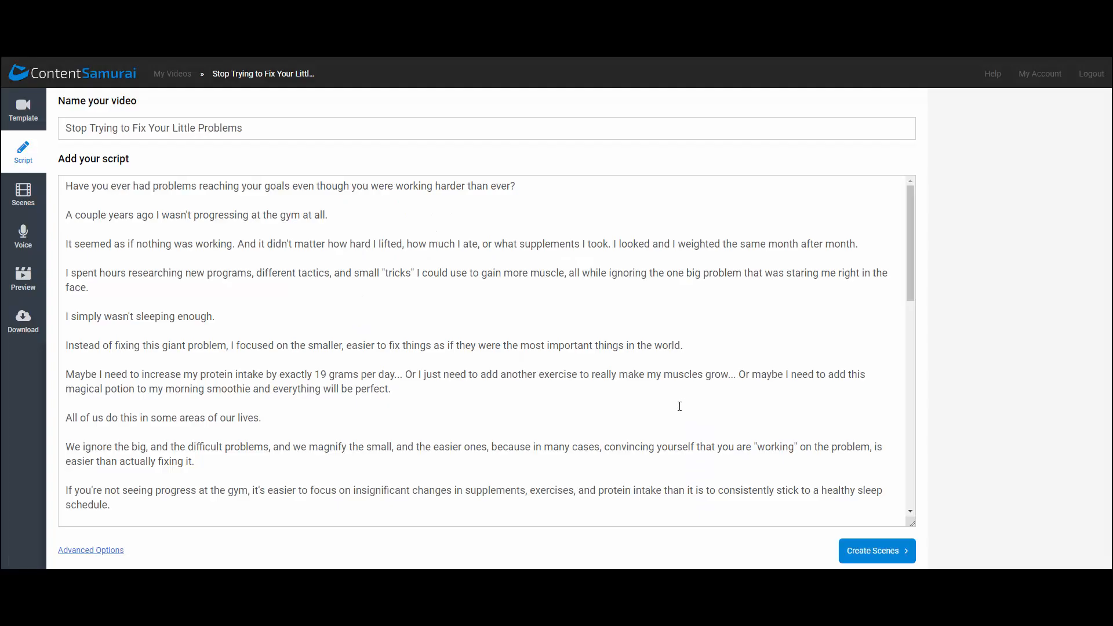
# Create the video's scenes from the finished script
pyautogui.scroll(-10, 741, 475)
pyautogui.click(859, 551)
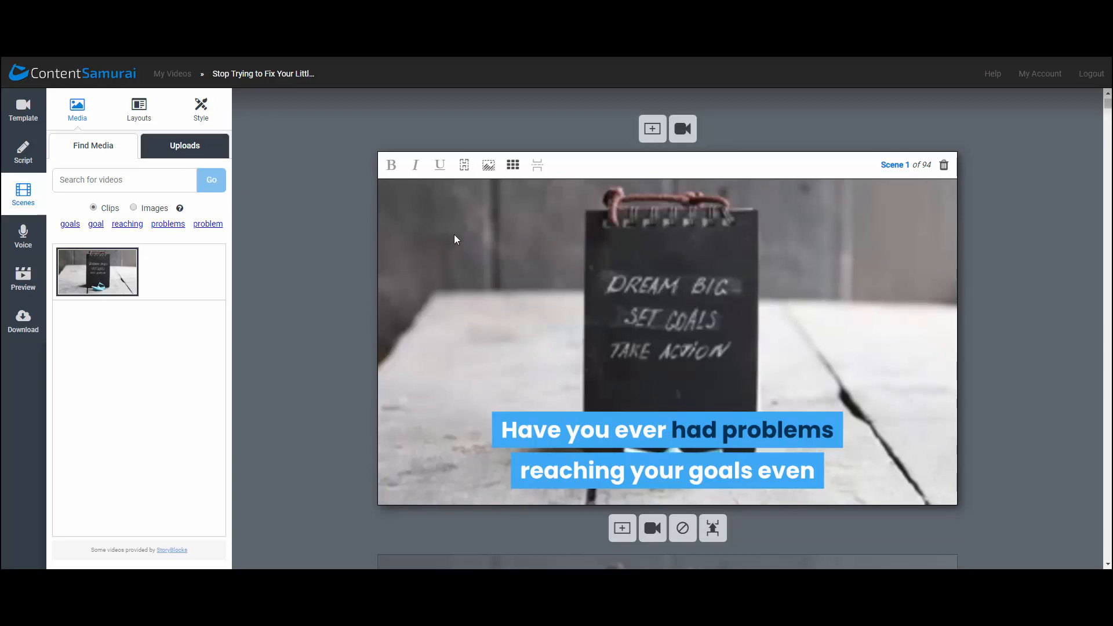
# Browse the stock video clips for scene 1 using its suggested keyword "goals"
pyautogui.scroll(-5, 315, 240)
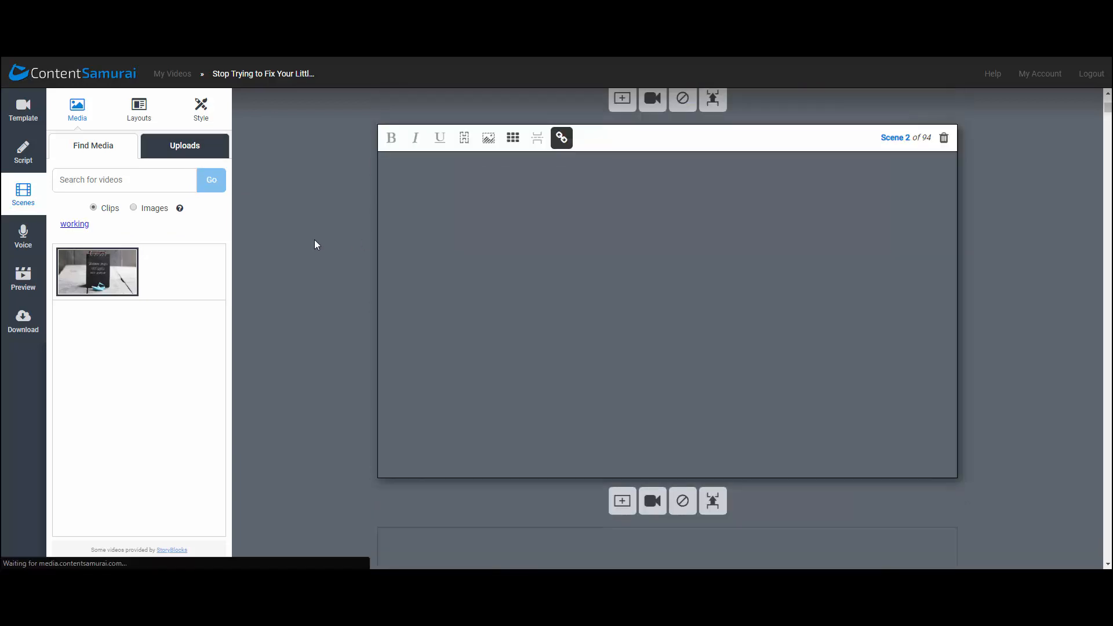
pyautogui.scroll(5, 314, 243)
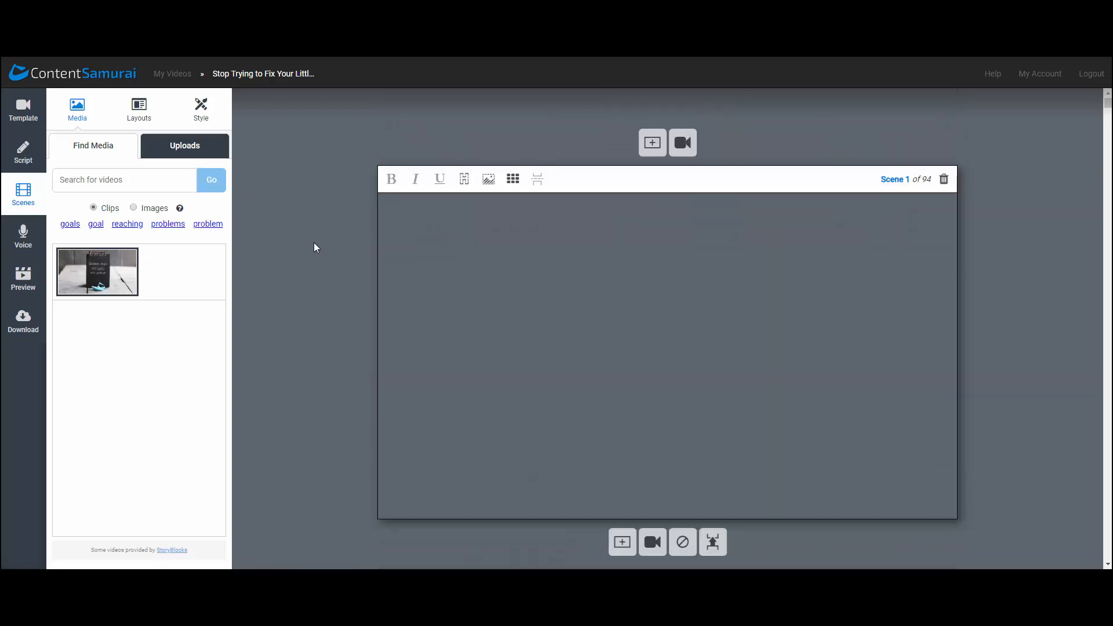
pyautogui.scroll(-5, 865, 241)
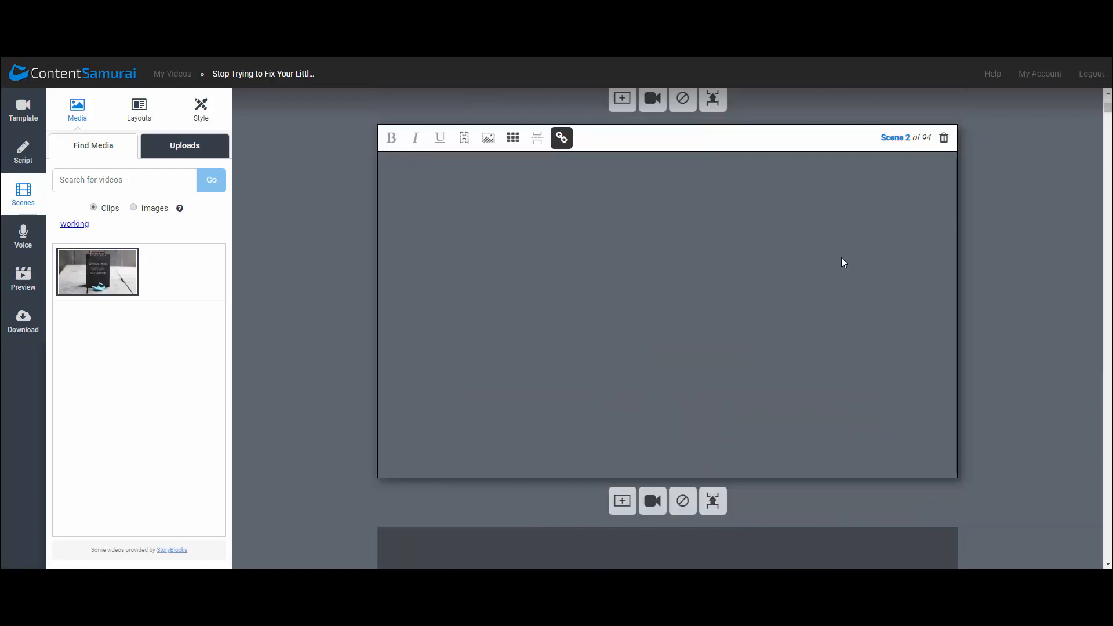
pyautogui.scroll(5, 841, 257)
pyautogui.scroll(-1, 838, 264)
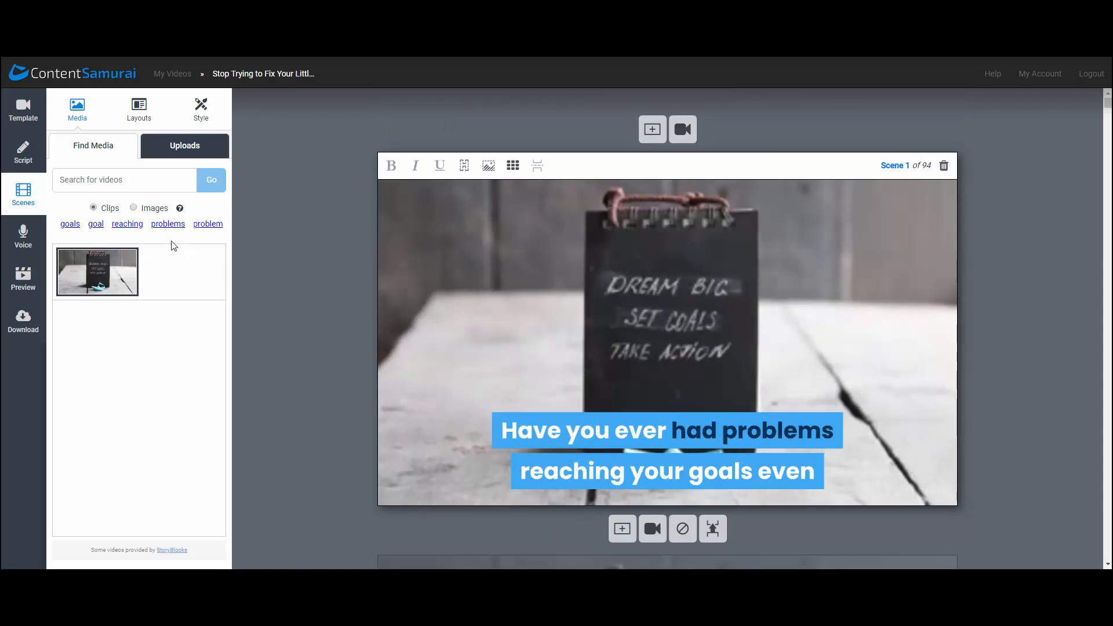
pyautogui.click(70, 225)
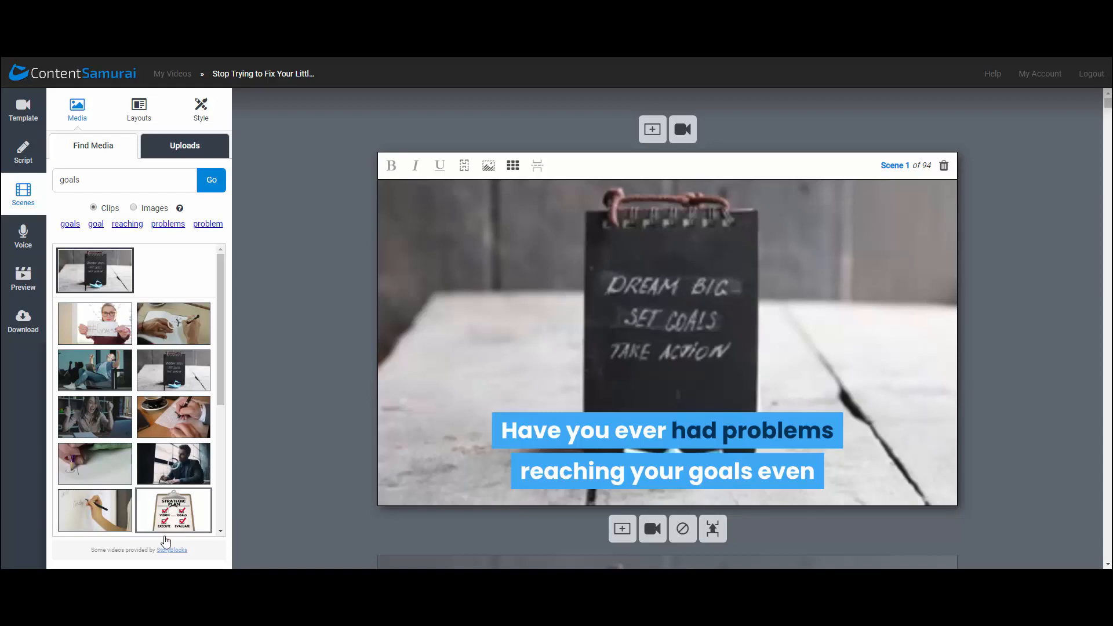
pyautogui.scroll(-3, 128, 312)
pyautogui.scroll(-2, 129, 312)
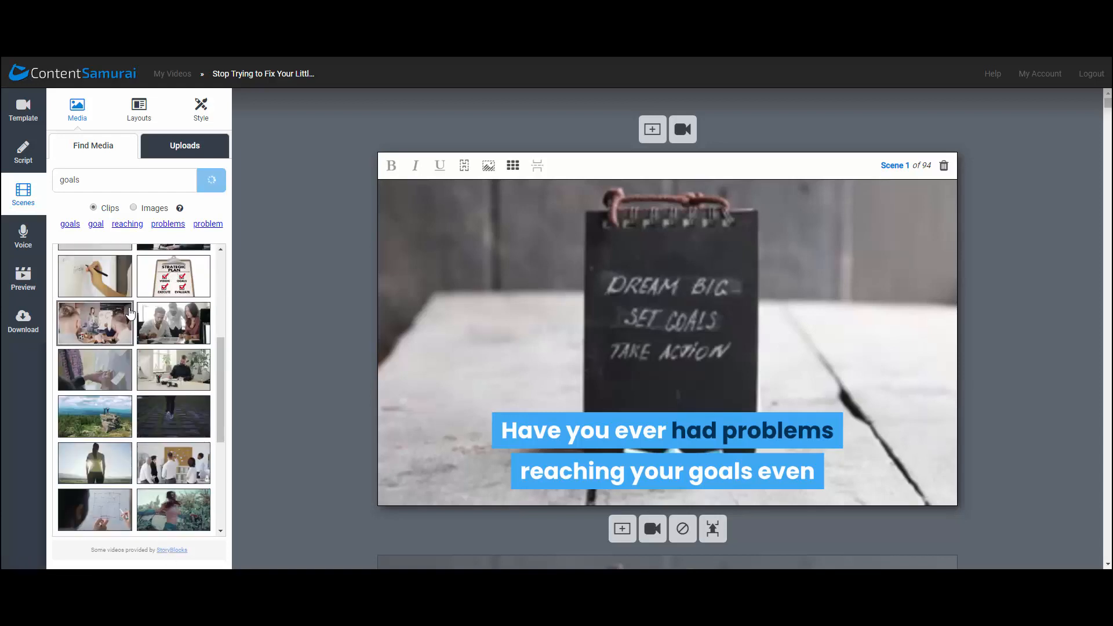
pyautogui.scroll(4, 131, 312)
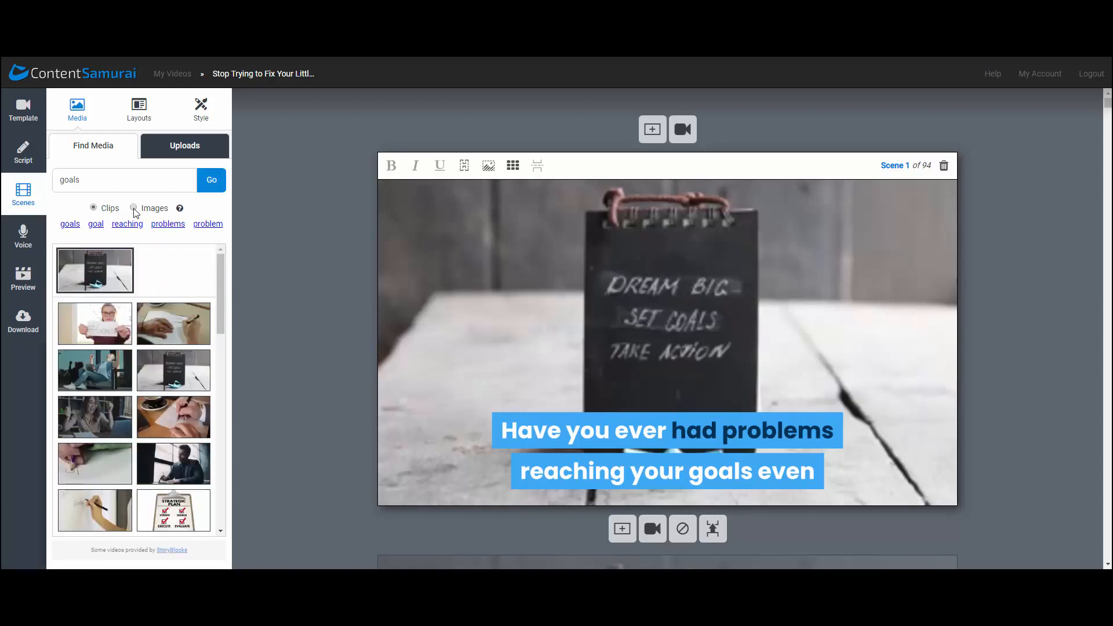
# Browse the image results for "goals" and return the media search to video clips
pyautogui.click(134, 208)
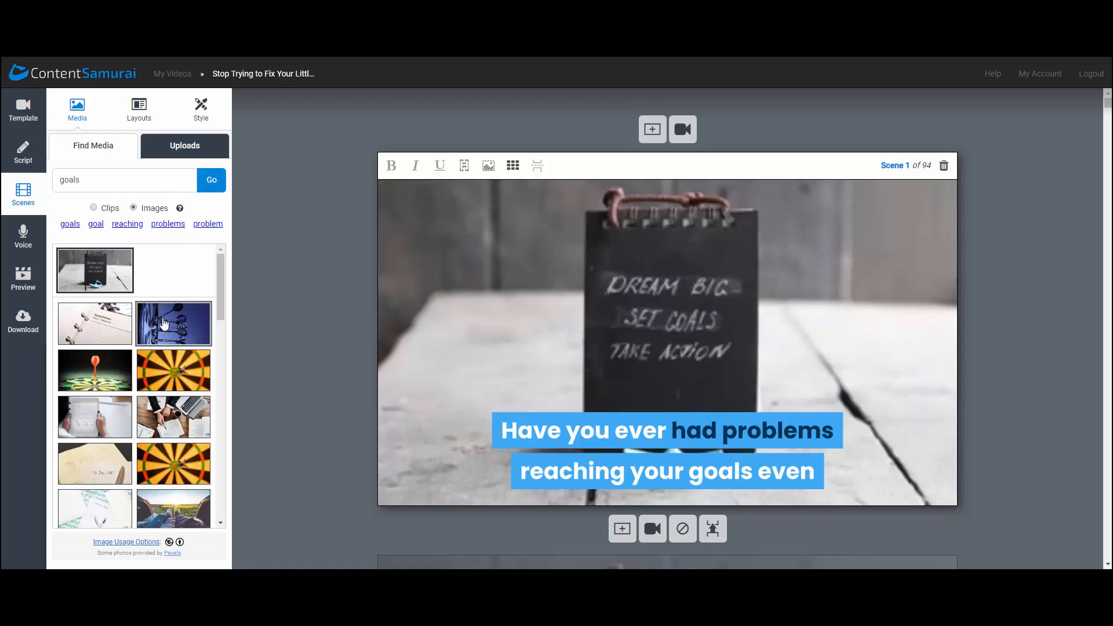
pyautogui.scroll(-2, 163, 377)
pyautogui.scroll(2, 164, 383)
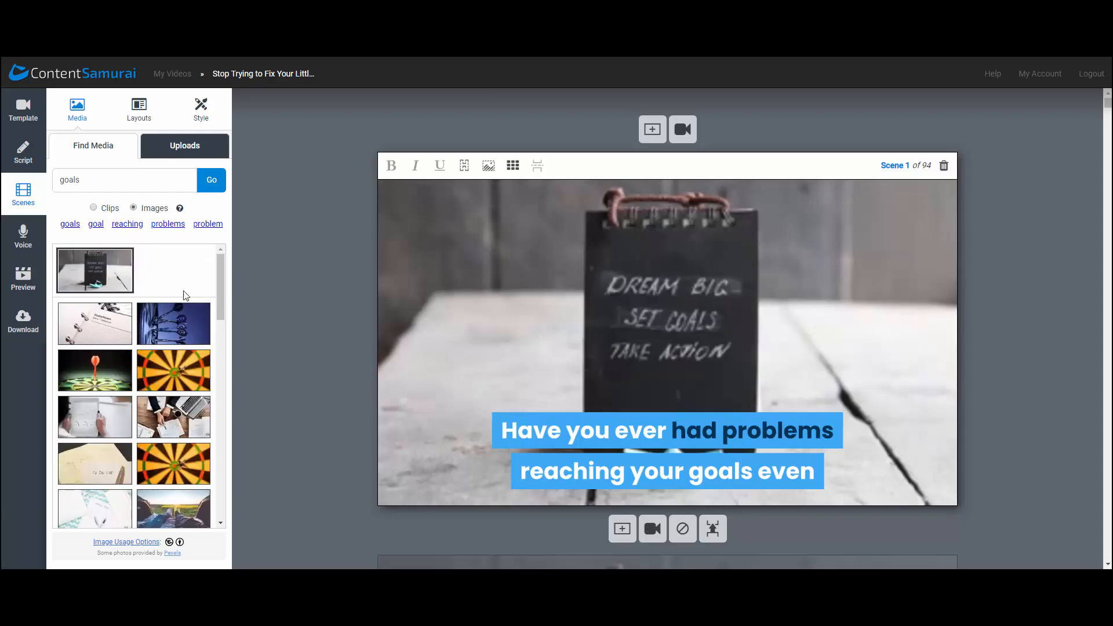
pyautogui.click(94, 208)
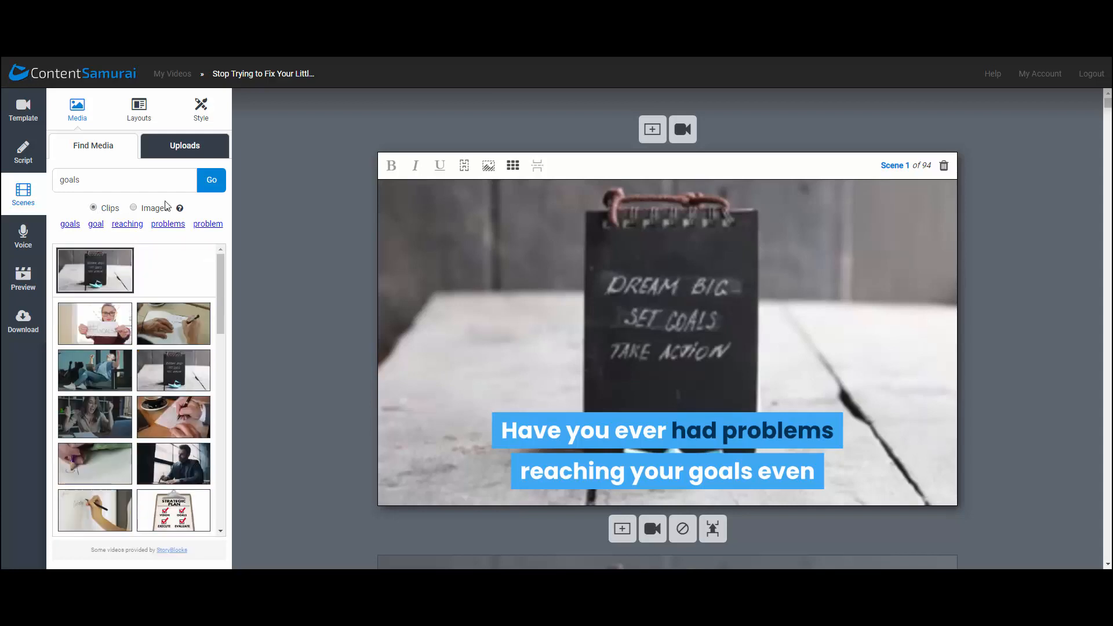
pyautogui.moveTo(187, 208)
# Try scene 1's text at the middle left of the frame and return it to the bottom centre
pyautogui.click(145, 120)
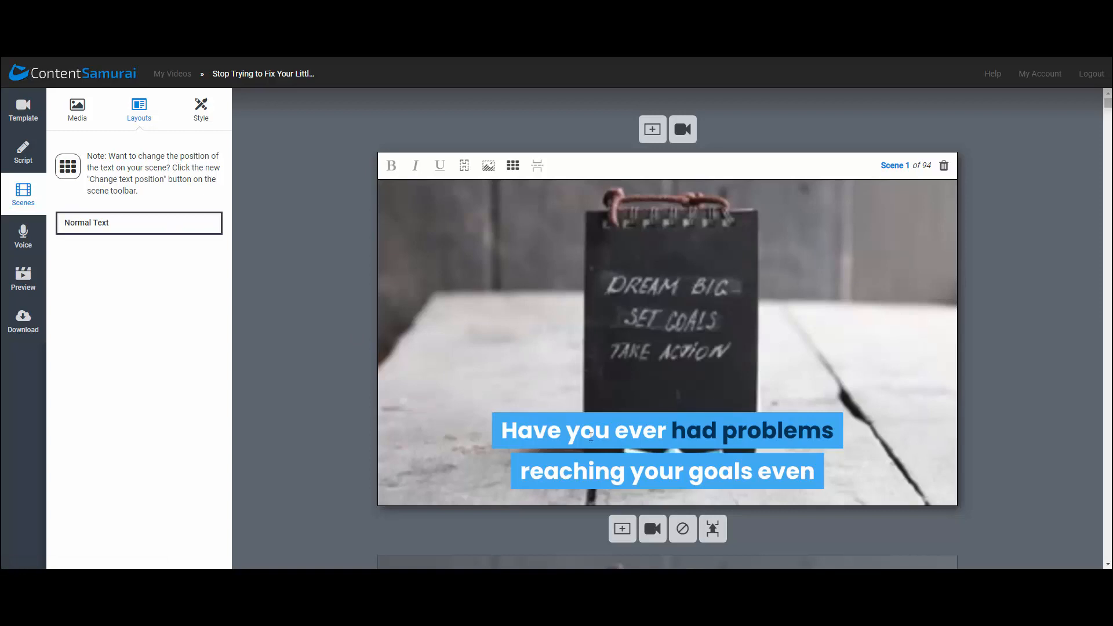
pyautogui.click(514, 166)
pyautogui.click(515, 210)
pyautogui.click(513, 165)
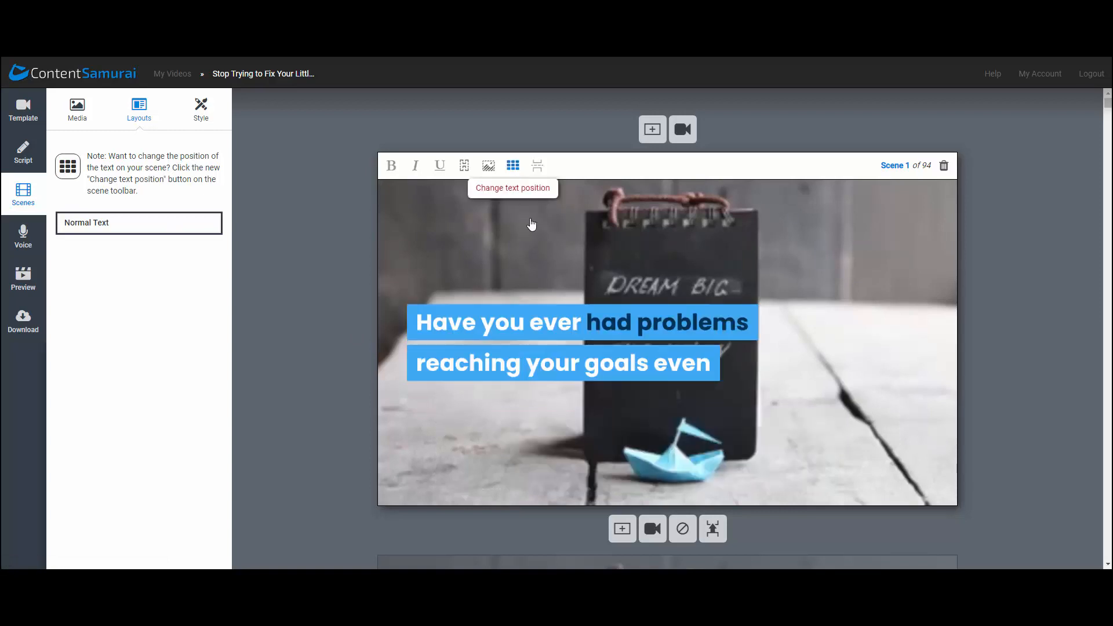
pyautogui.click(531, 223)
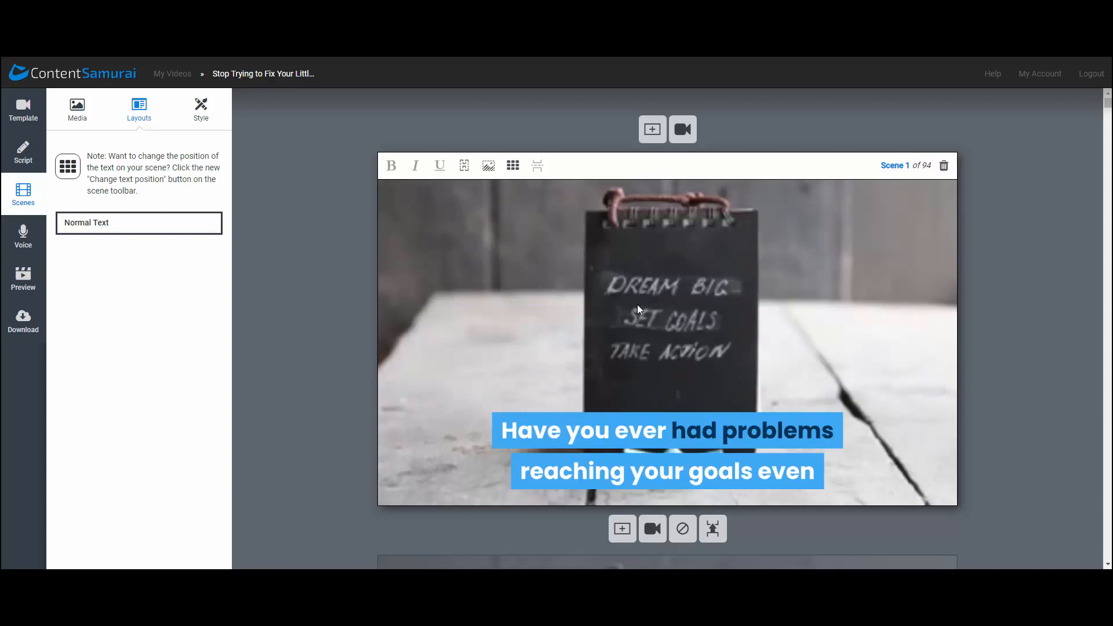
# Review the video's colour and font style settings and the text editing options for scene 1's caption
pyautogui.click(211, 109)
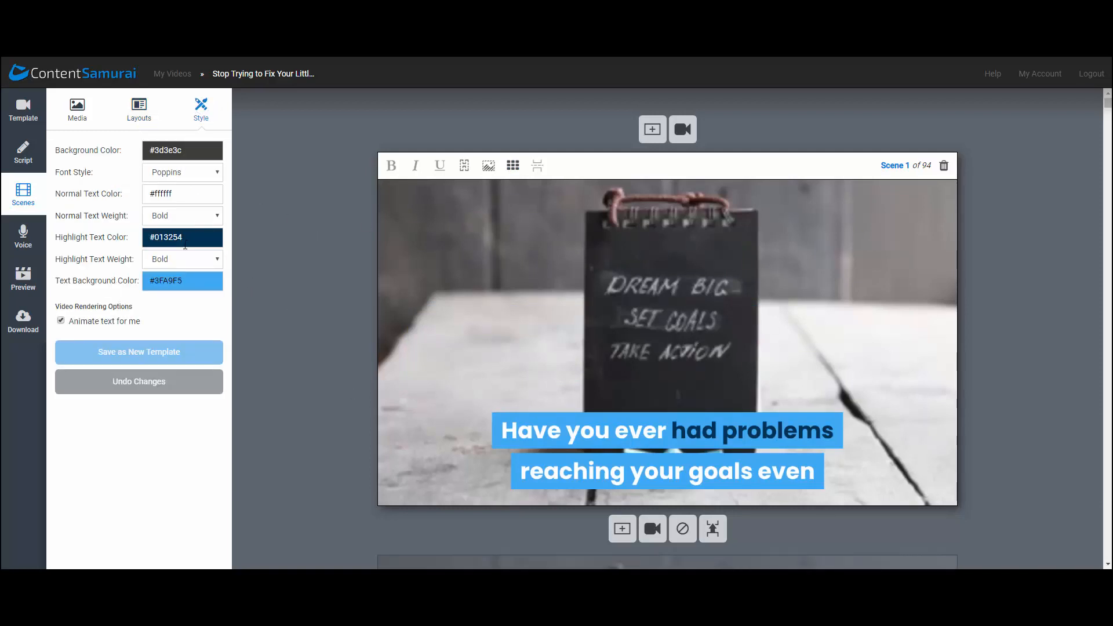
pyautogui.click(86, 119)
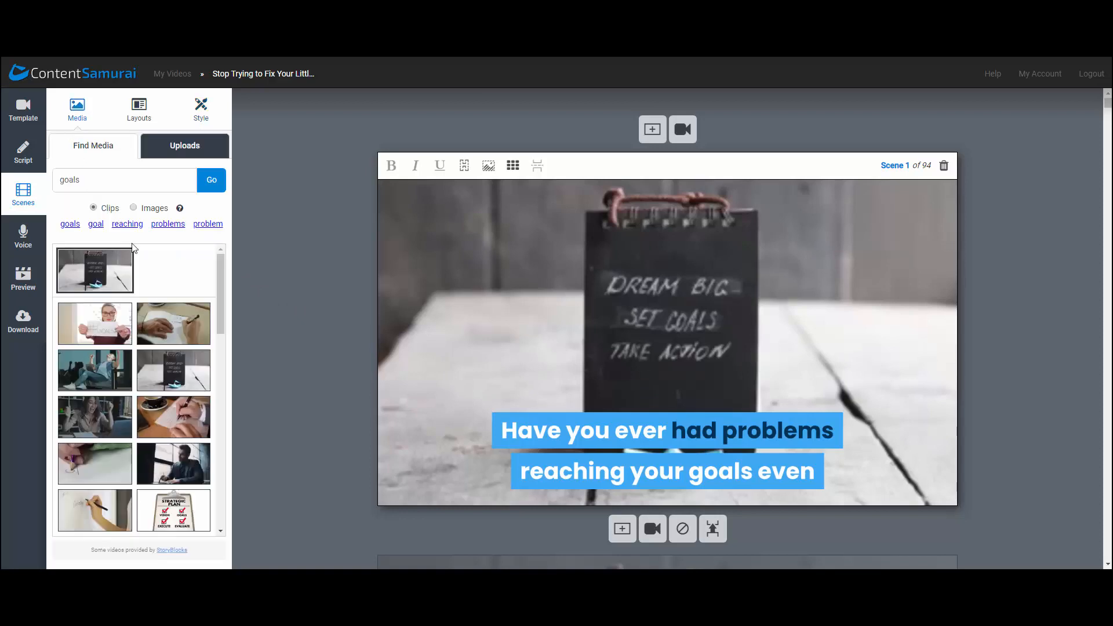
pyautogui.click(656, 429)
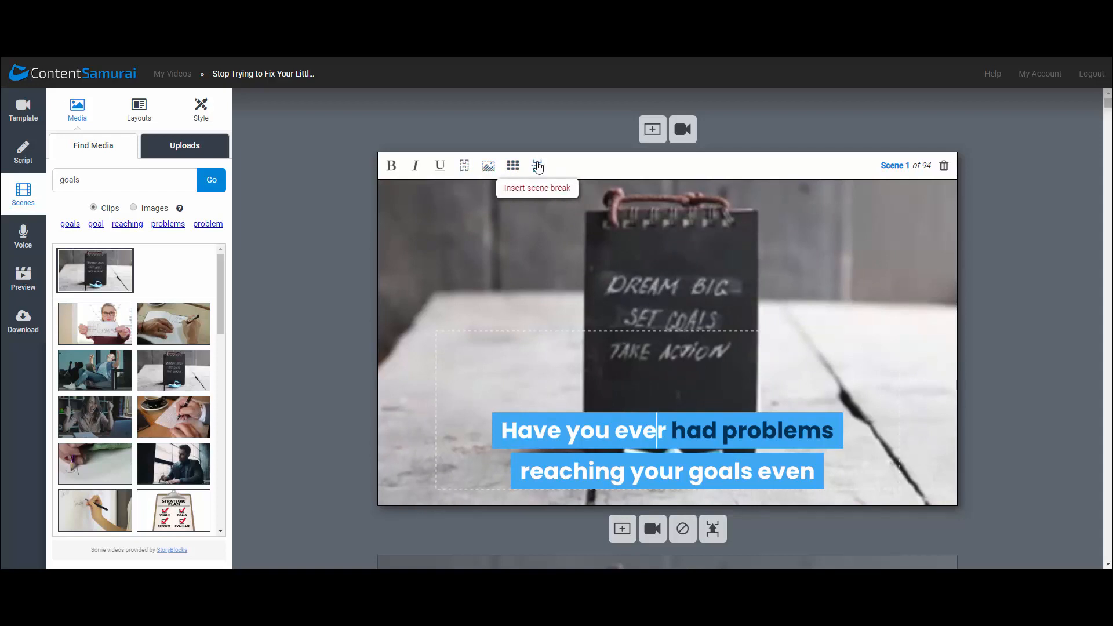
# Search the clips for "failure" and set scene 4's background to the dark clip of a man holding his head
pyautogui.scroll(-3, 515, 234)
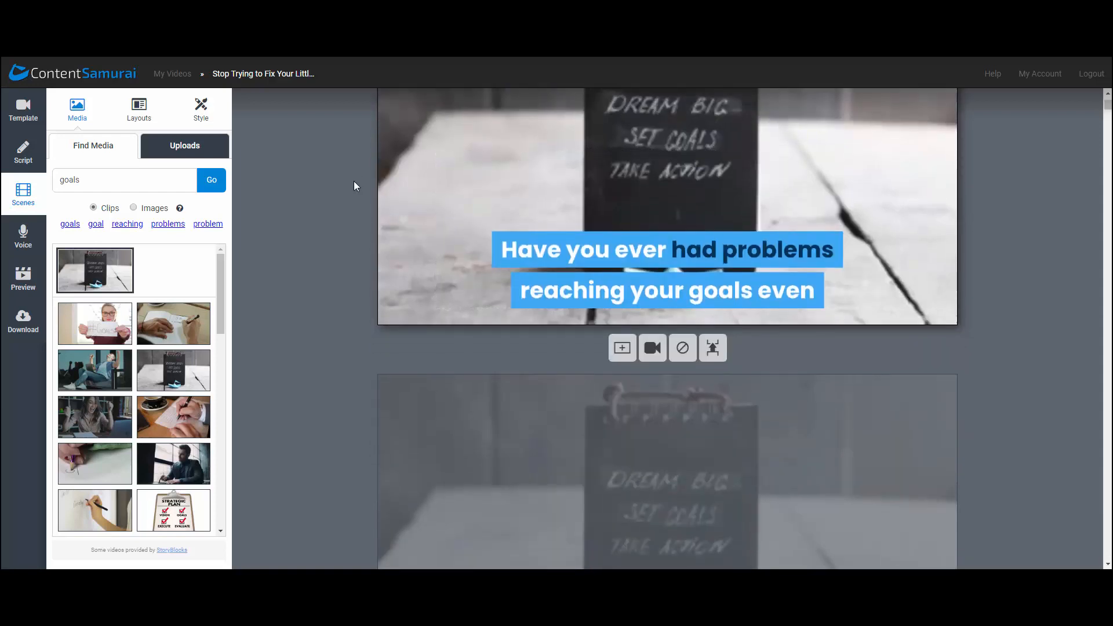
pyautogui.scroll(-4, 356, 185)
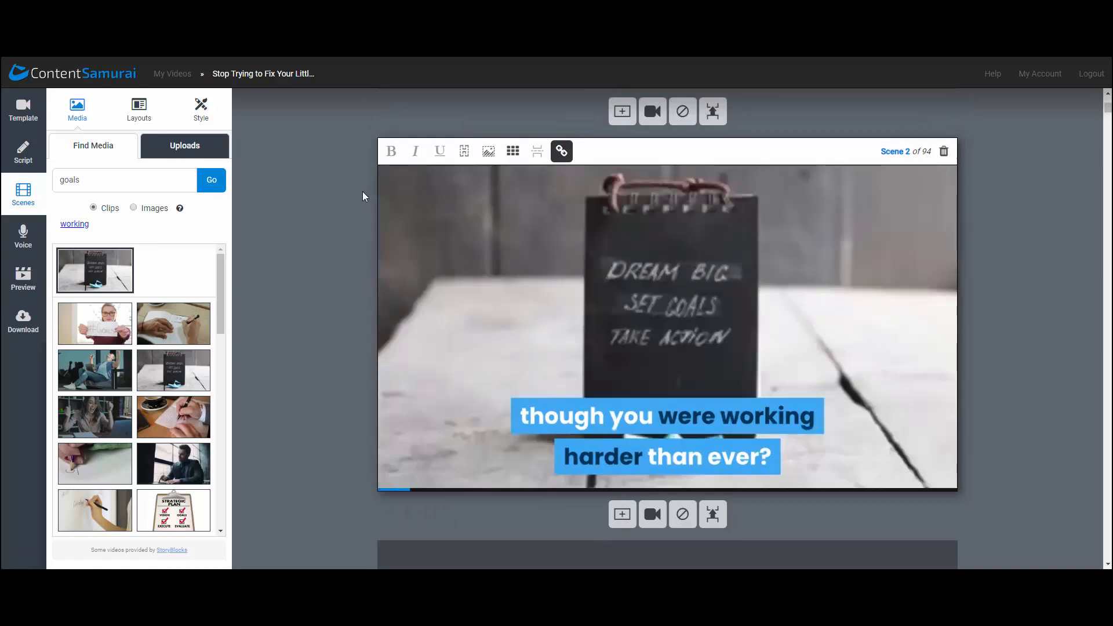
pyautogui.scroll(-7, 363, 192)
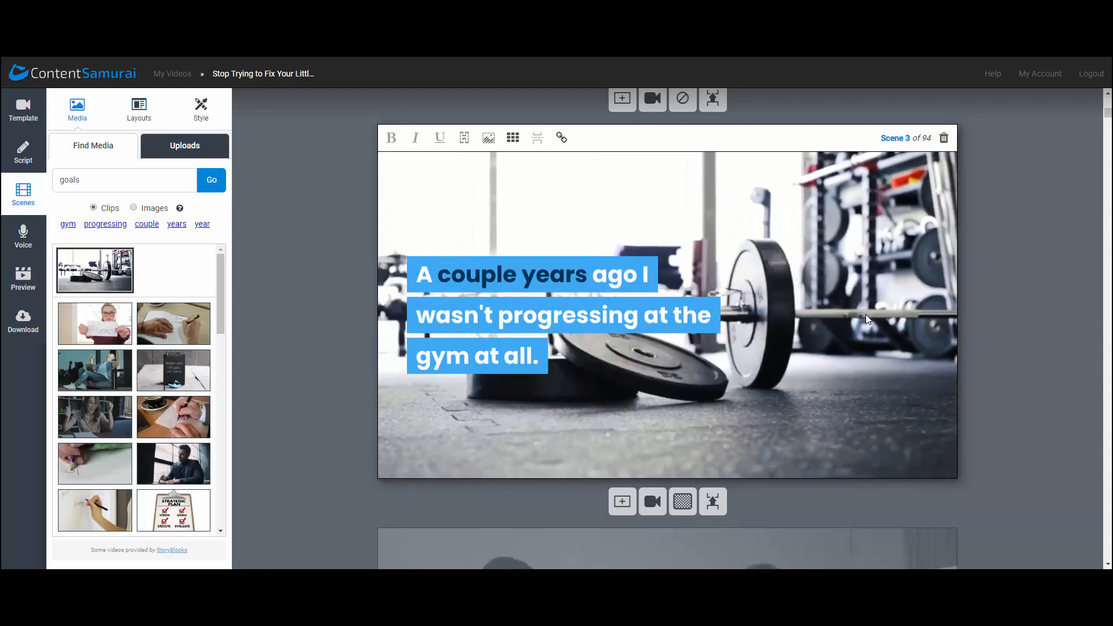
pyautogui.scroll(-2, 865, 317)
pyautogui.scroll(-3, 865, 317)
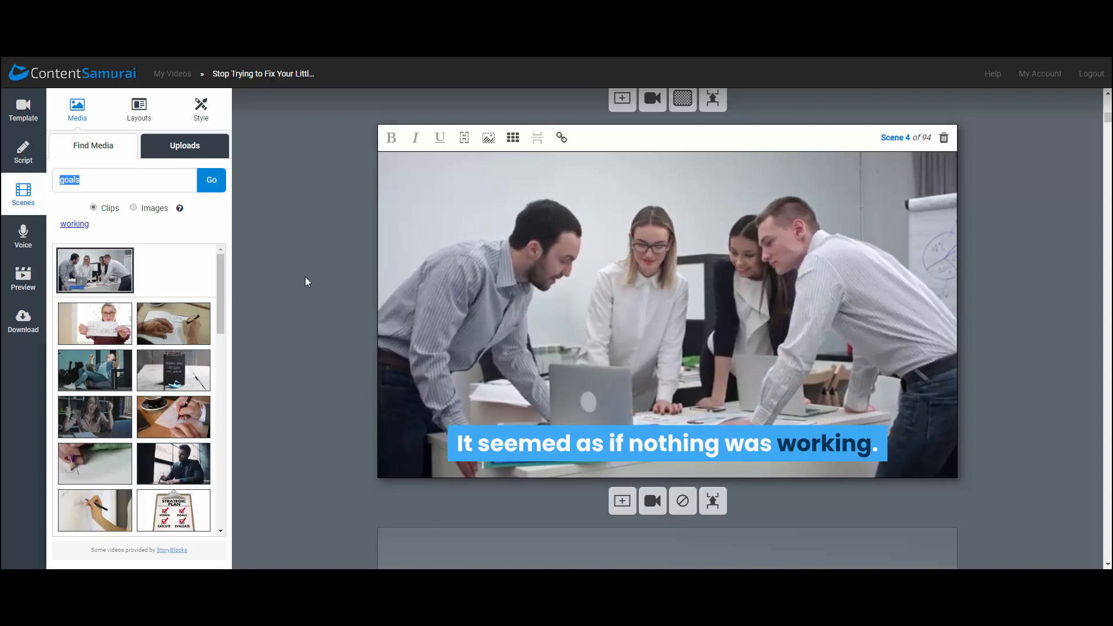
pyautogui.hotkey('ctrl', 'a')
pyautogui.write('failure')
pyautogui.press('Return')
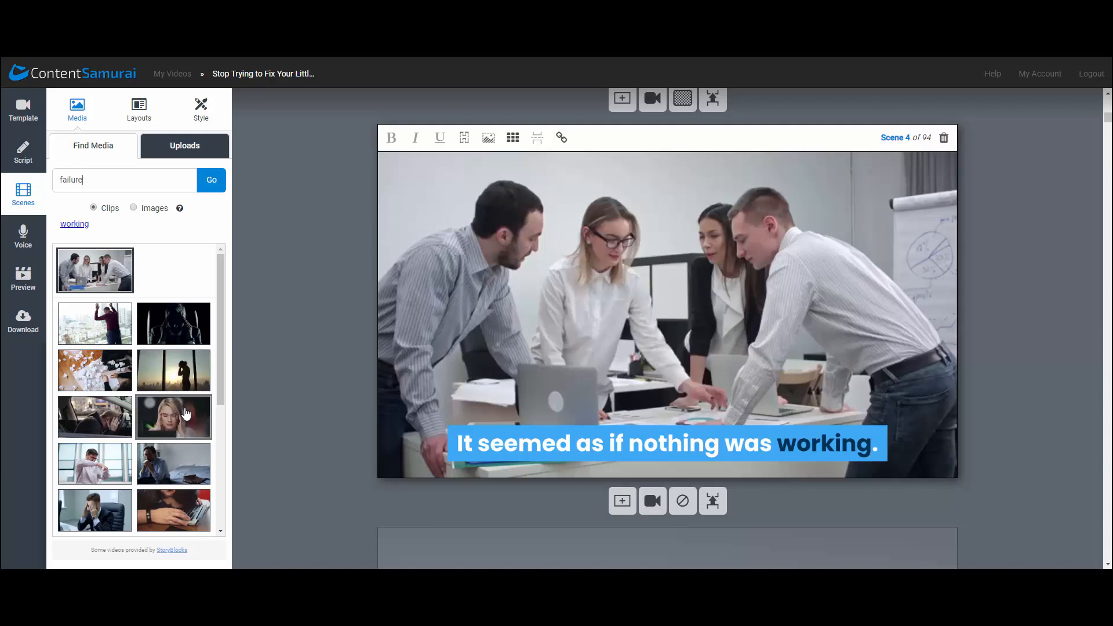
pyautogui.click(173, 323)
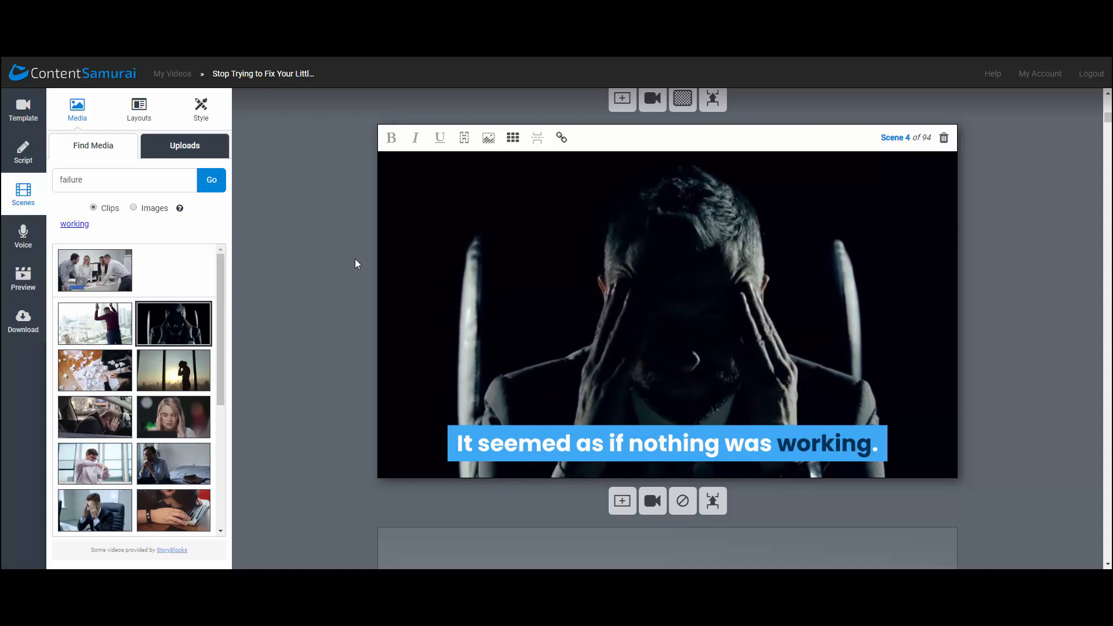
# Check the captions of scenes 5 and 6 and search scene 5's clips with the suggested keyword "lifted"
pyautogui.scroll(-3, 335, 258)
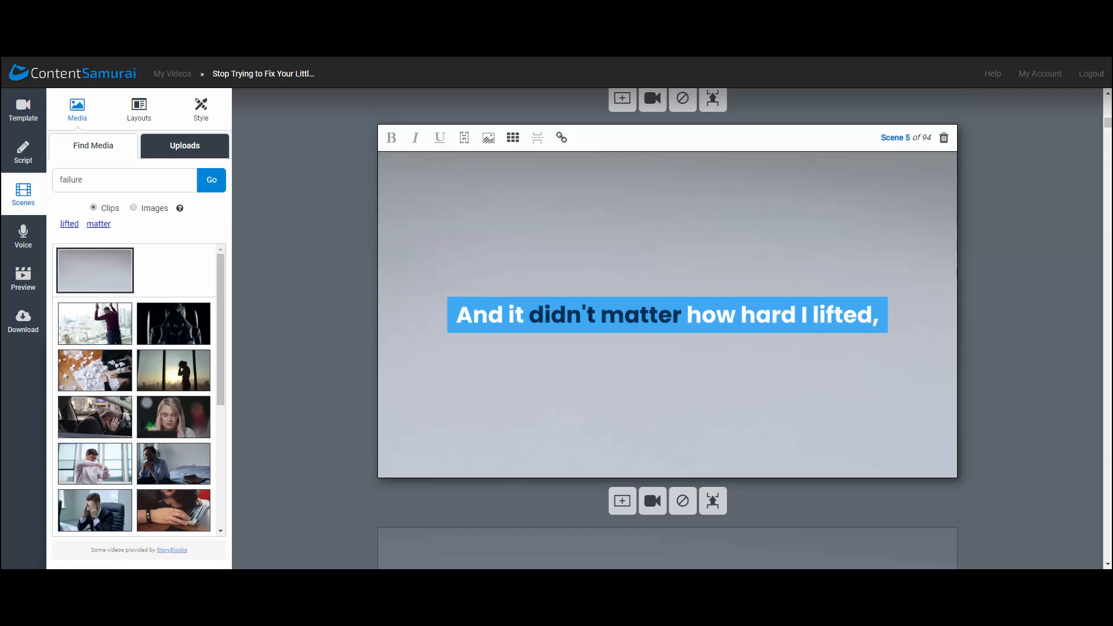
pyautogui.scroll(-3, 324, 259)
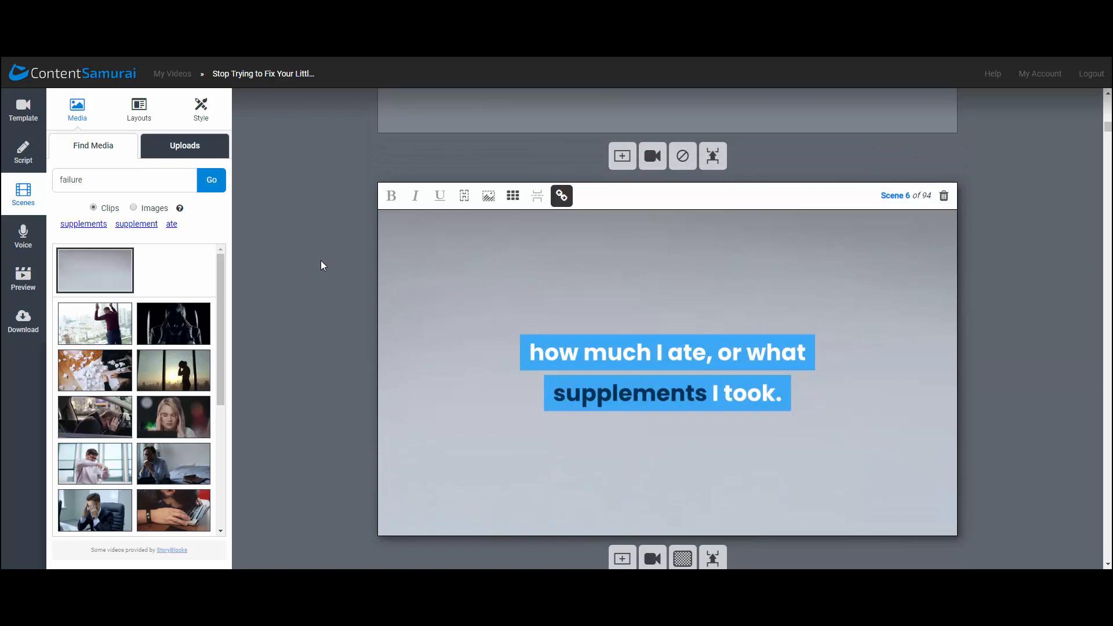
pyautogui.scroll(2, 323, 266)
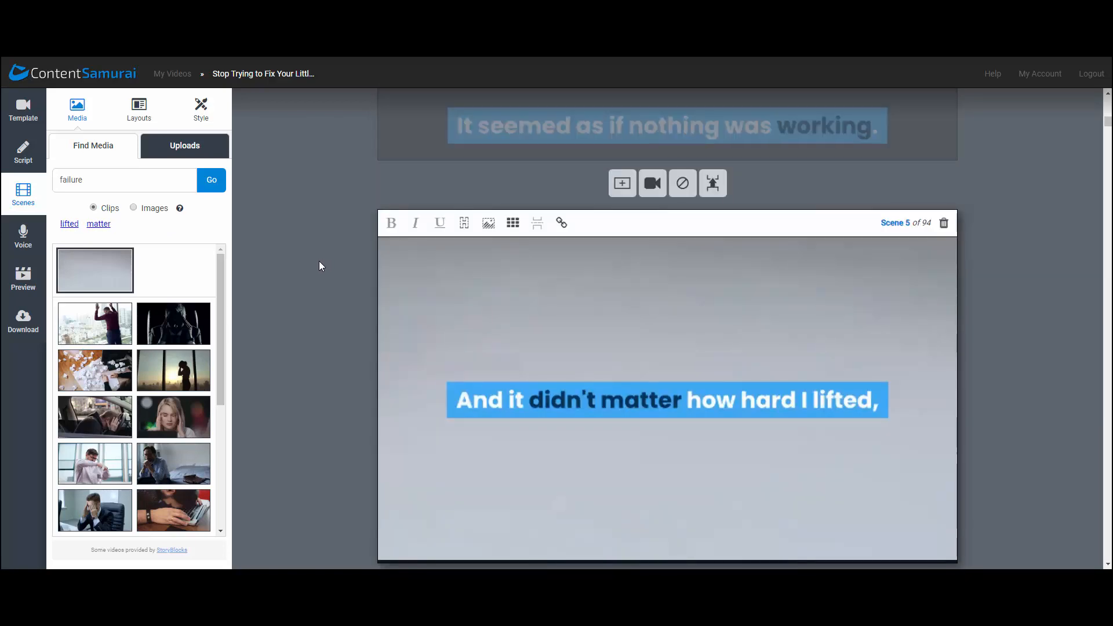
pyautogui.scroll(-1, 319, 261)
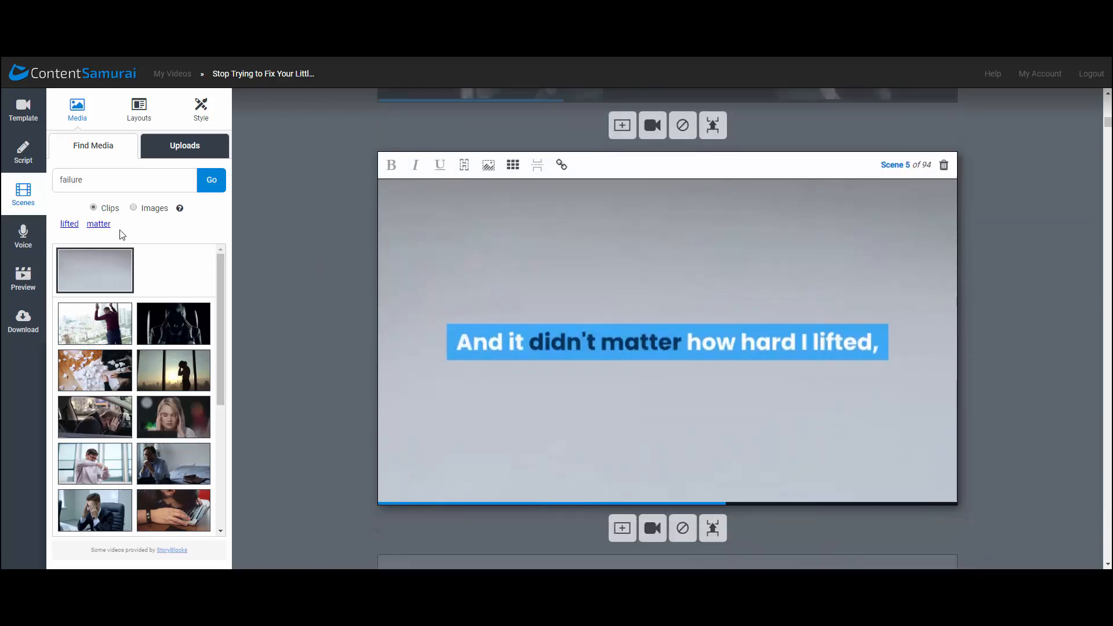
pyautogui.click(67, 224)
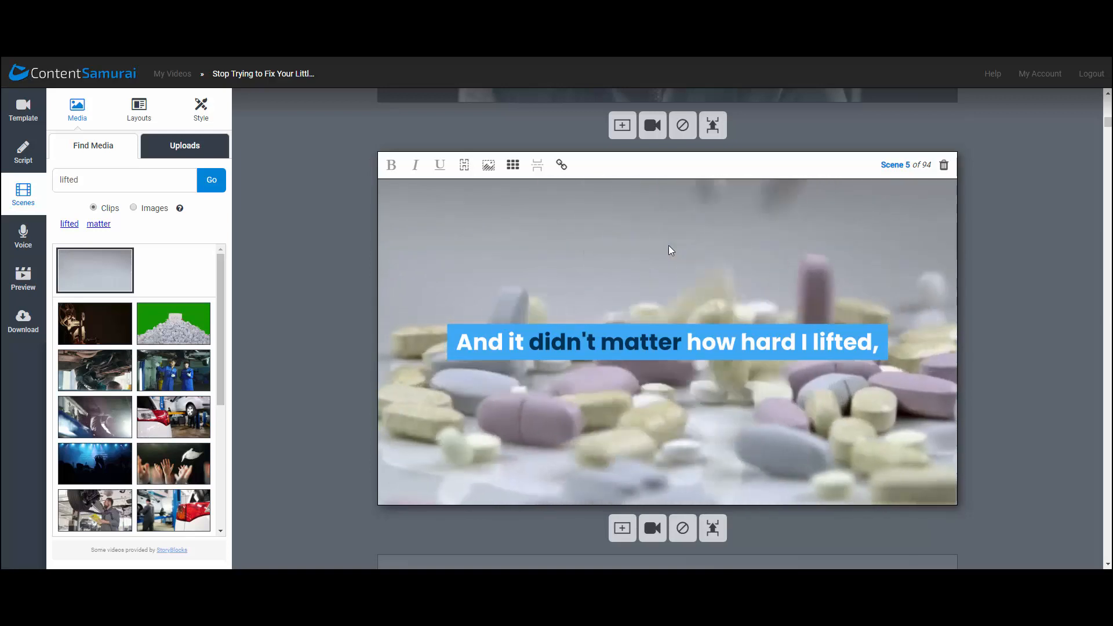
pyautogui.scroll(-5, 667, 246)
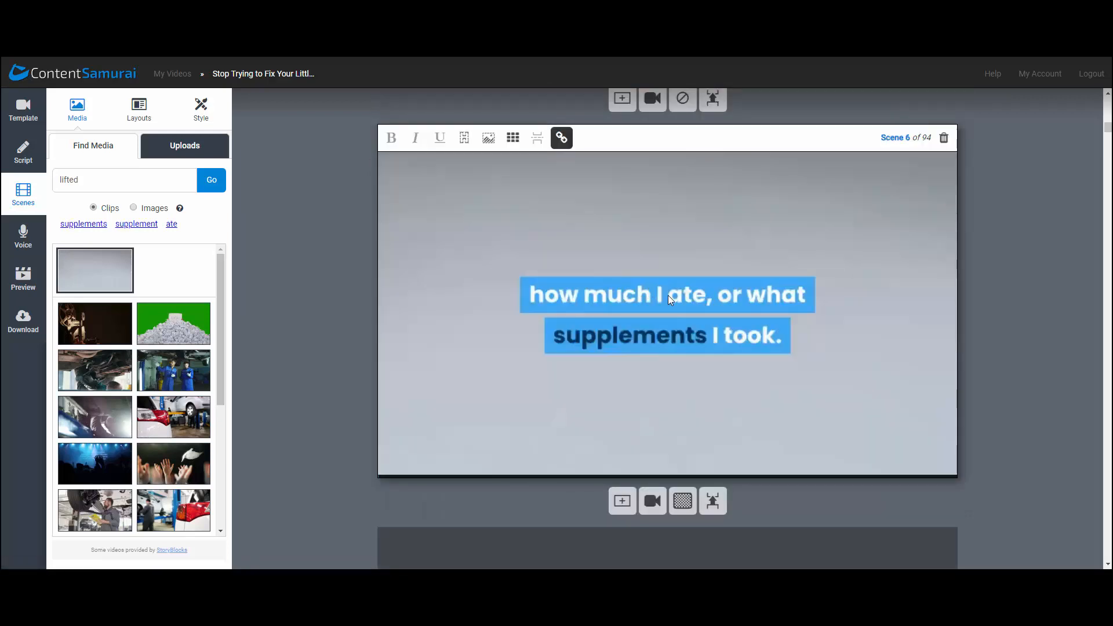
pyautogui.scroll(5, 644, 338)
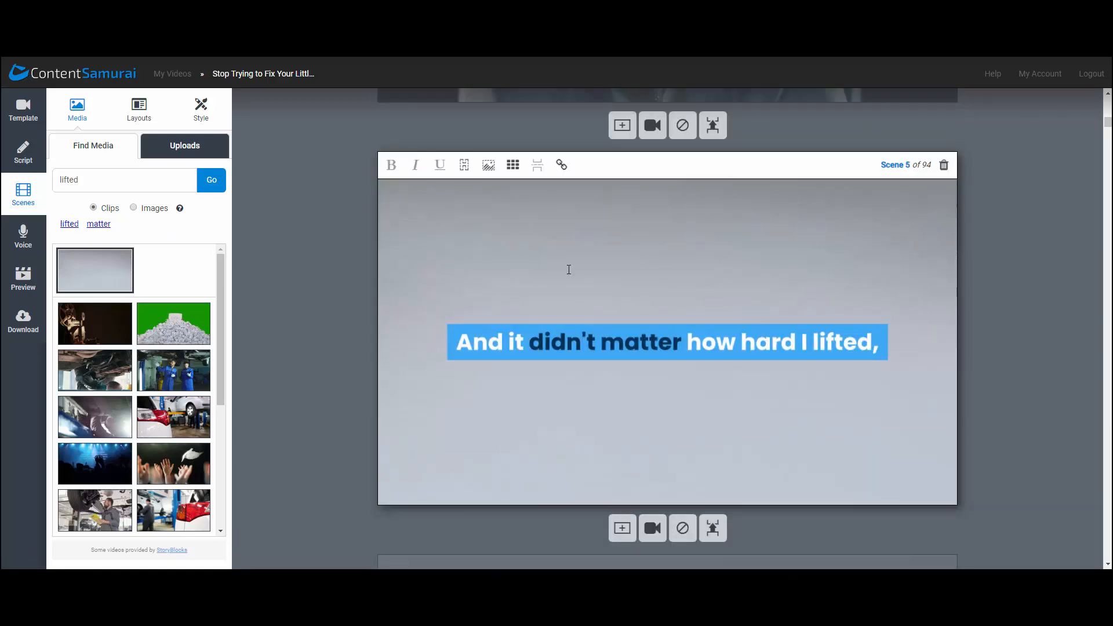
# Search the clips for "gym" and set scene 5's background to the close-up of a barbell on the floor
pyautogui.doubleClick(138, 170)
pyautogui.write('gym')
pyautogui.press('Return')
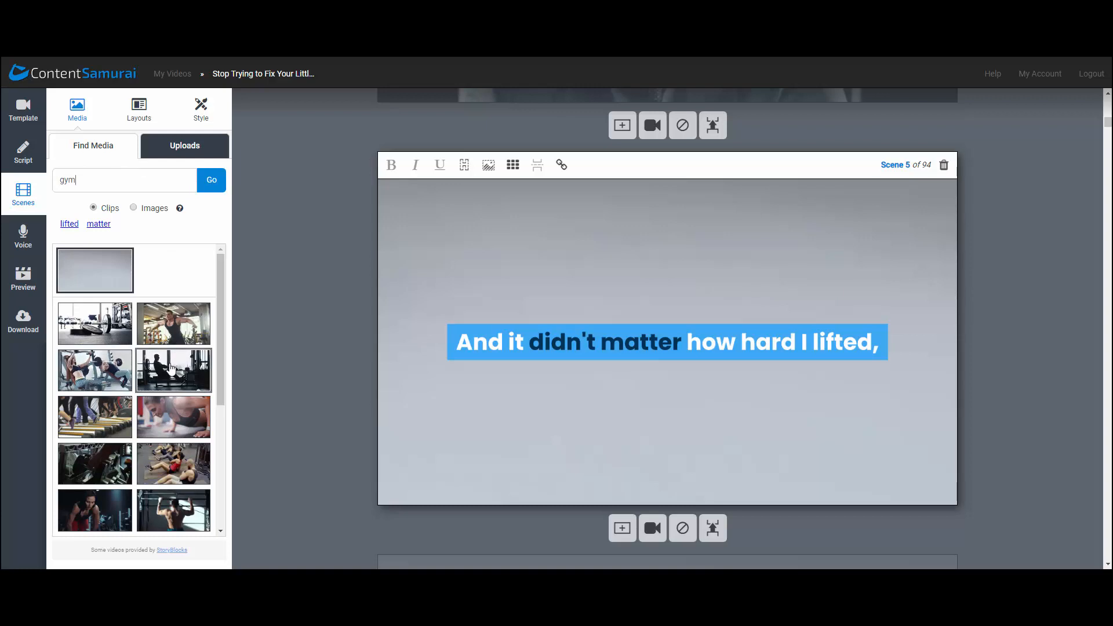
pyautogui.scroll(-2, 172, 368)
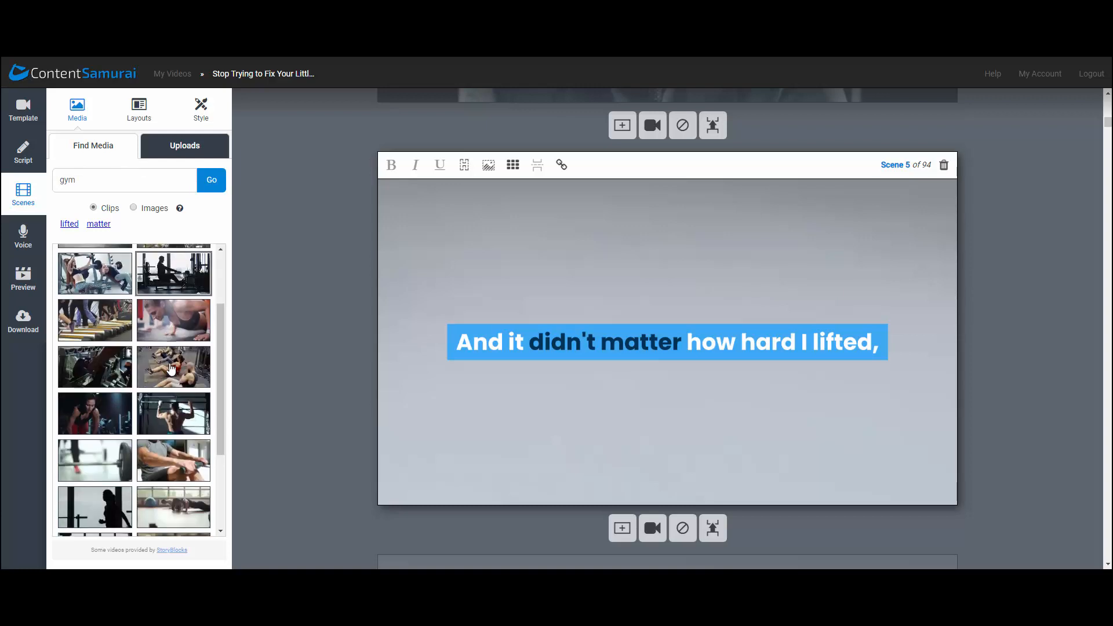
pyautogui.click(92, 450)
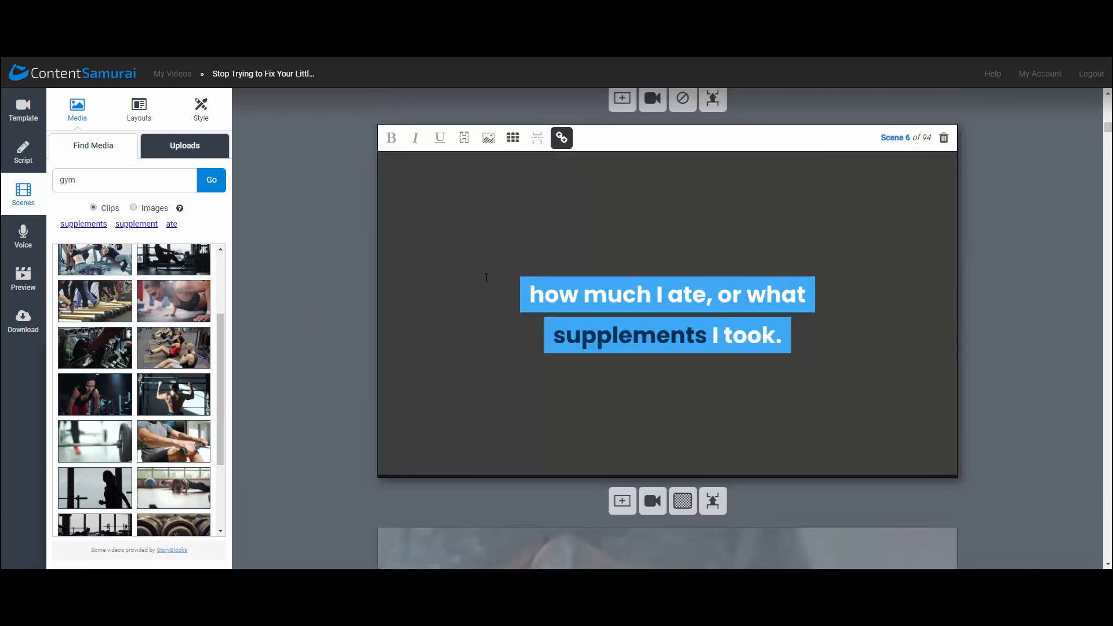
# Search the clips for "supplements" and set scene 6's background to the clip of hands holding supplement bottles
pyautogui.tripleClick(157, 179)
pyautogui.write('supplements')
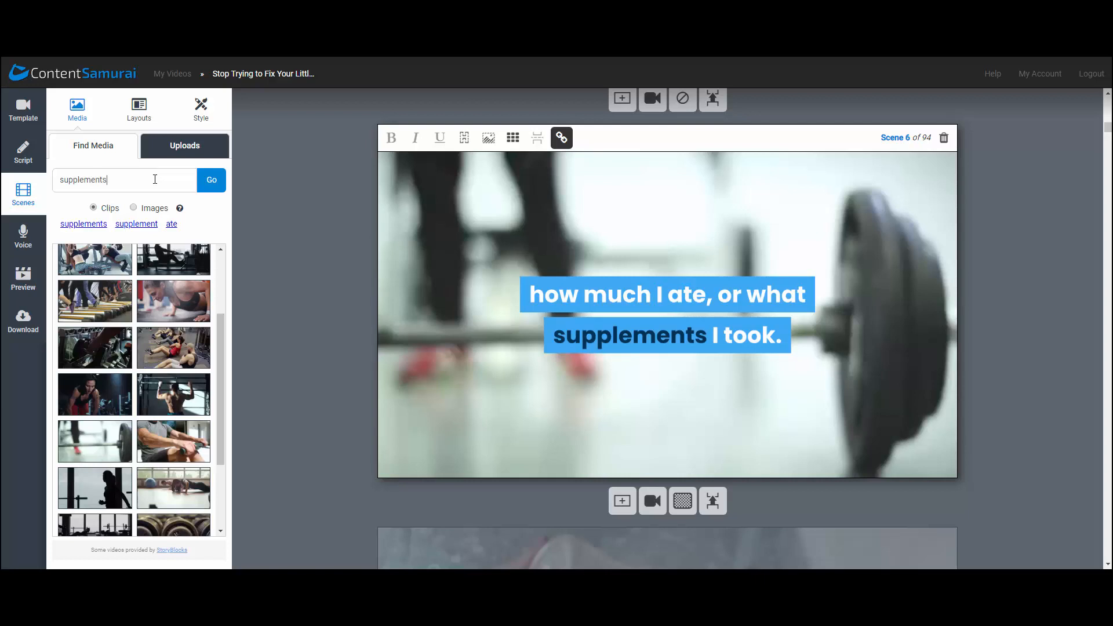
pyautogui.press('Return')
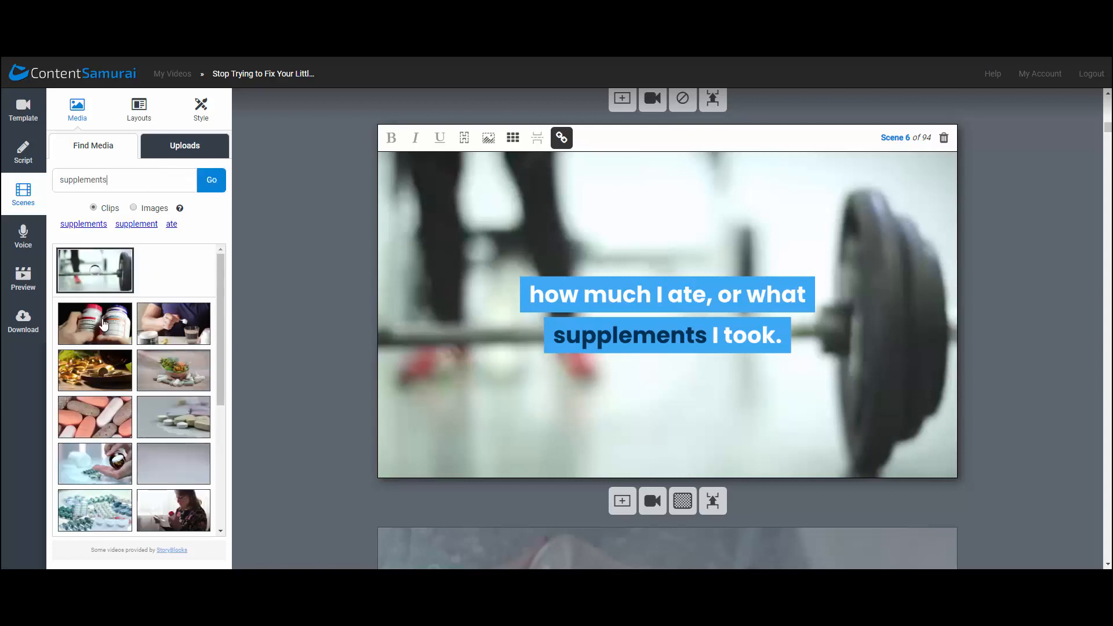
pyautogui.click(105, 325)
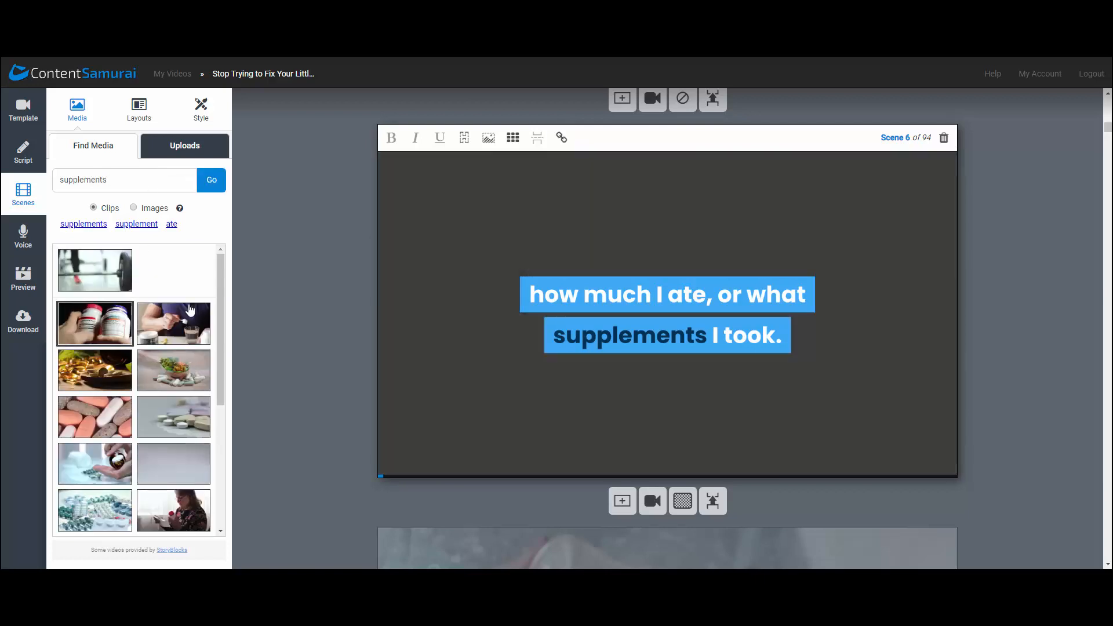
# Search the clips for "time" to find a background for scene 7
pyautogui.scroll(-5, 321, 280)
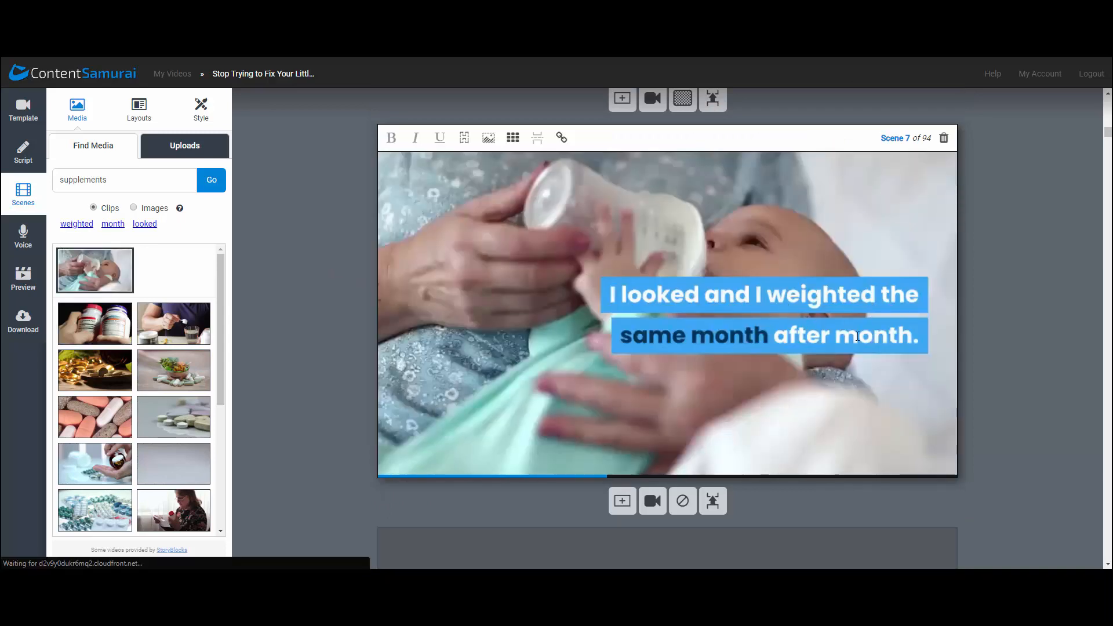
pyautogui.doubleClick(153, 179)
pyautogui.write('time')
pyautogui.press('Return')
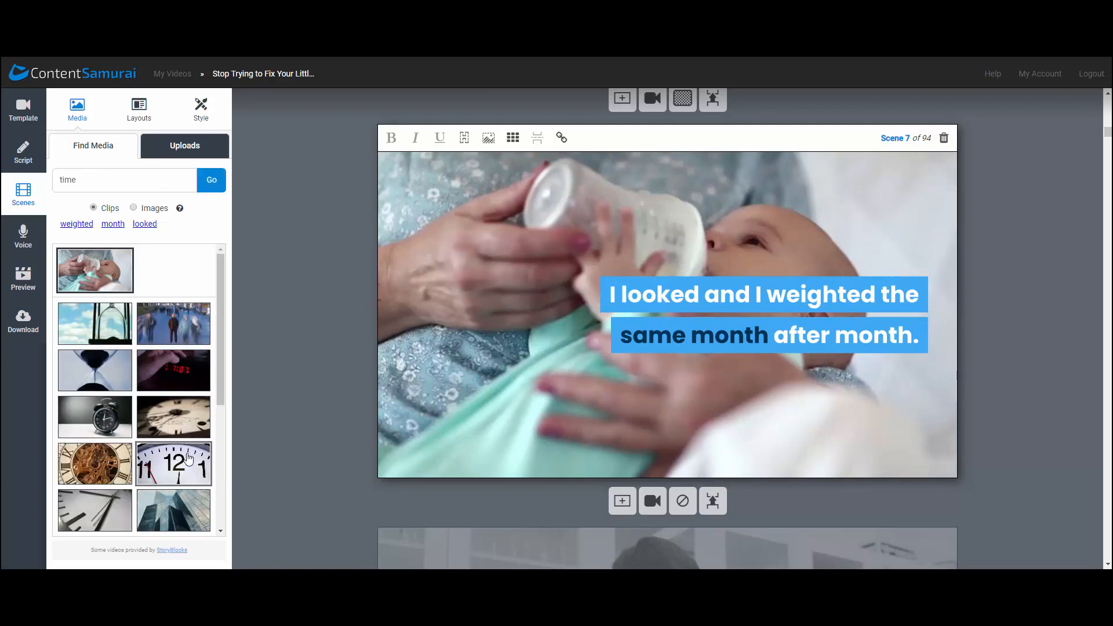
# Search the clips for "calendar" and set scene 7's background to the calendar with the red-framed date
pyautogui.doubleClick(109, 182)
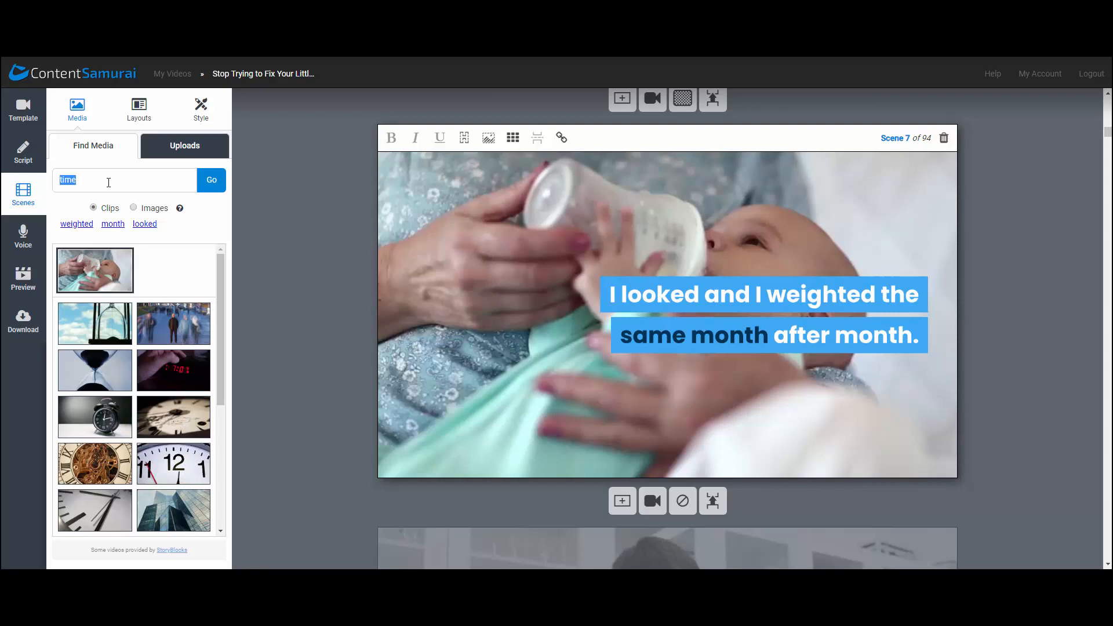
pyautogui.write('calendar')
pyautogui.press('Return')
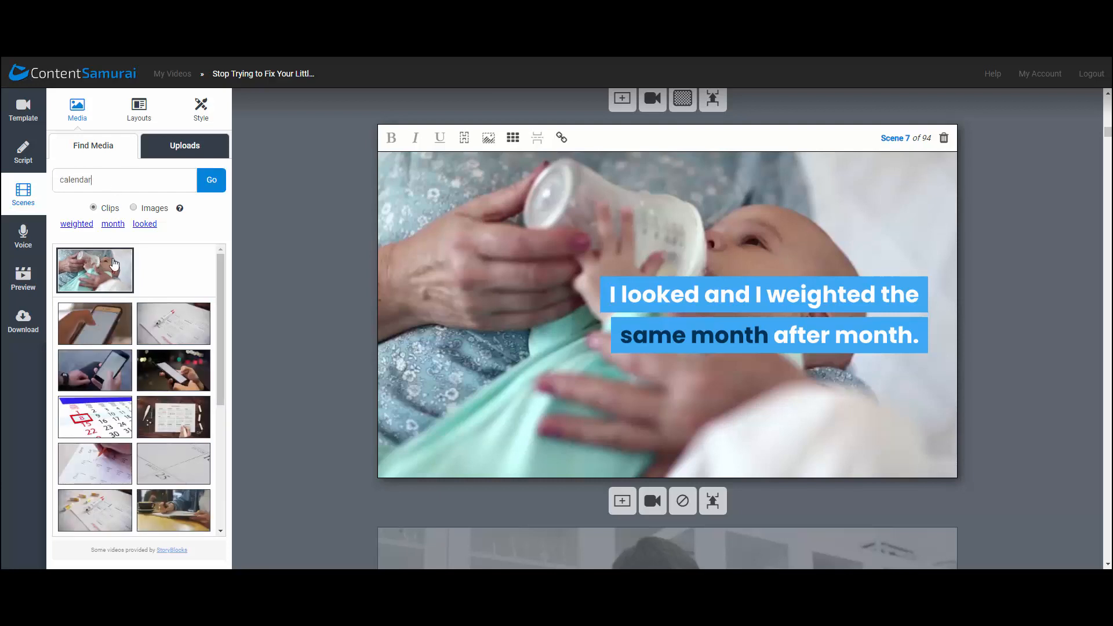
pyautogui.click(93, 412)
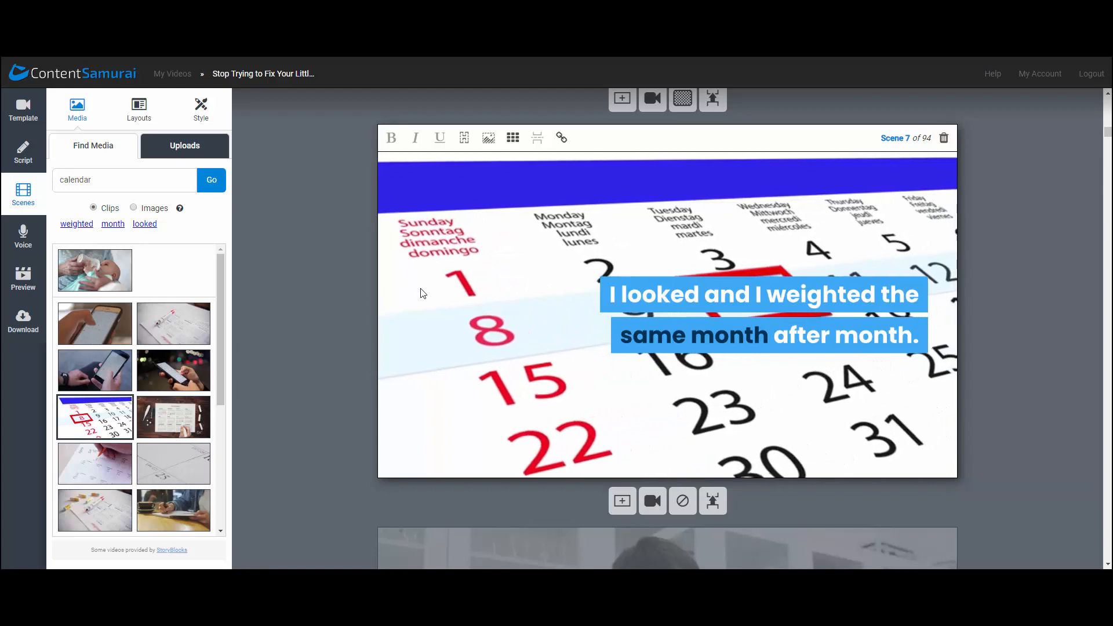
# Set the video's voice track to Auto-voice with the US voice Harvey and play its sample
pyautogui.scroll(-2, 290, 305)
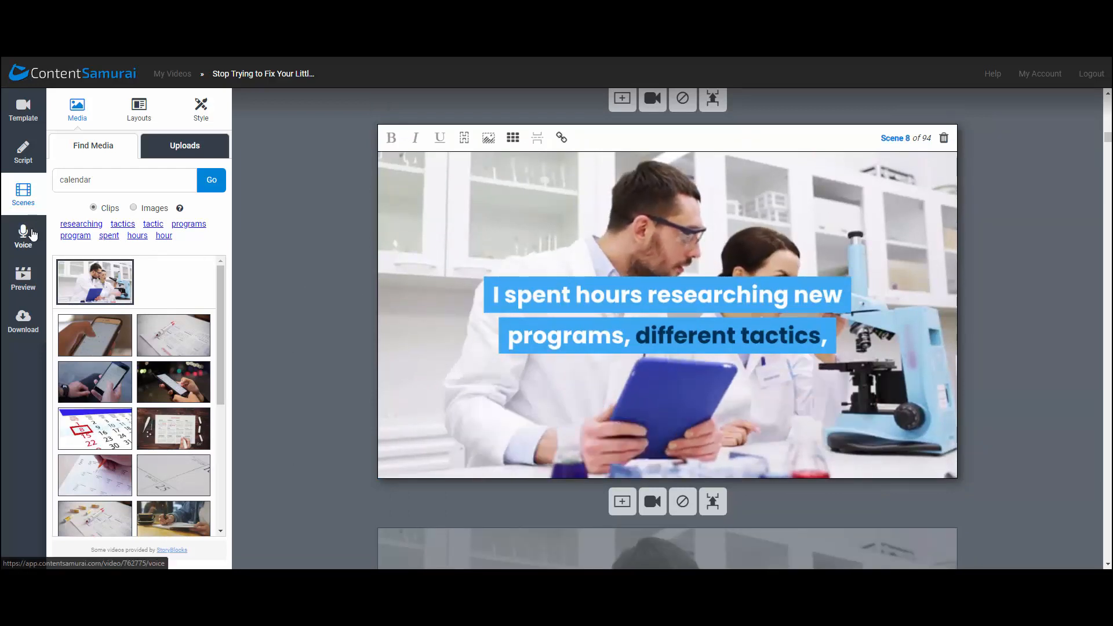
pyautogui.click(34, 233)
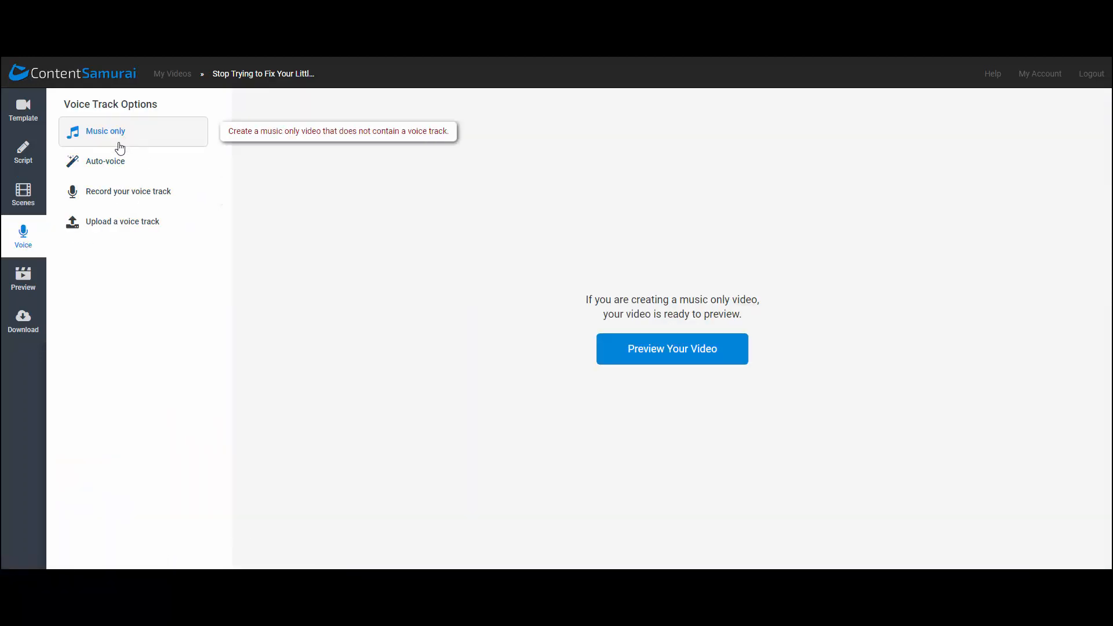
pyautogui.click(120, 166)
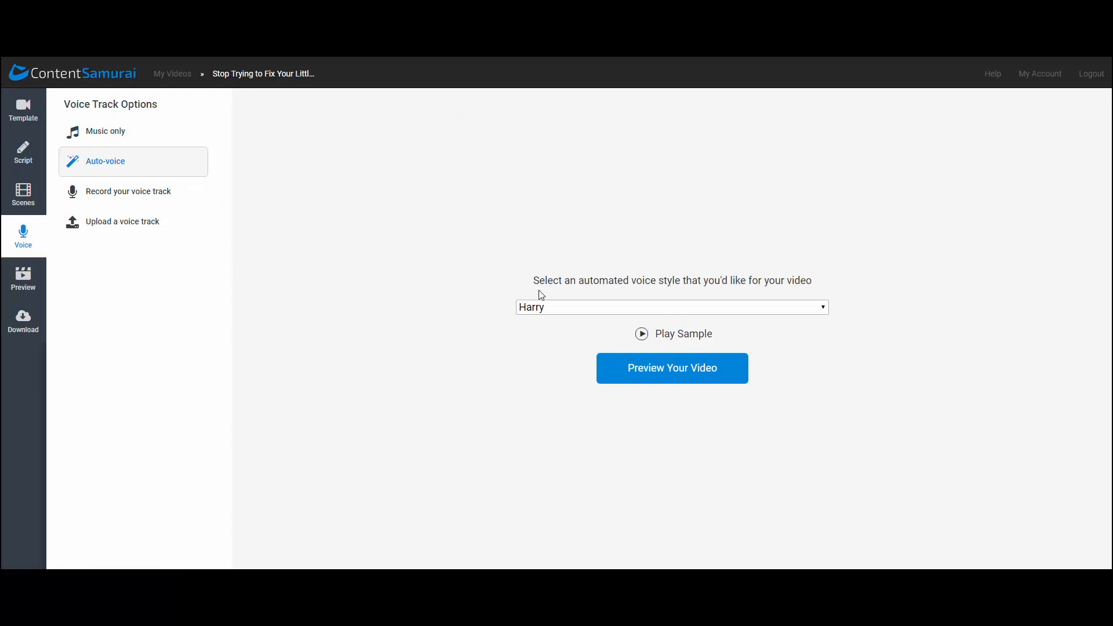
pyautogui.click(551, 309)
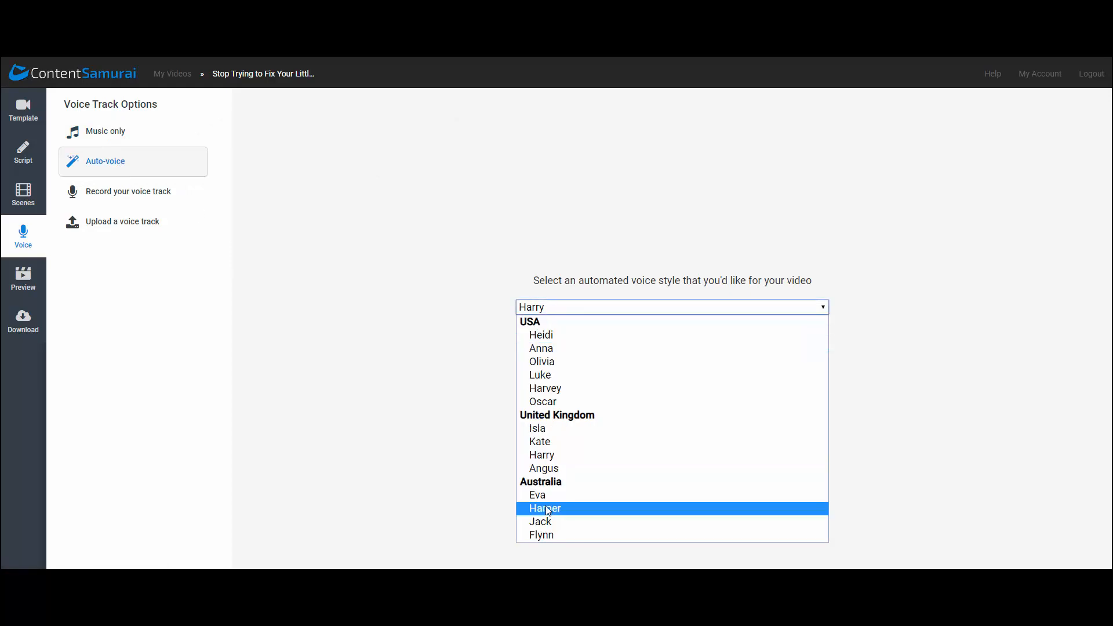
pyautogui.click(564, 388)
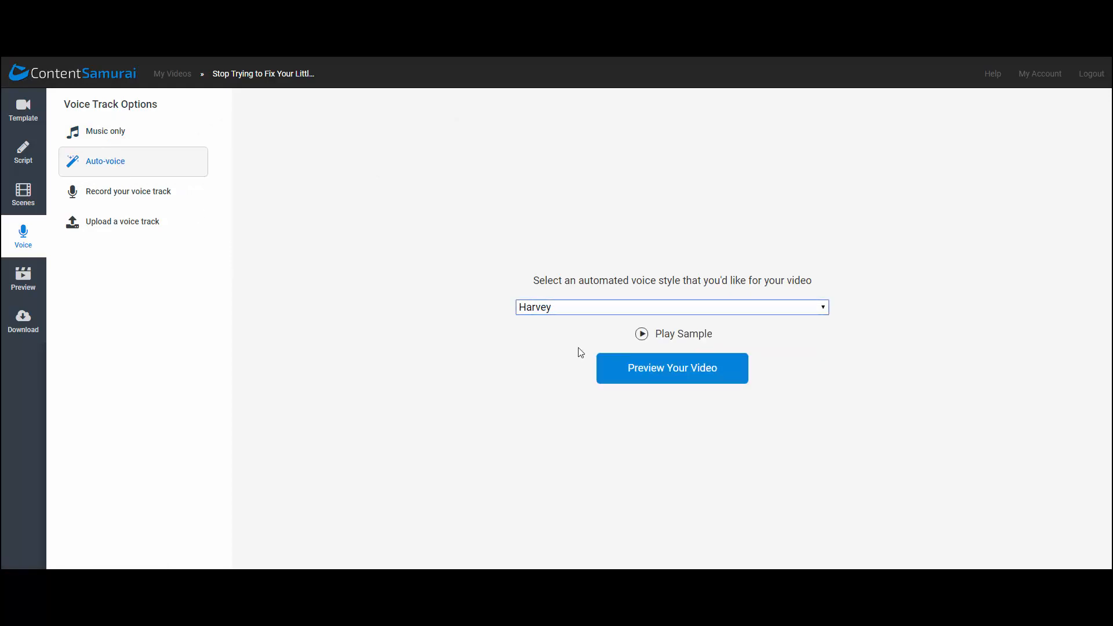
pyautogui.click(645, 340)
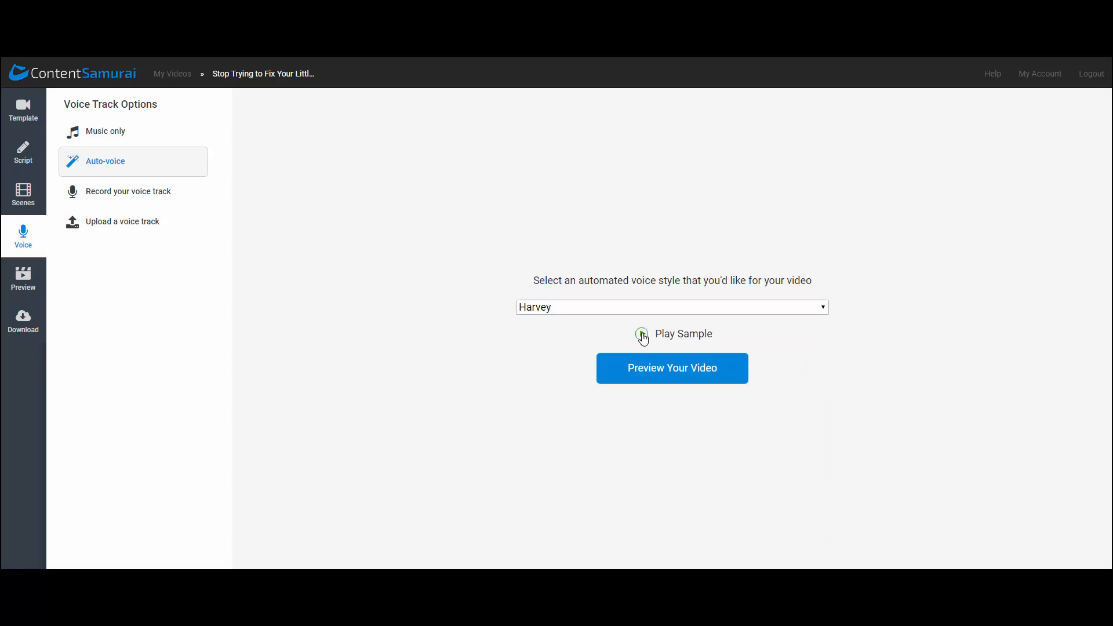
# Audition the UK voice Harry and the Australian voice Eva, and reselect Harvey as the automated voice style
pyautogui.click(600, 307)
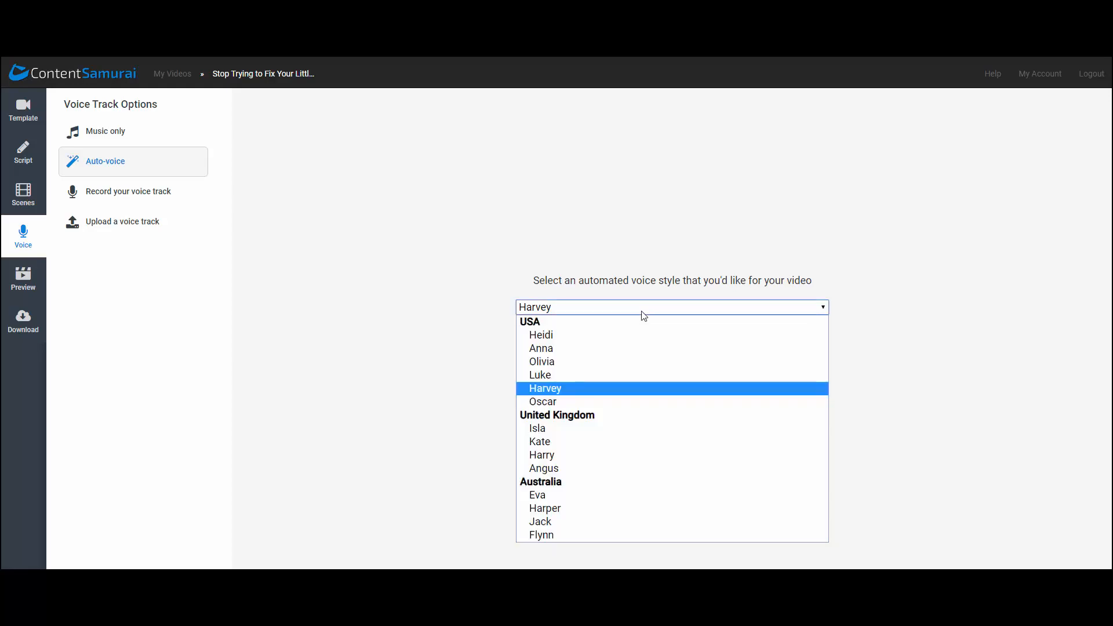
pyautogui.click(558, 457)
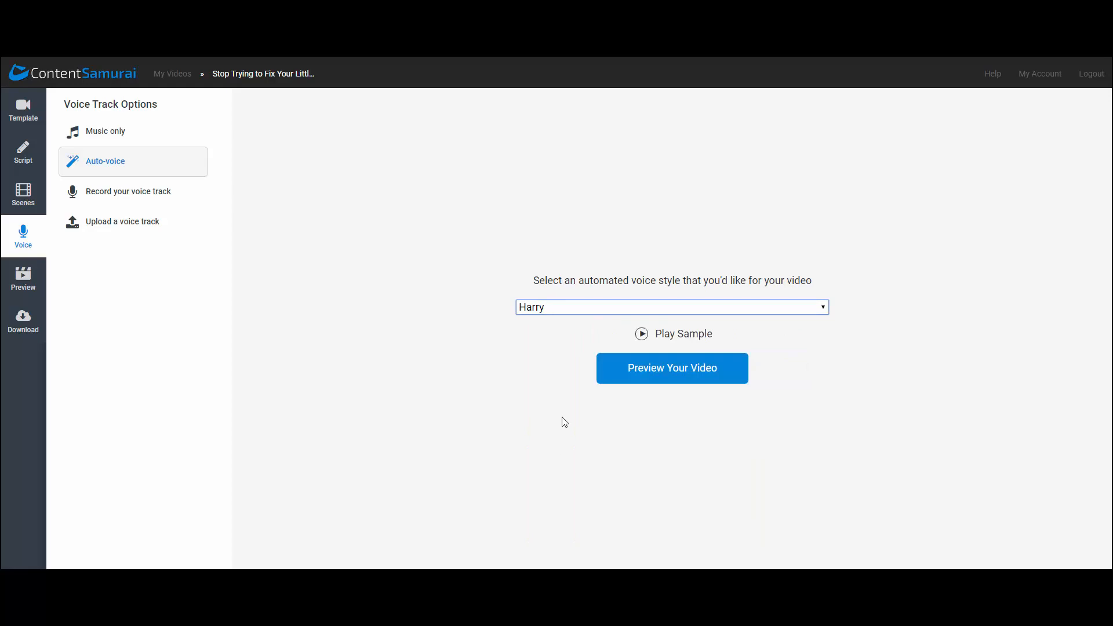
pyautogui.click(642, 336)
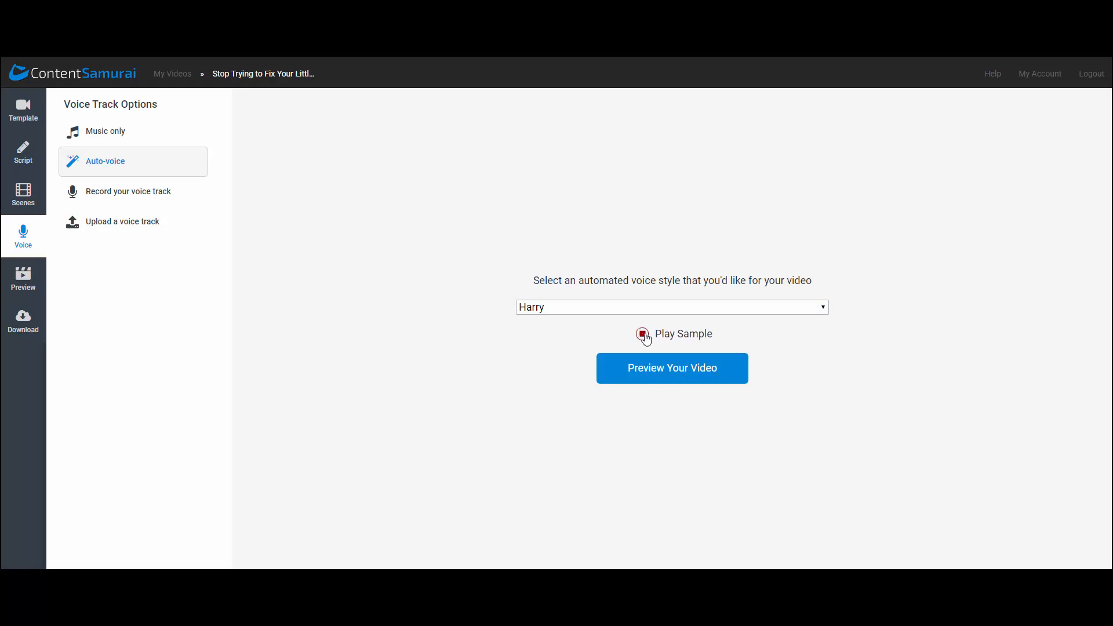
pyautogui.click(645, 309)
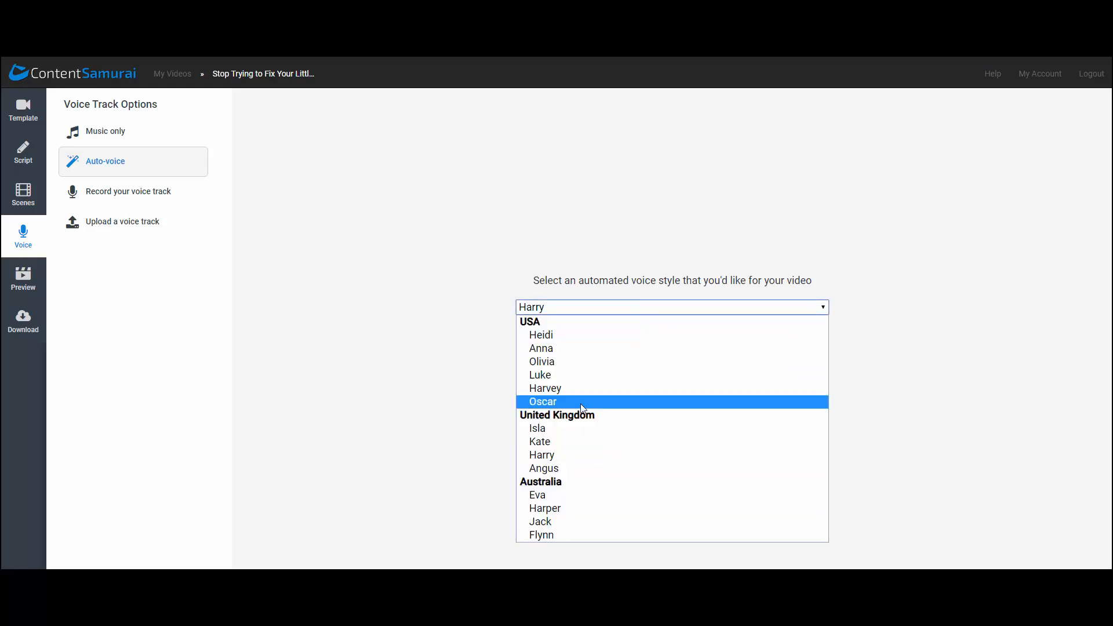
pyautogui.click(567, 495)
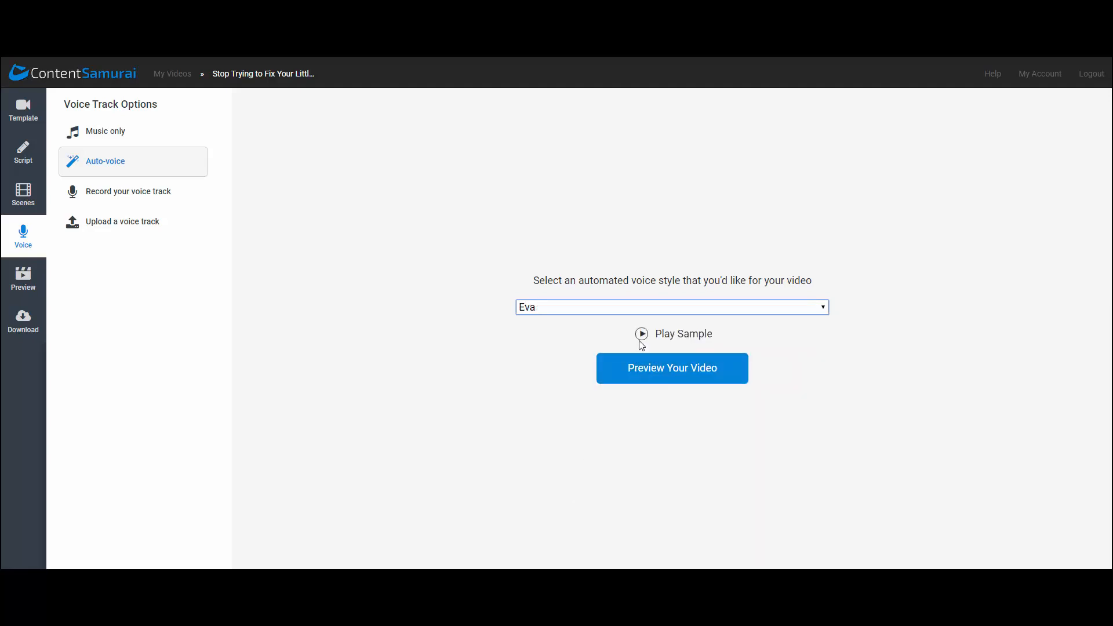
pyautogui.click(644, 336)
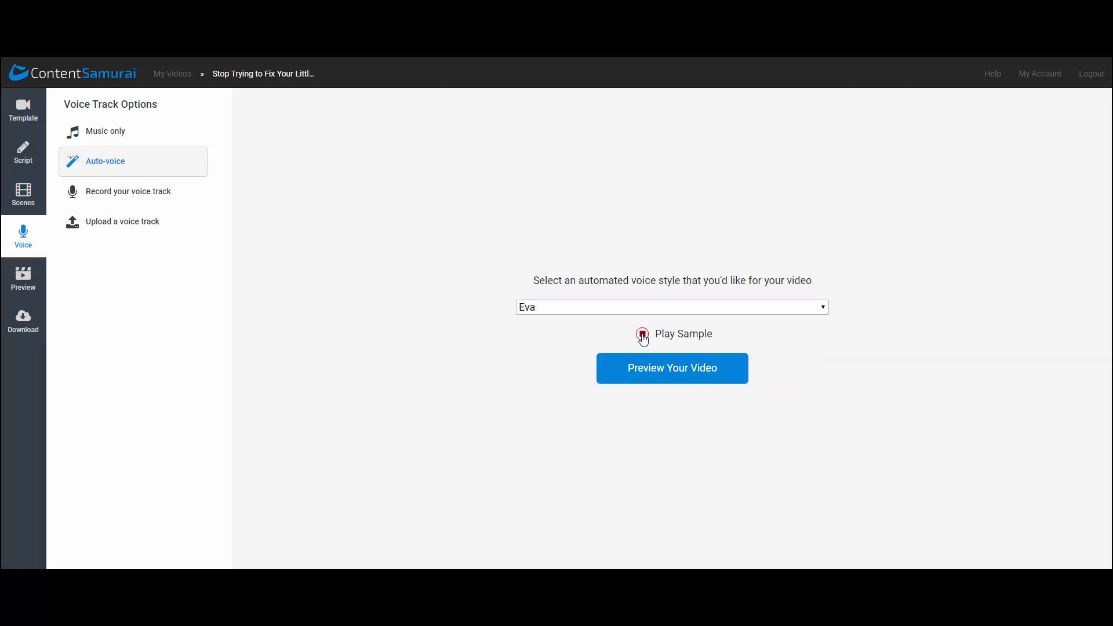
pyautogui.click(642, 335)
pyautogui.click(549, 308)
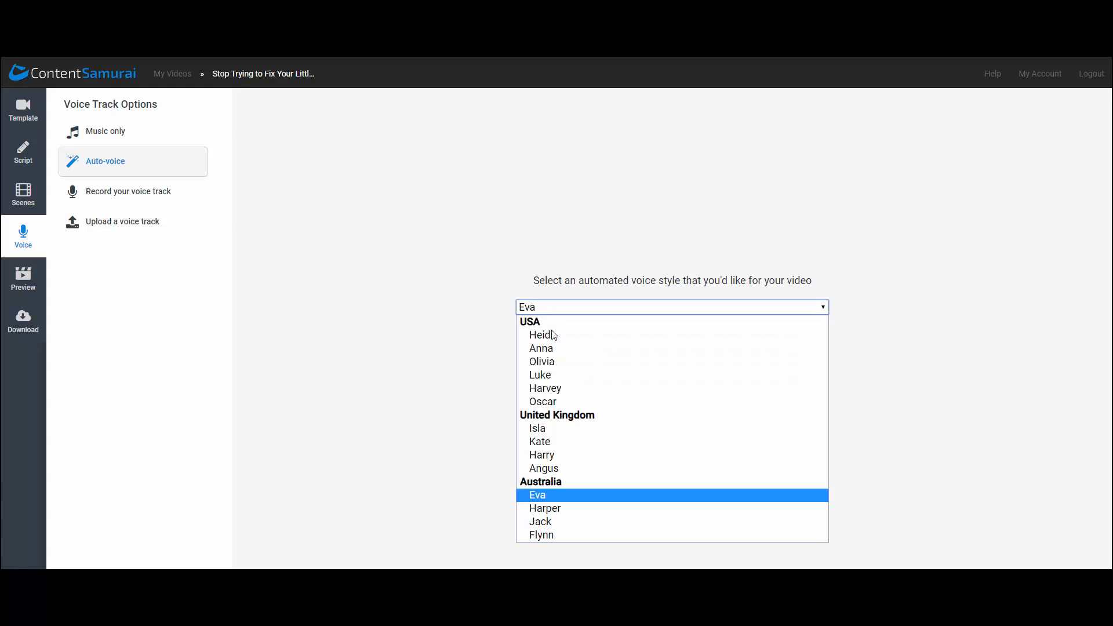
pyautogui.click(560, 389)
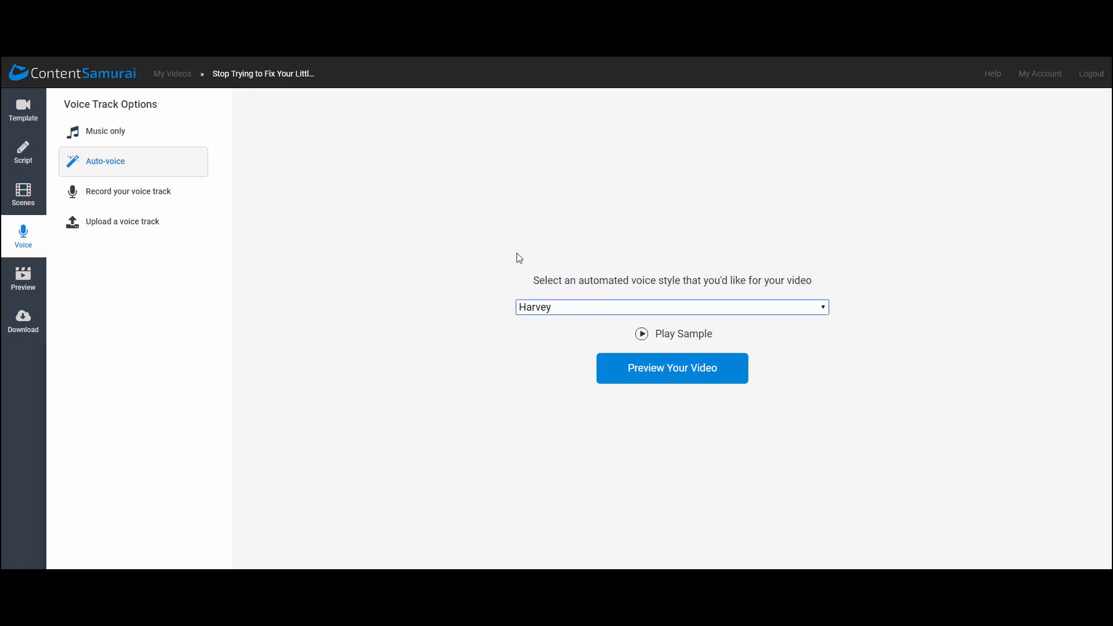
# Switch to recording the voice track, record sentence 1 of the script, and check the option for uploading a track
pyautogui.click(150, 193)
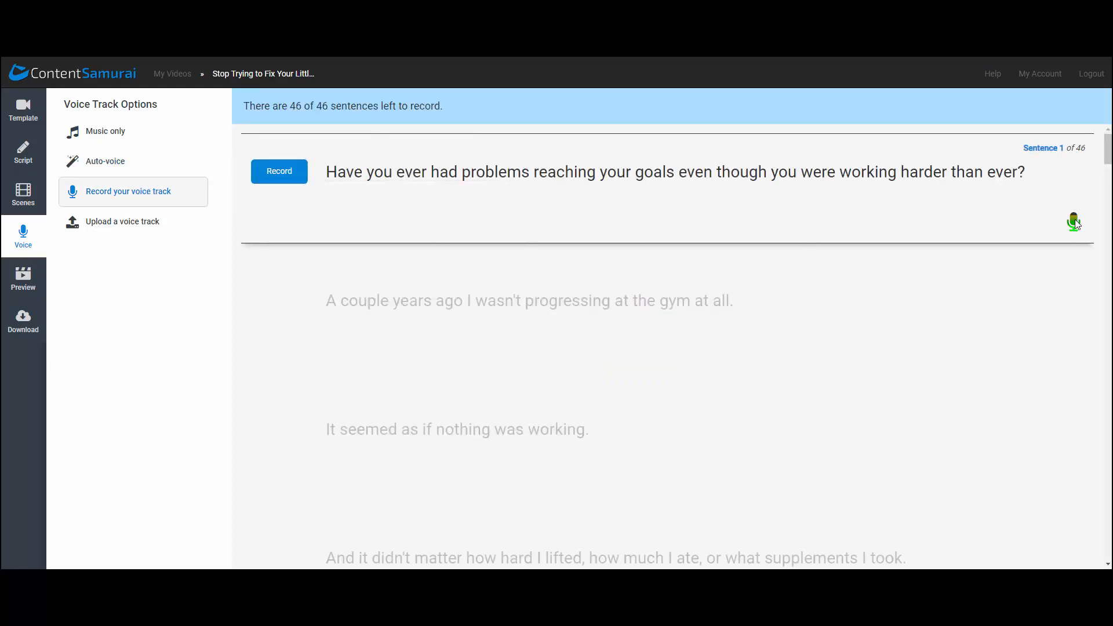
pyautogui.click(296, 171)
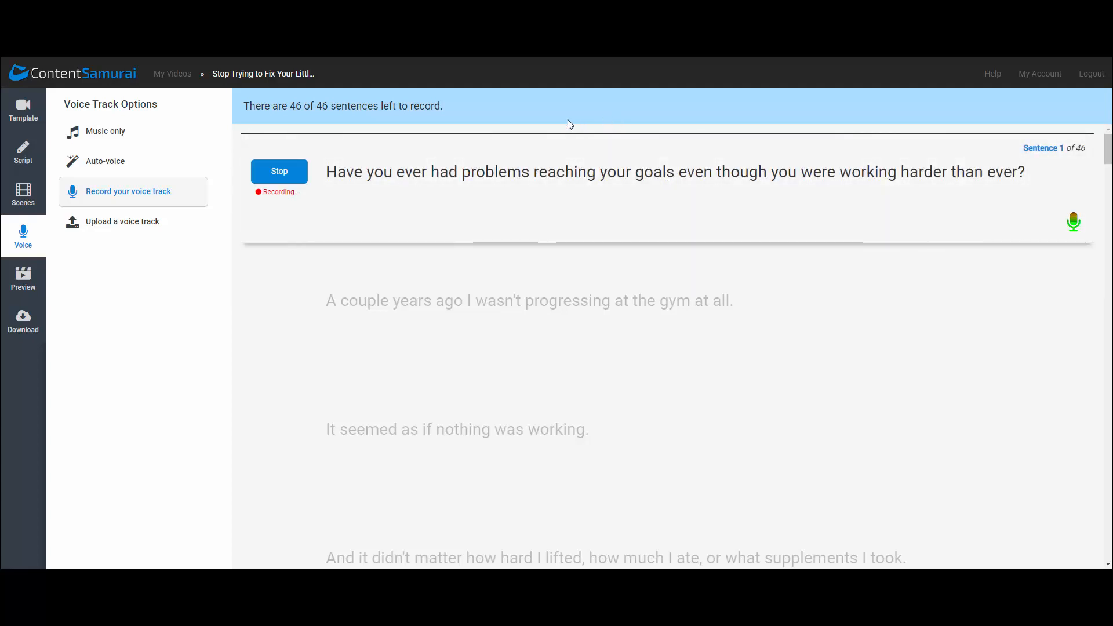
pyautogui.click(307, 164)
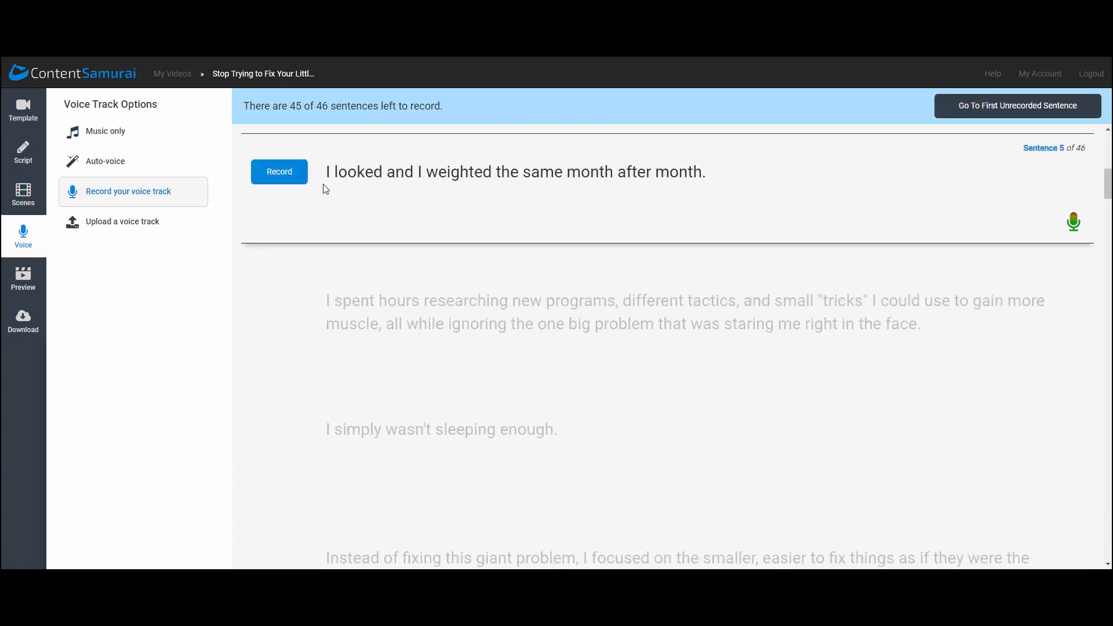
pyautogui.click(396, 204)
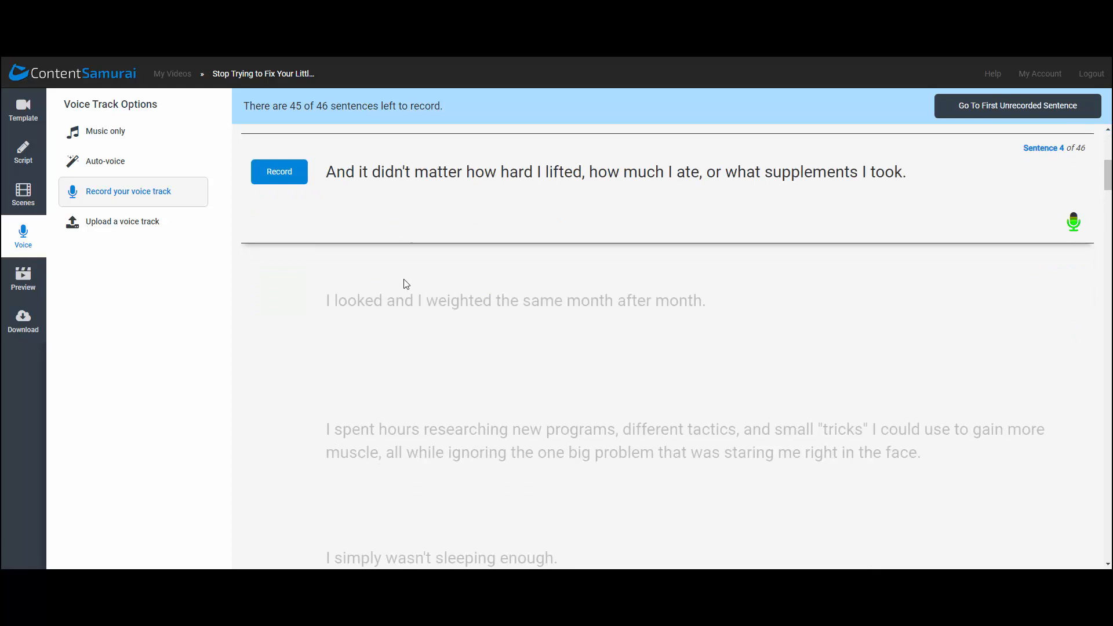
pyautogui.scroll(3, 431, 174)
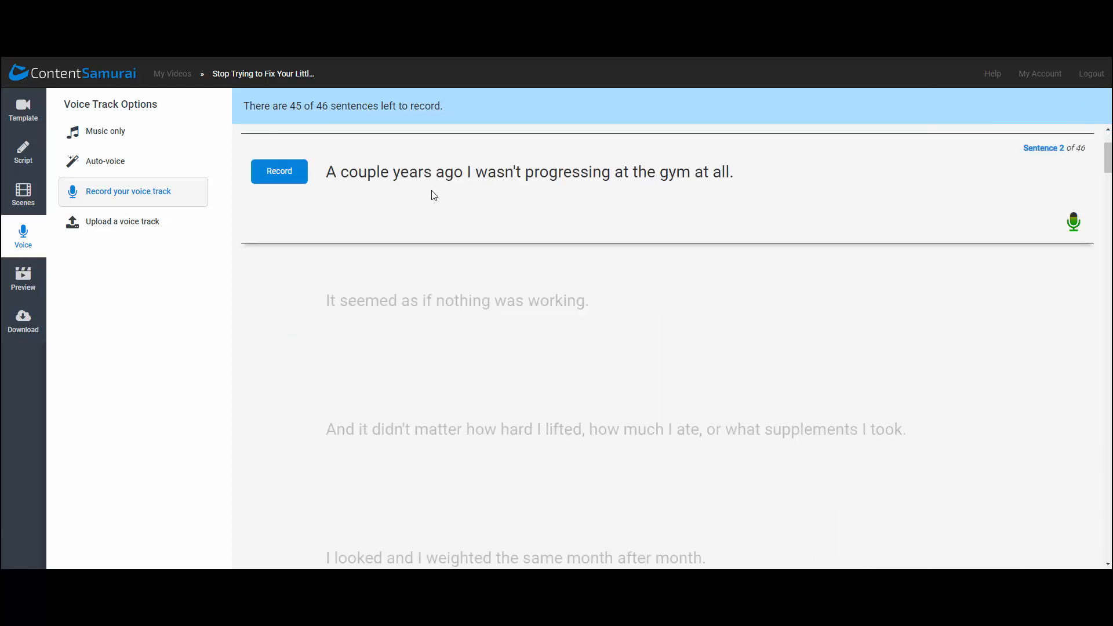
pyautogui.scroll(-1, 435, 204)
pyautogui.scroll(1, 436, 205)
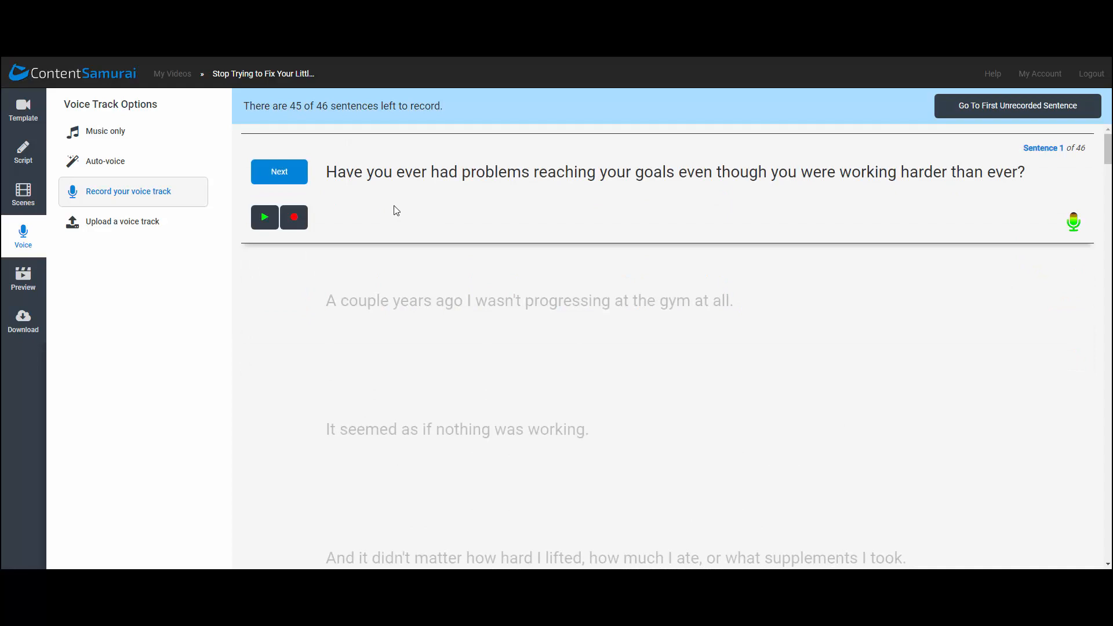
pyautogui.click(133, 228)
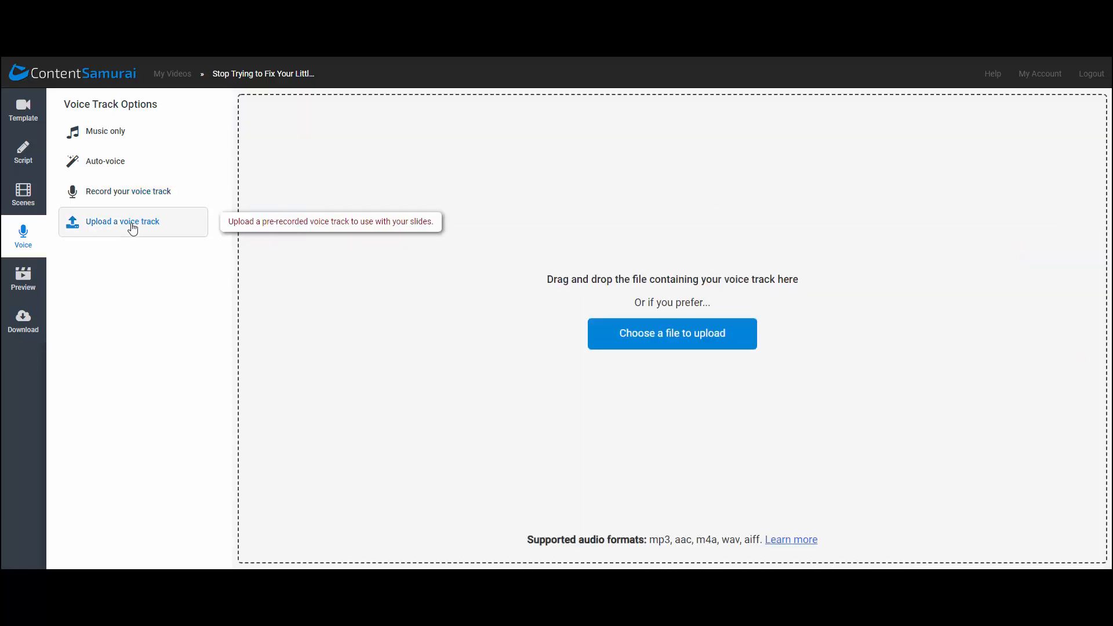
pyautogui.click(167, 193)
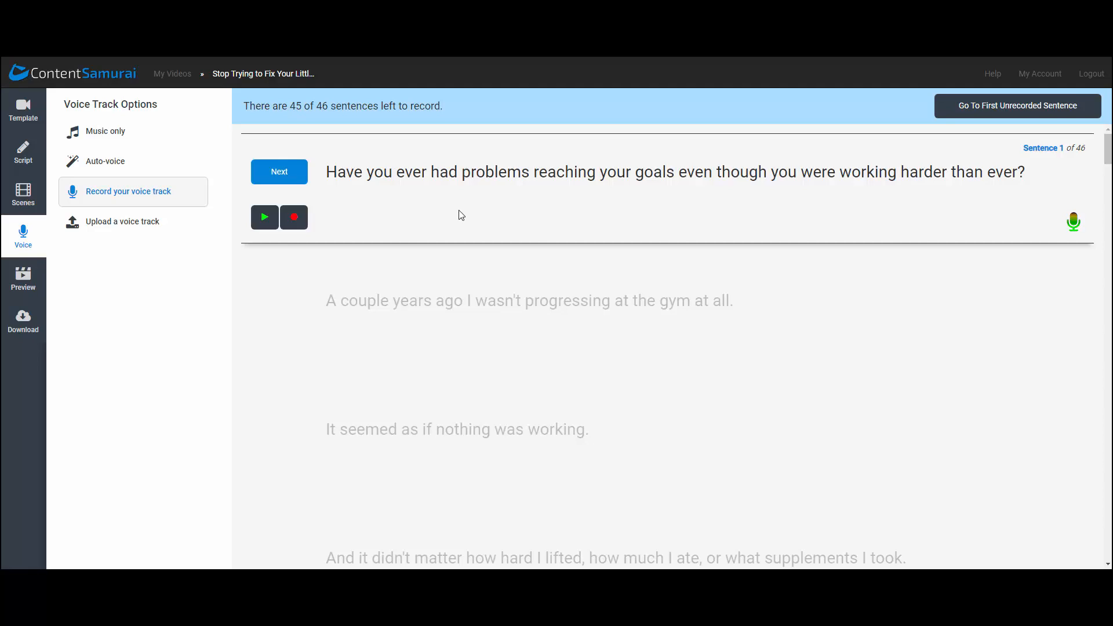
# Switch the voice track option to an uploaded file and upload "Stop Trying to Fix Little Problems.mp3"
pyautogui.click(124, 223)
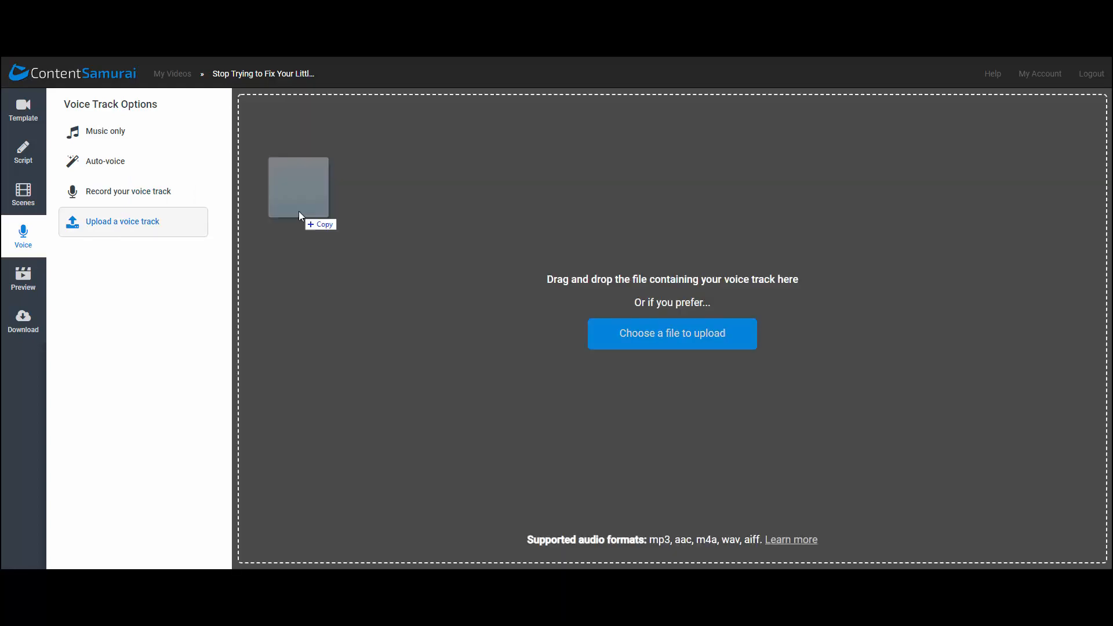
pyautogui.moveTo(300, 217); pyautogui.dragTo(642, 272)
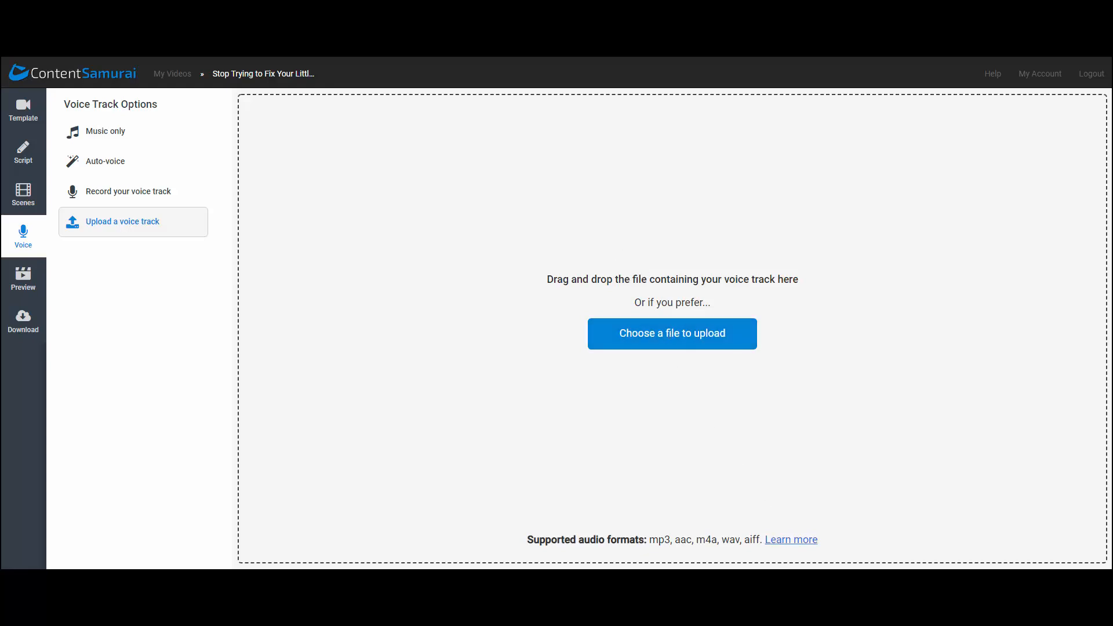
pyautogui.moveTo(1, 319); pyautogui.dragTo(388, 332)
pyautogui.moveTo(345, 308); pyautogui.dragTo(652, 277)
pyautogui.click(673, 334)
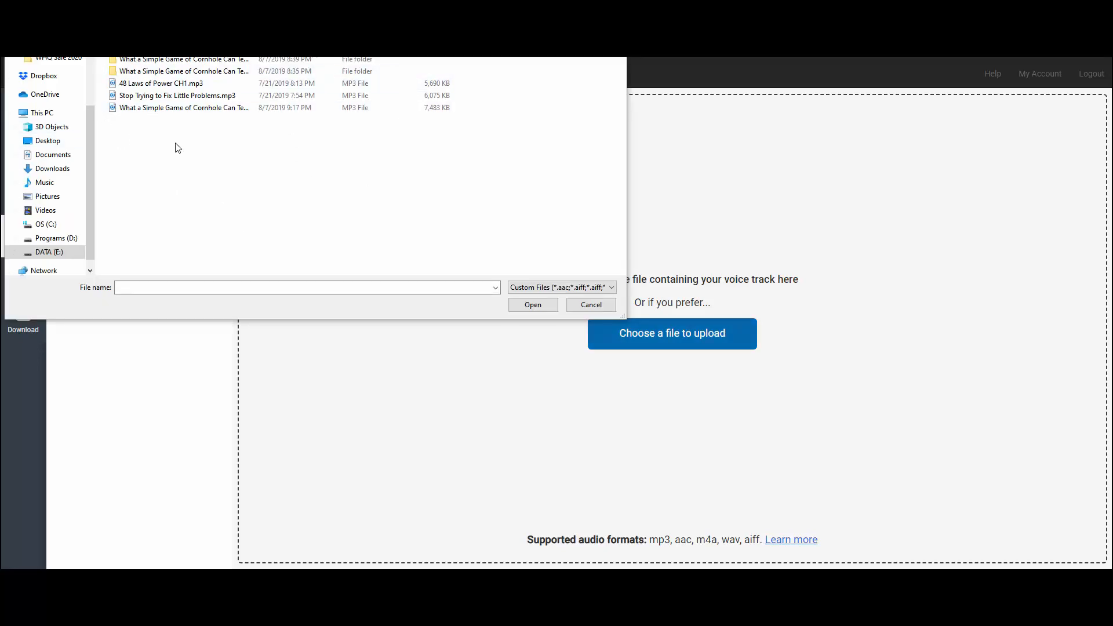
pyautogui.doubleClick(187, 95)
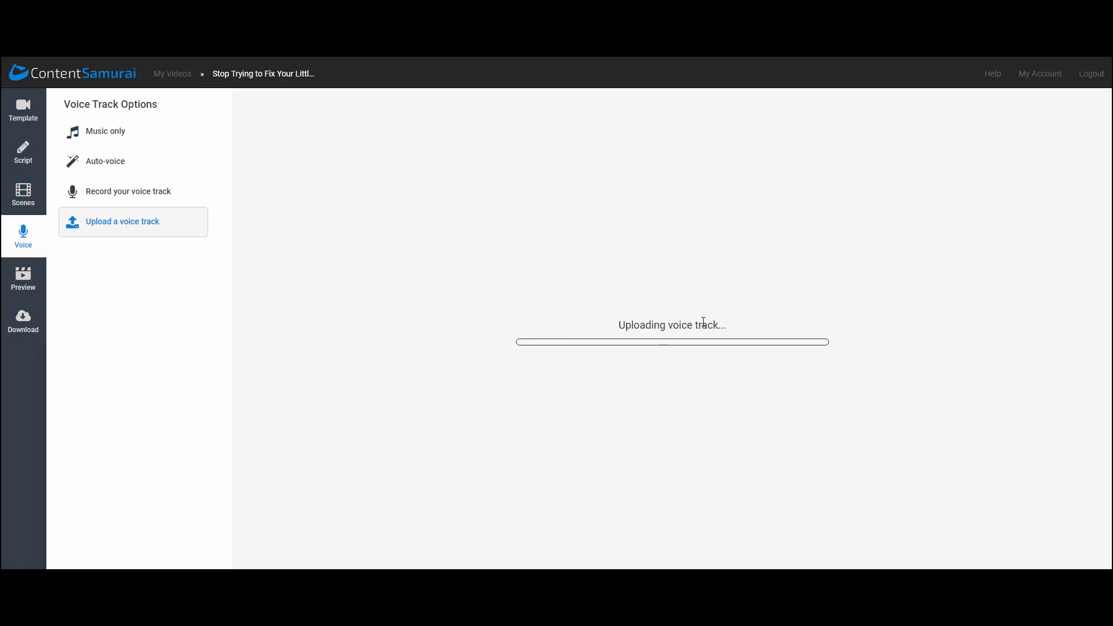
pyautogui.moveTo(730, 331); pyautogui.dragTo(530, 338)
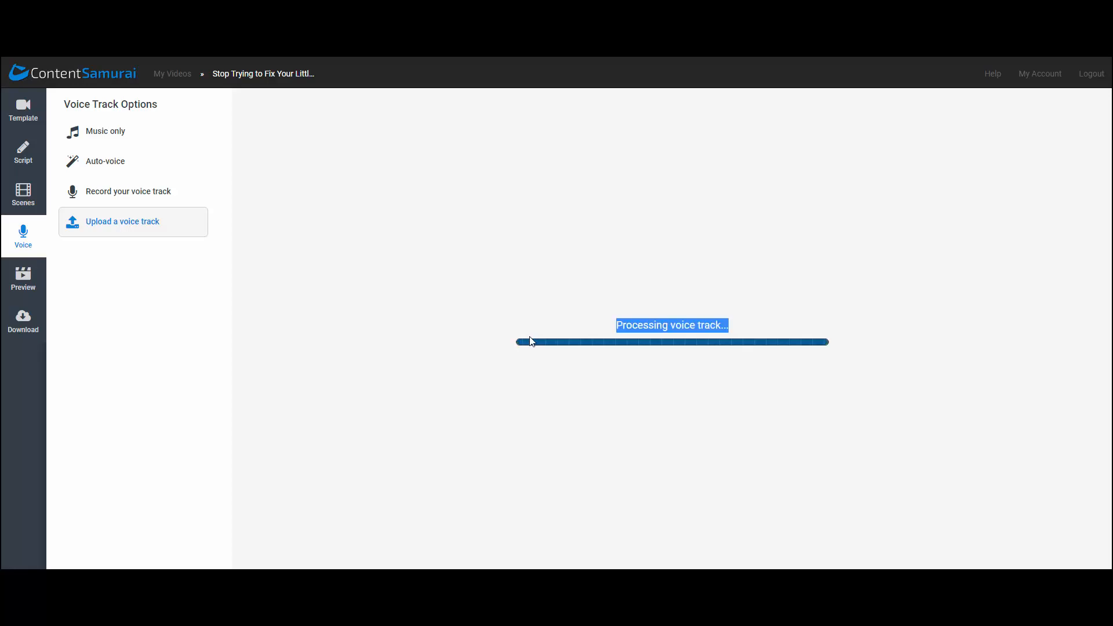
pyautogui.click(568, 305)
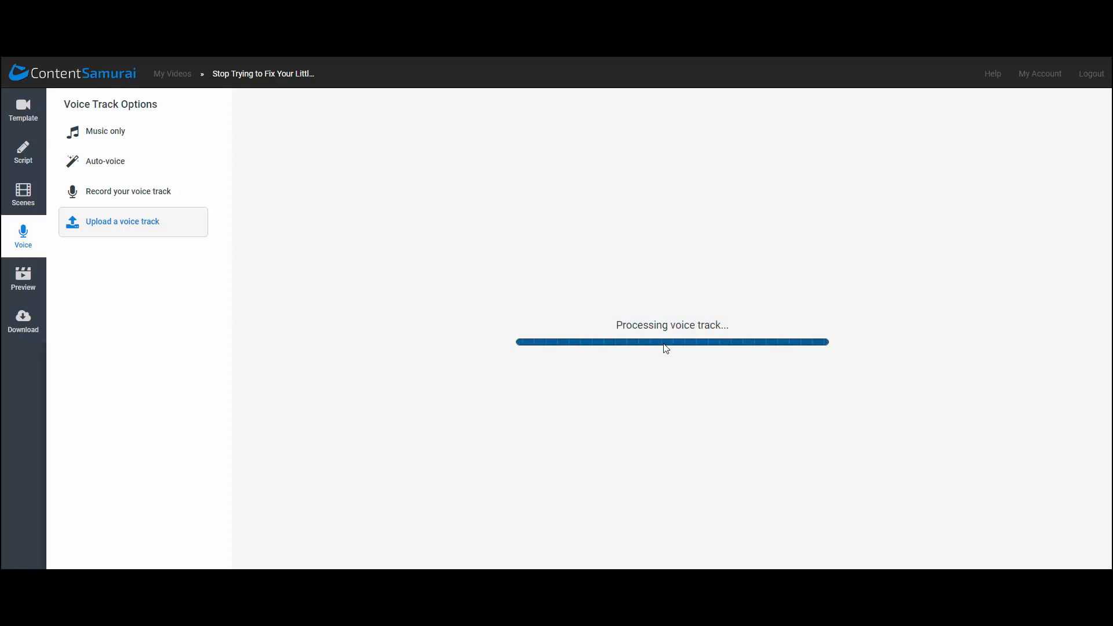
pyautogui.doubleClick(667, 328)
pyautogui.click(635, 328)
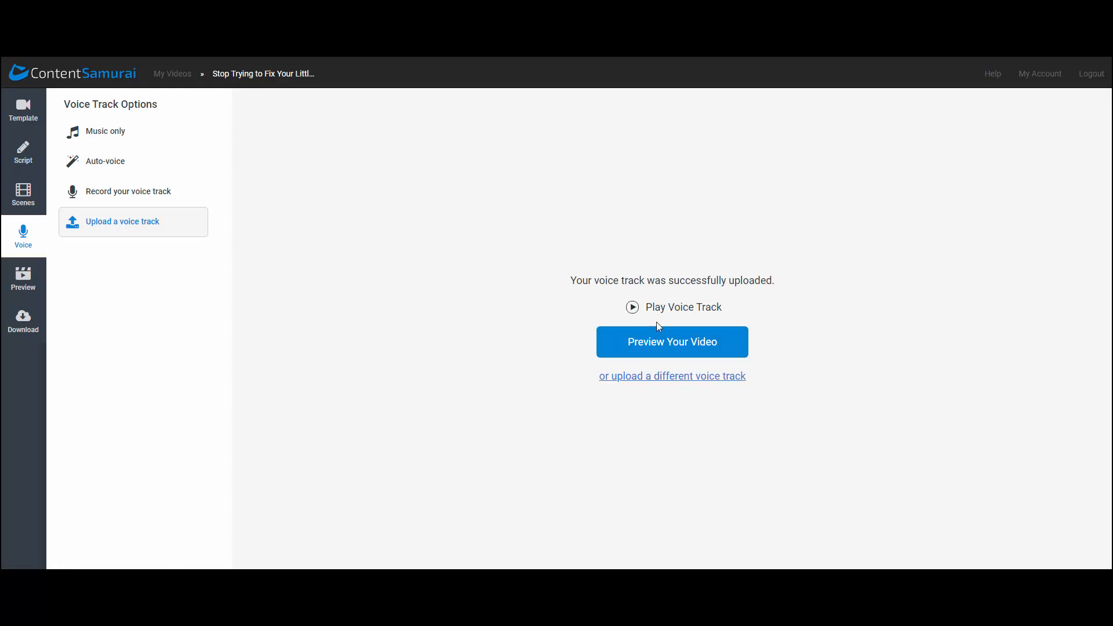
# Generate the video preview with the uploaded voice track
pyautogui.click(649, 347)
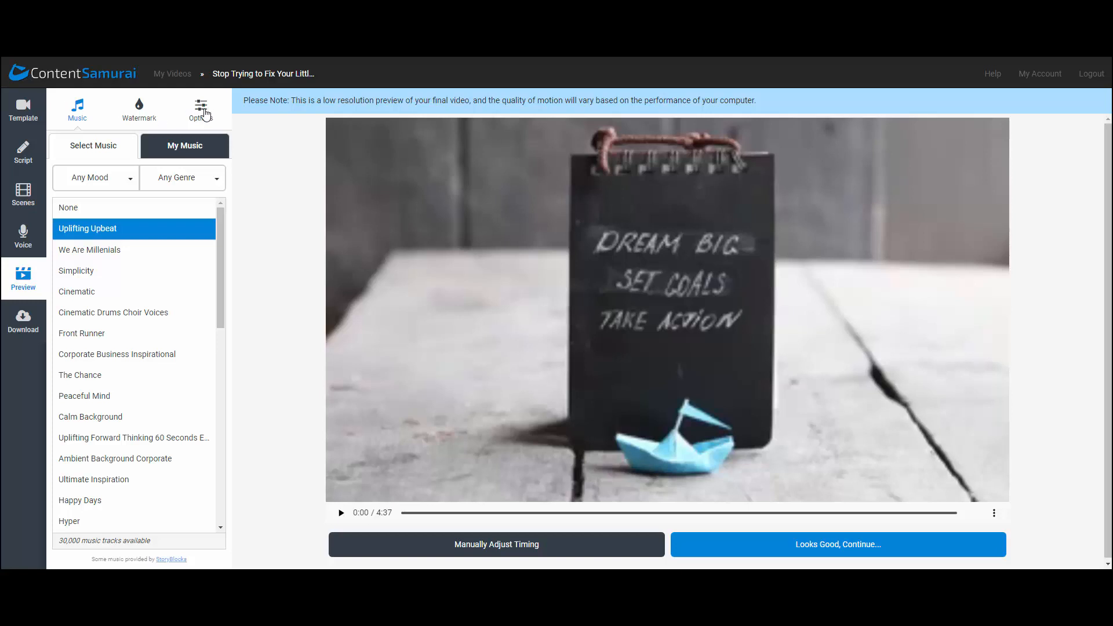
# Set the music volume of the video preview to 4%
pyautogui.click(202, 113)
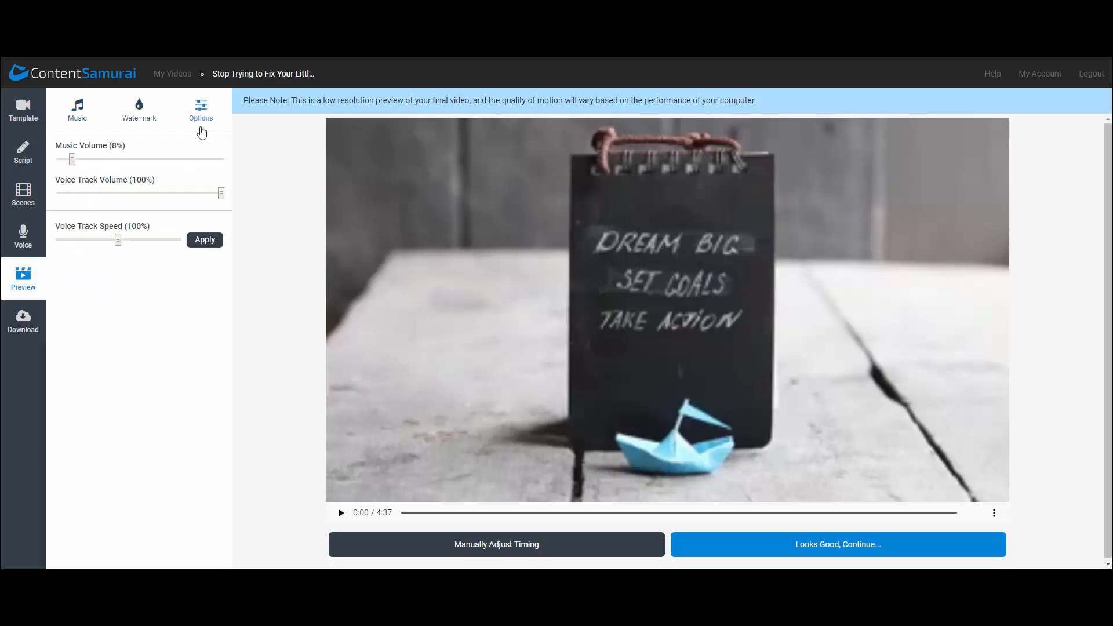
pyautogui.click(65, 160)
# Switch to the Windows sound settings and open the Sound Control Panel with the playback devices
pyautogui.click(1004, 580)
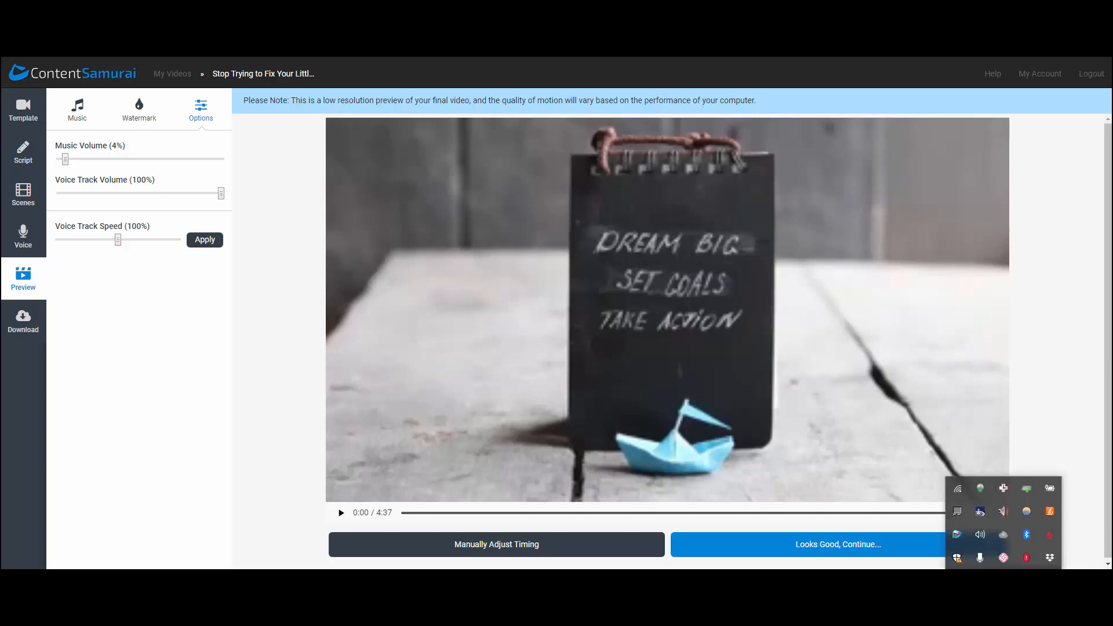
pyautogui.rightClick(980, 534)
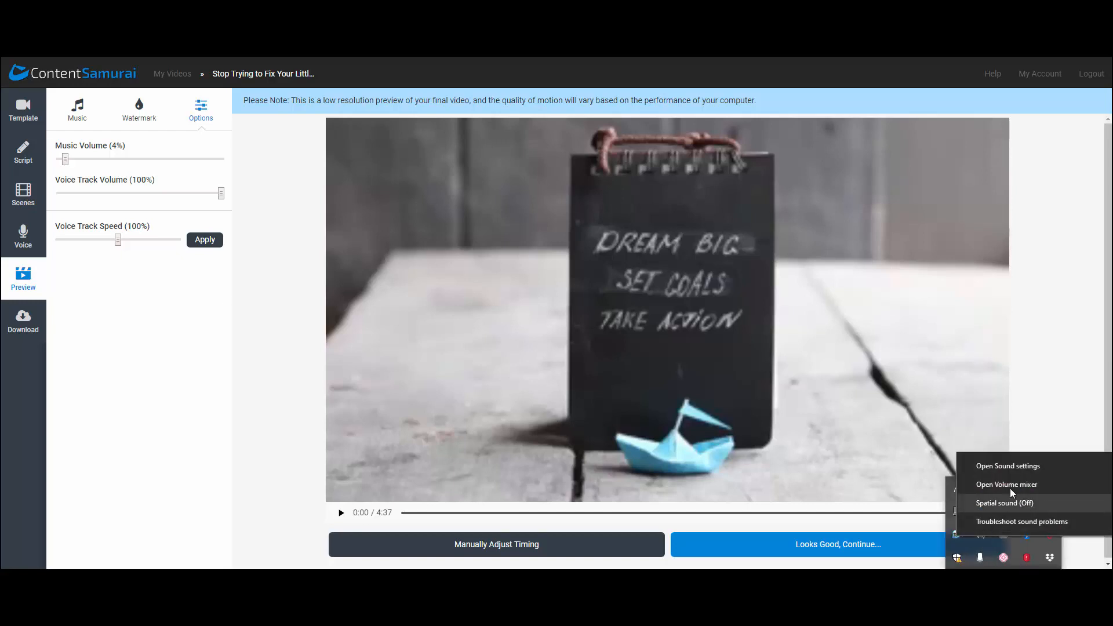
pyautogui.click(1006, 469)
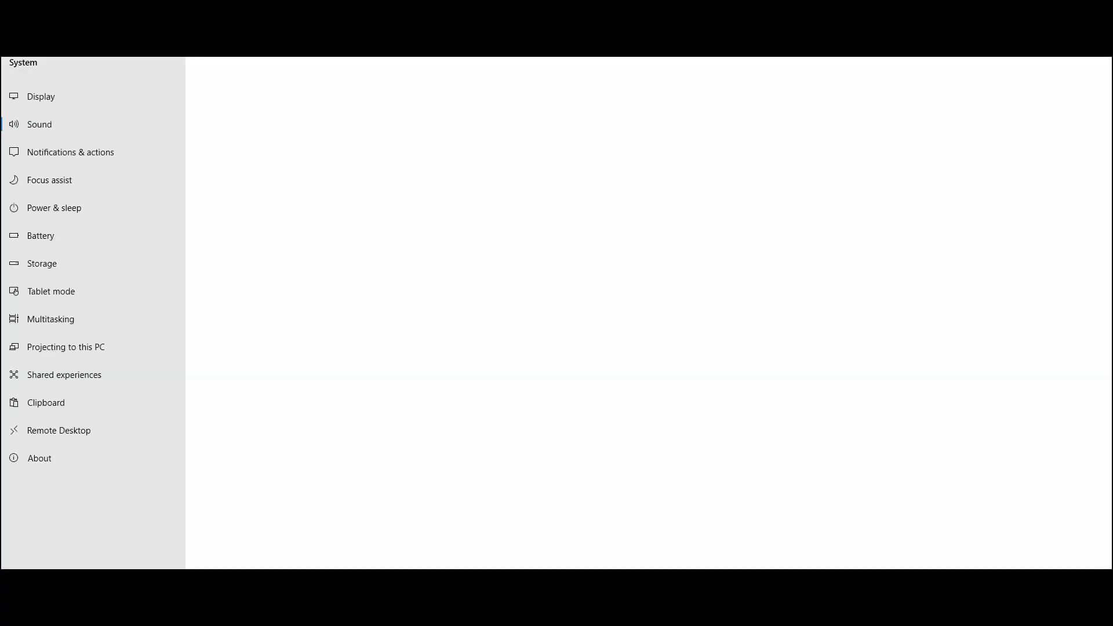
pyautogui.moveTo(576, 57); pyautogui.dragTo(498, 102)
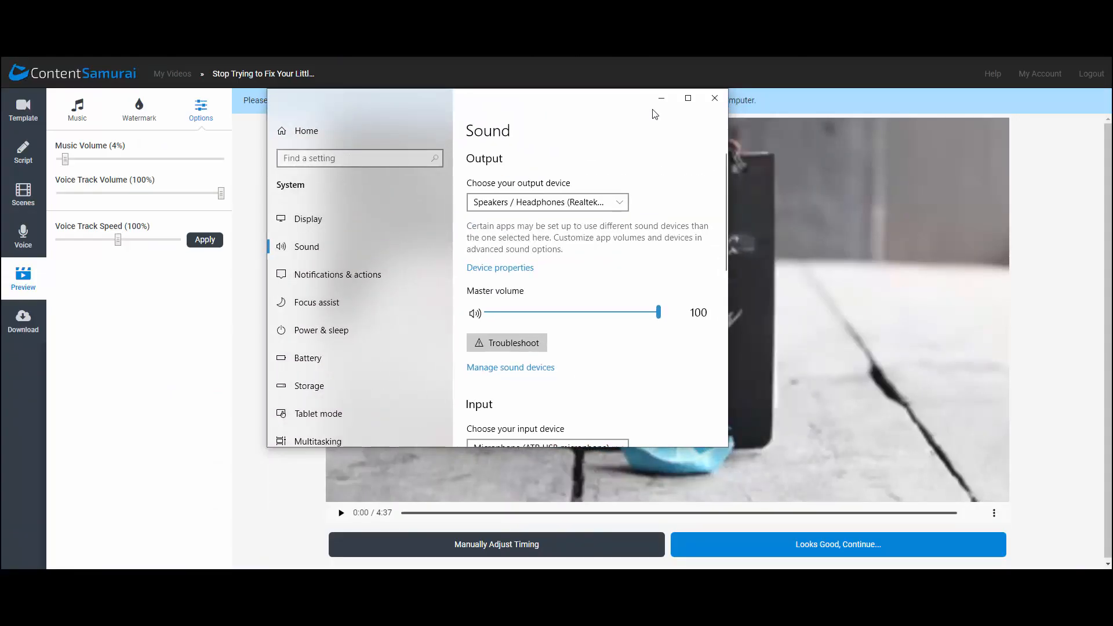
pyautogui.moveTo(611, 106); pyautogui.dragTo(609, 86)
pyautogui.click(683, 83)
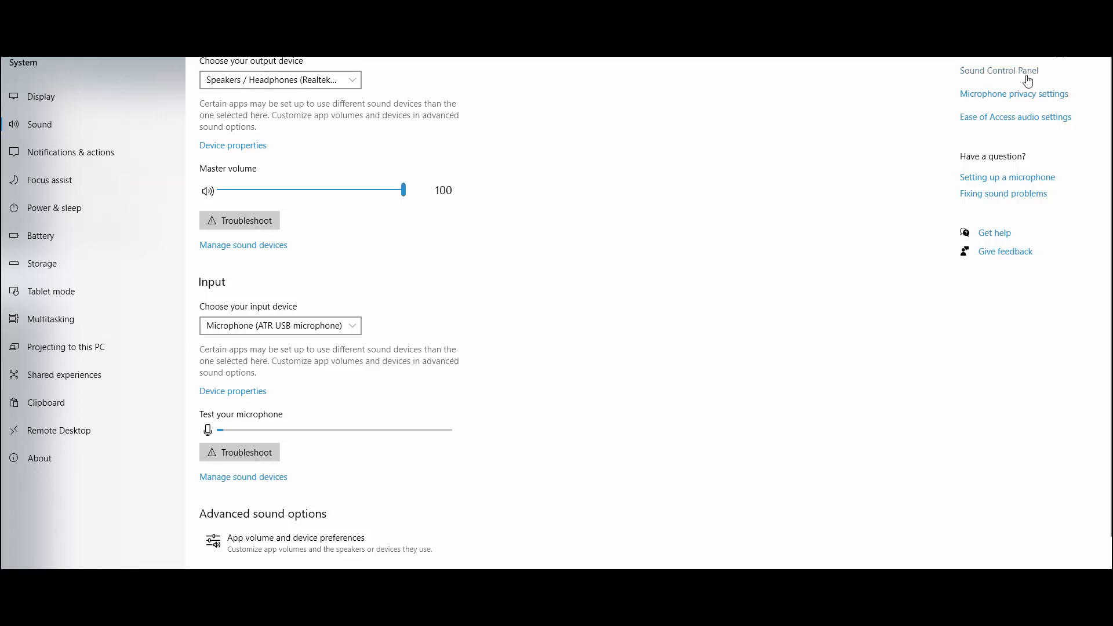
pyautogui.click(995, 73)
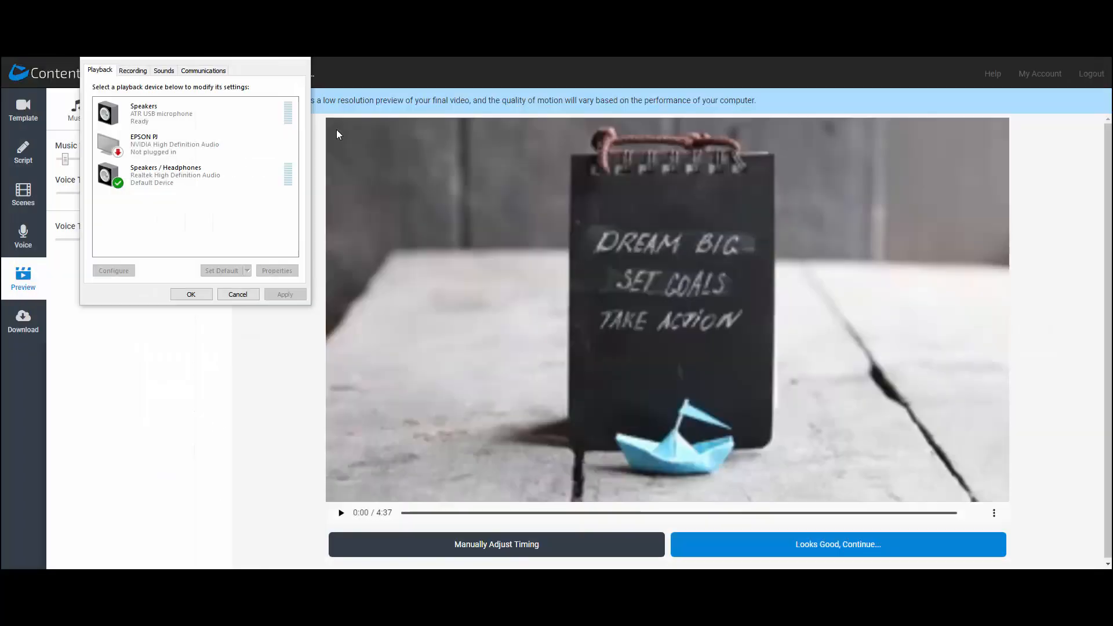
# Review the Loudness Equalization enhancement in the properties of the Speakers / Headphones playback device and close the properties
pyautogui.click(194, 176)
pyautogui.doubleClick(194, 175)
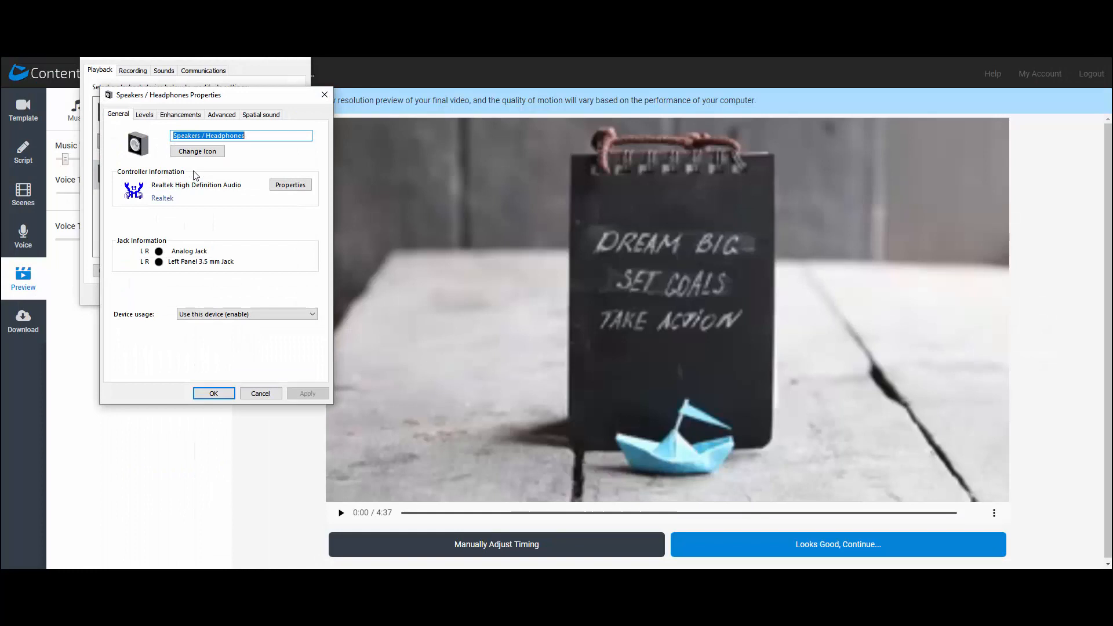
pyautogui.click(180, 115)
pyautogui.scroll(-1, 196, 194)
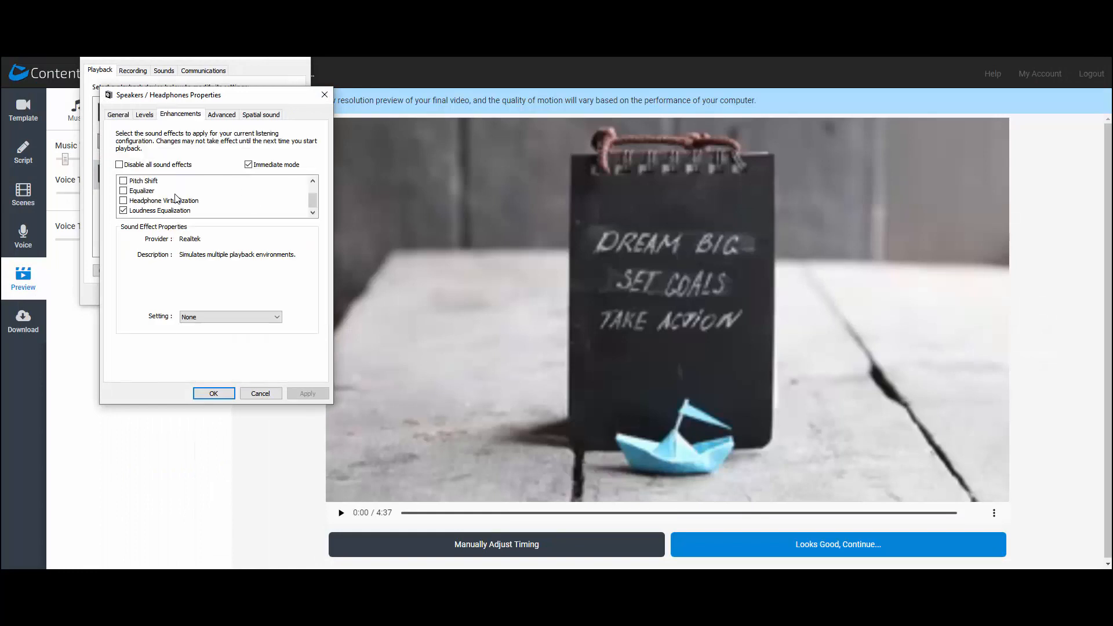
pyautogui.click(124, 211)
pyautogui.click(222, 396)
pyautogui.press('Return')
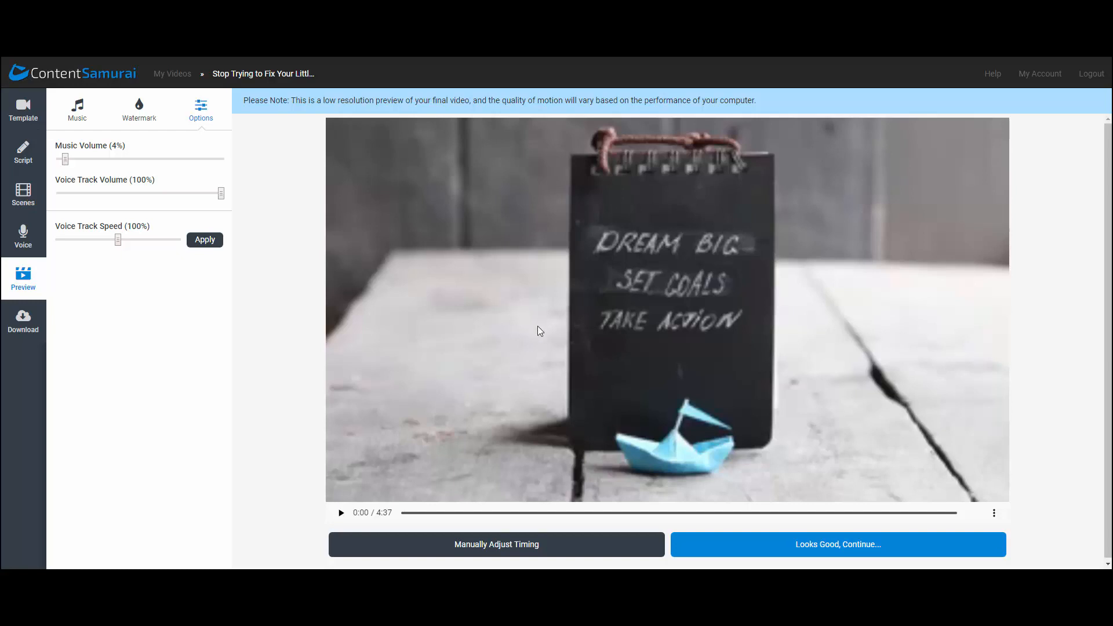
# Play the opening seconds of the video preview to hear the sound balance, and rewind it to the start
pyautogui.click(472, 579)
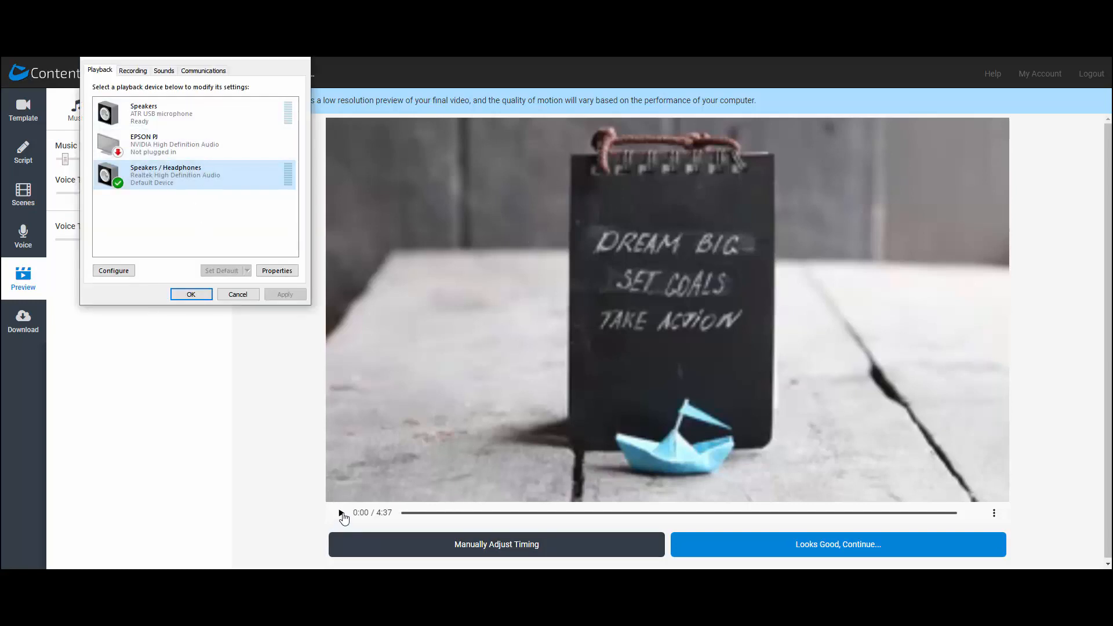
pyautogui.click(342, 514)
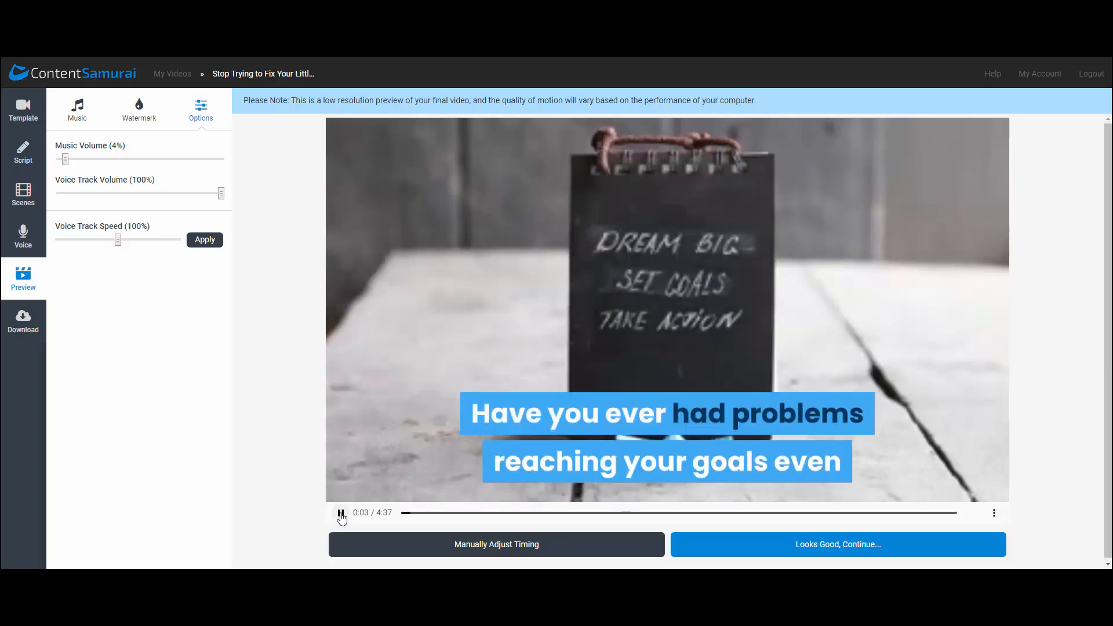
pyautogui.click(342, 515)
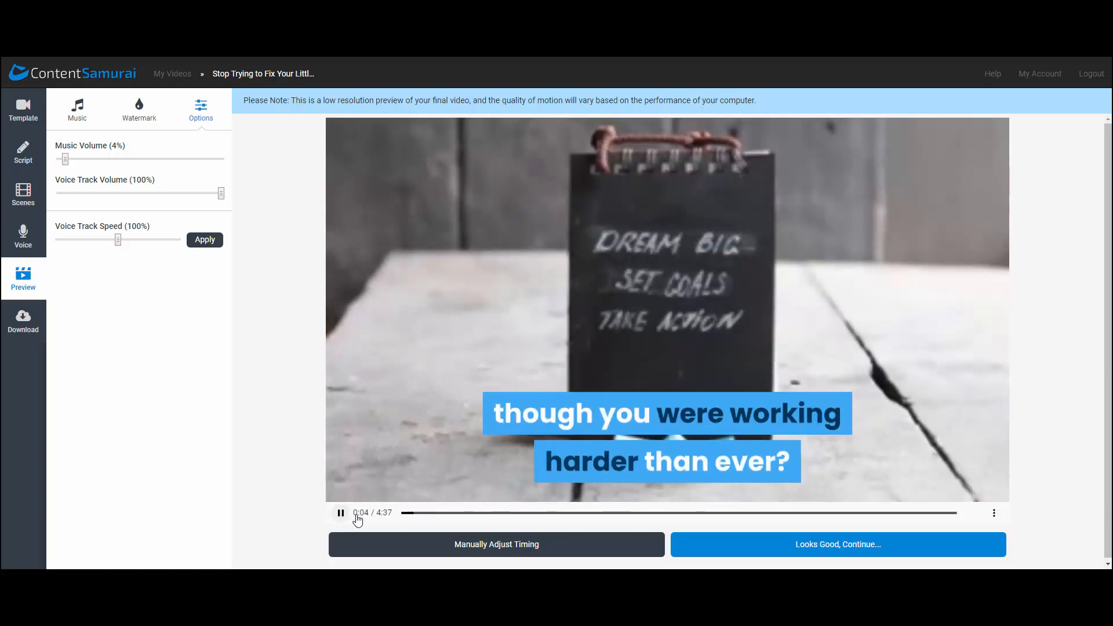
pyautogui.click(405, 513)
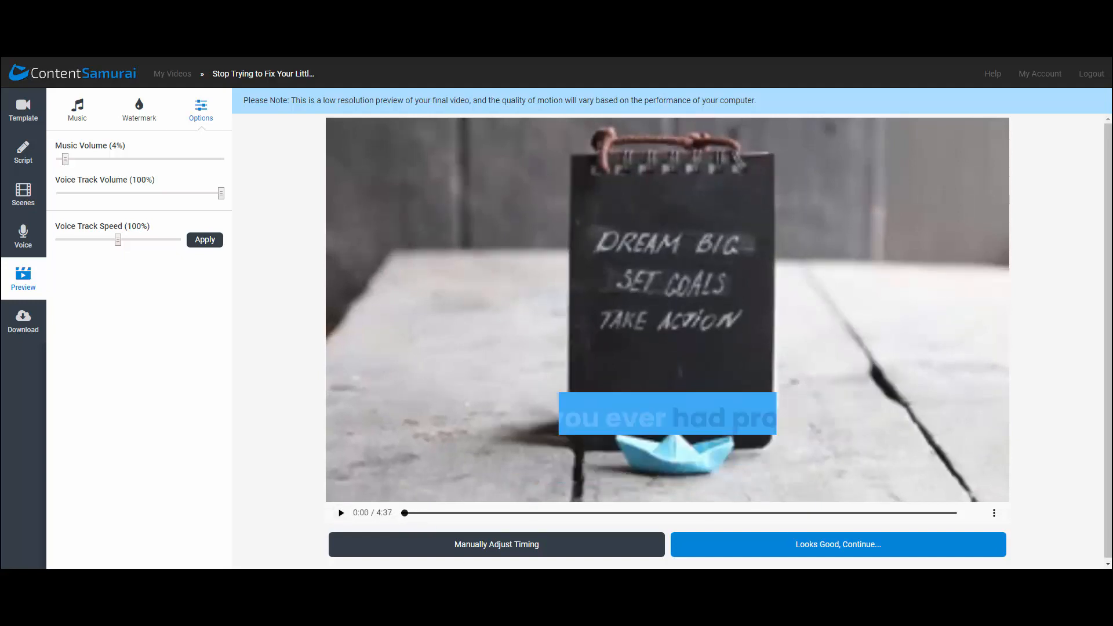
# Turn off Loudness Equalization for the Speakers / Headphones device and replay the opening seconds of the video preview
pyautogui.doubleClick(164, 182)
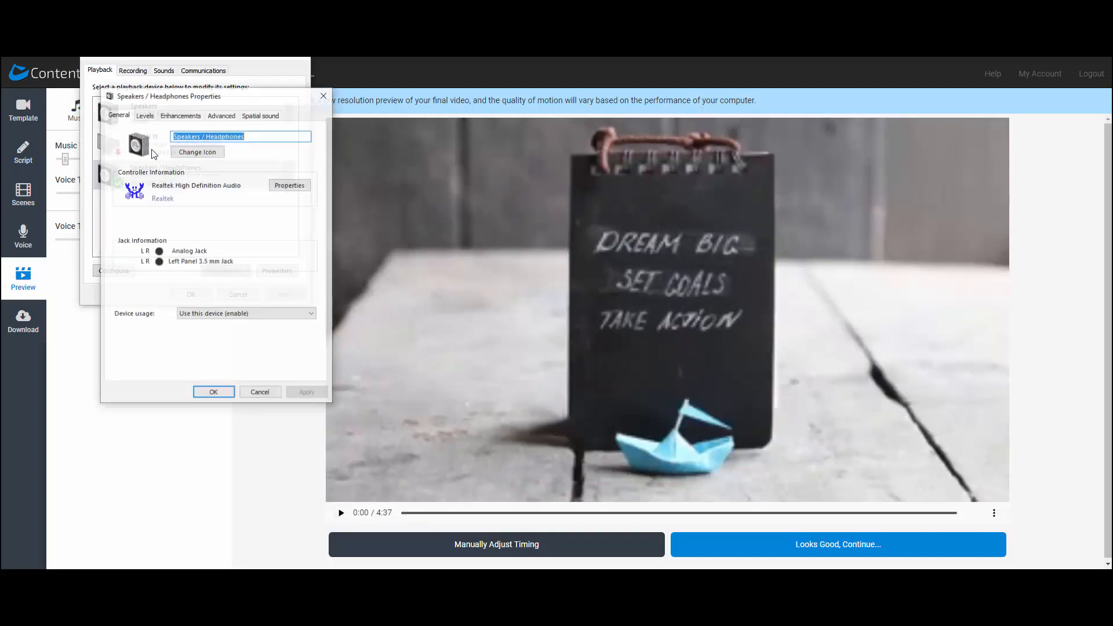
pyautogui.click(151, 115)
pyautogui.click(189, 115)
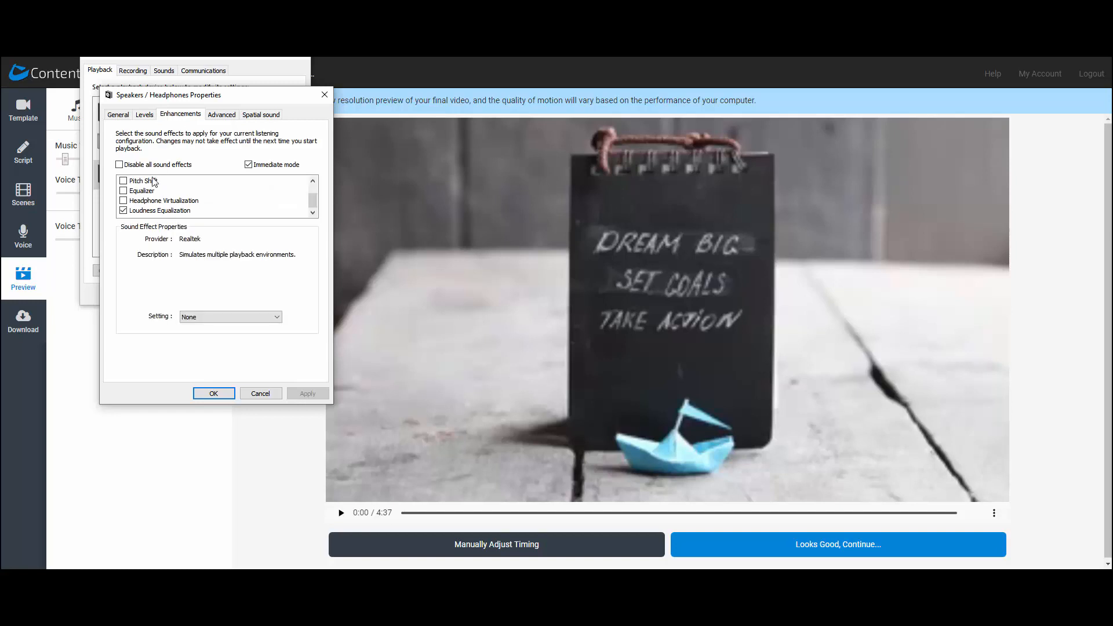
pyautogui.click(122, 210)
pyautogui.click(221, 393)
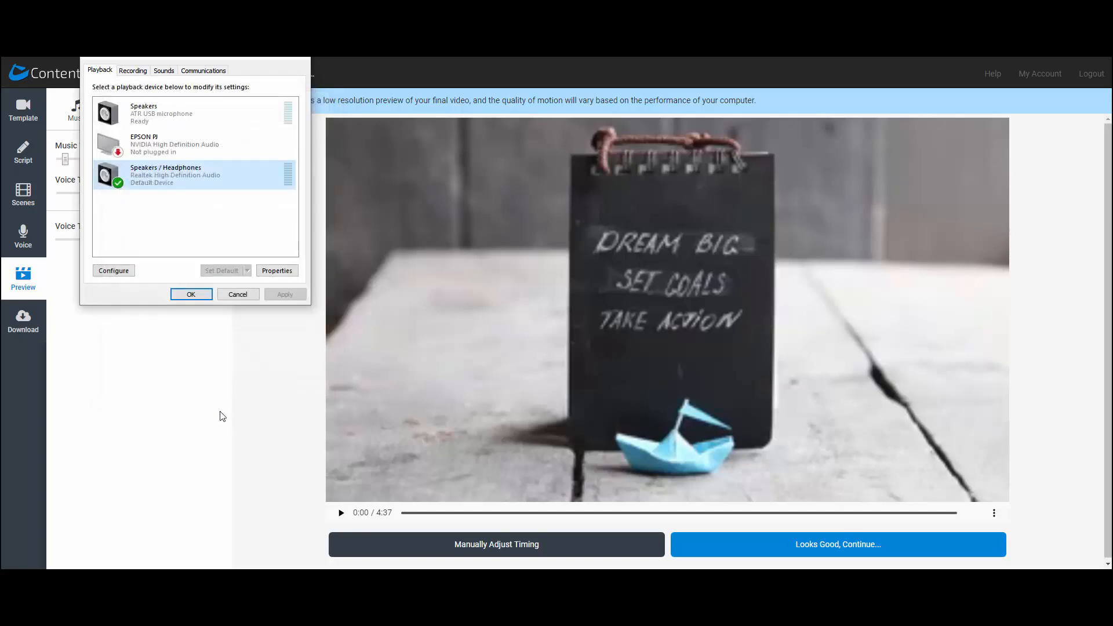
pyautogui.press('Return')
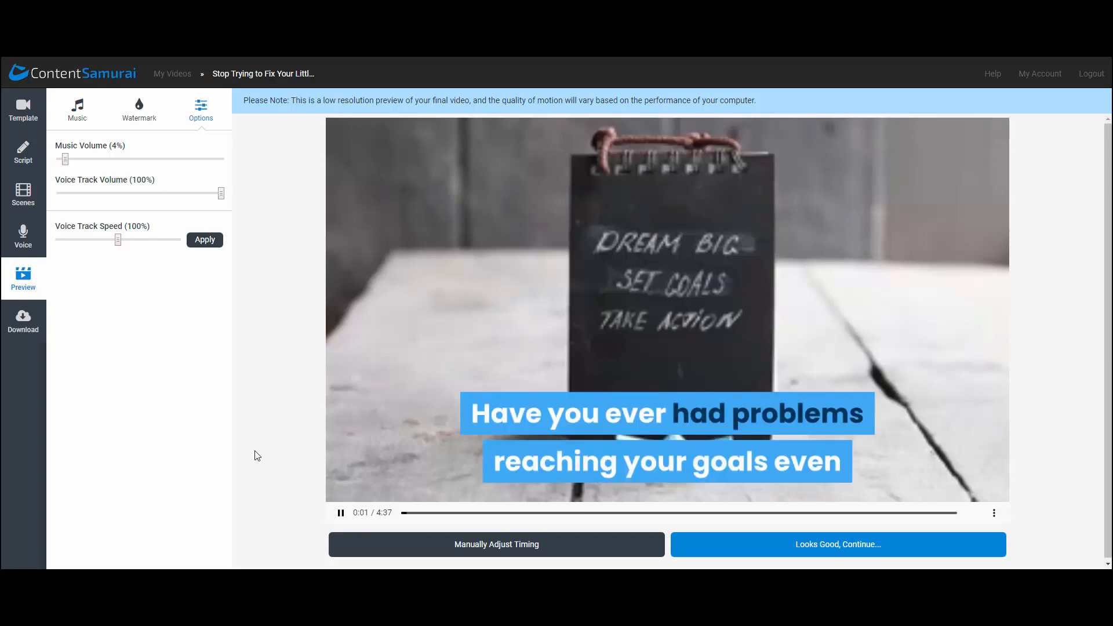
pyautogui.click(341, 514)
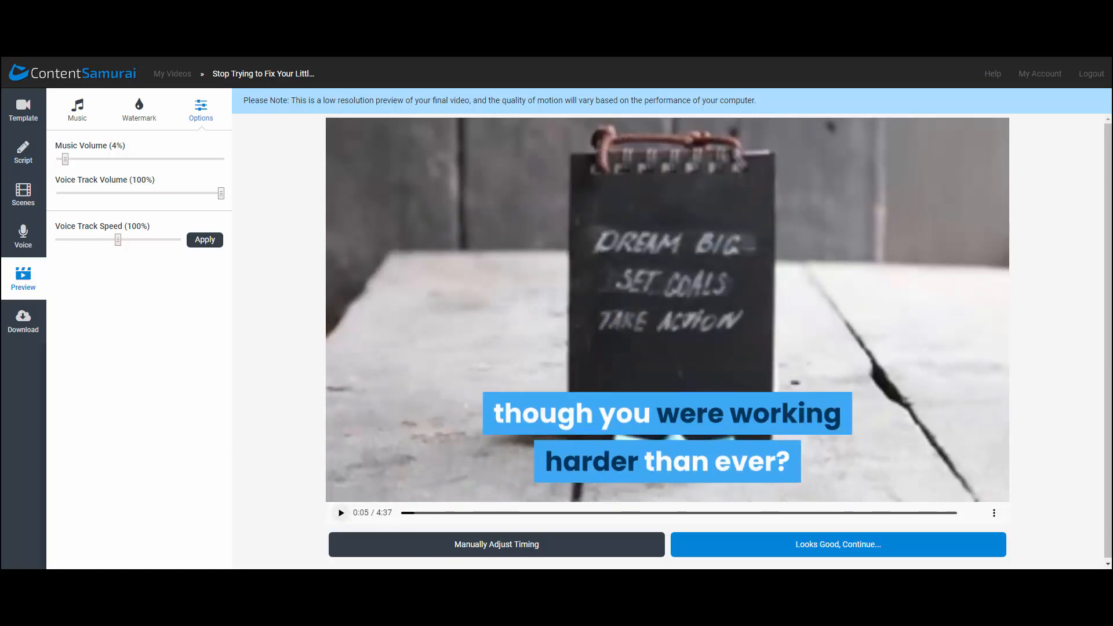
# Turn Loudness Equalization back on for the Speakers / Headphones device and close the sound device window
pyautogui.hotkey('alt', 'Tab')
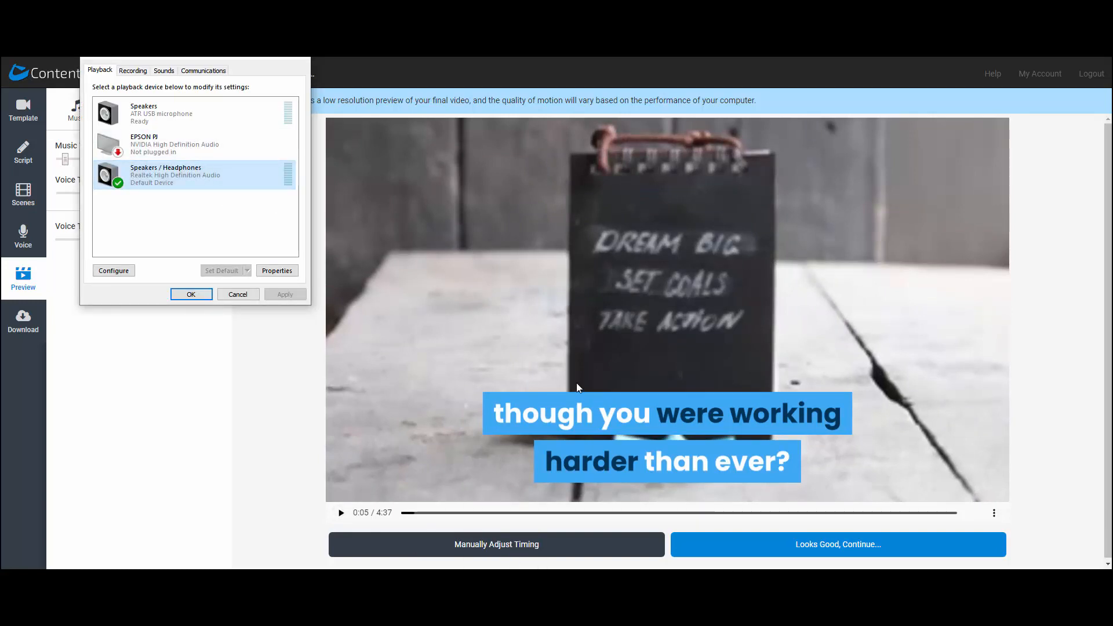
pyautogui.doubleClick(234, 185)
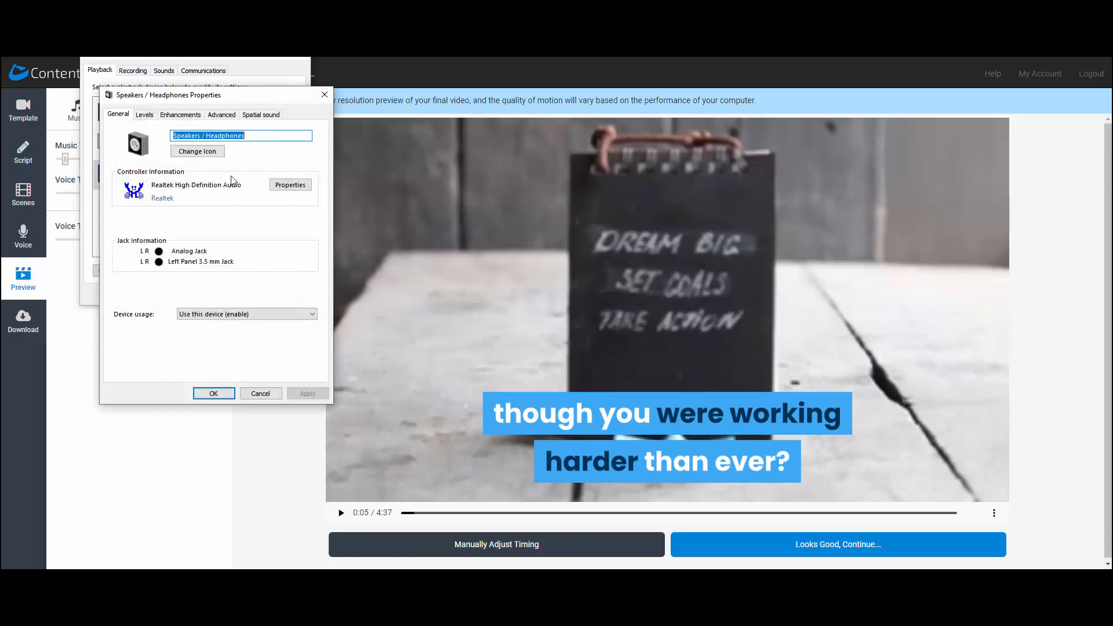
pyautogui.click(185, 116)
pyautogui.scroll(-1, 153, 199)
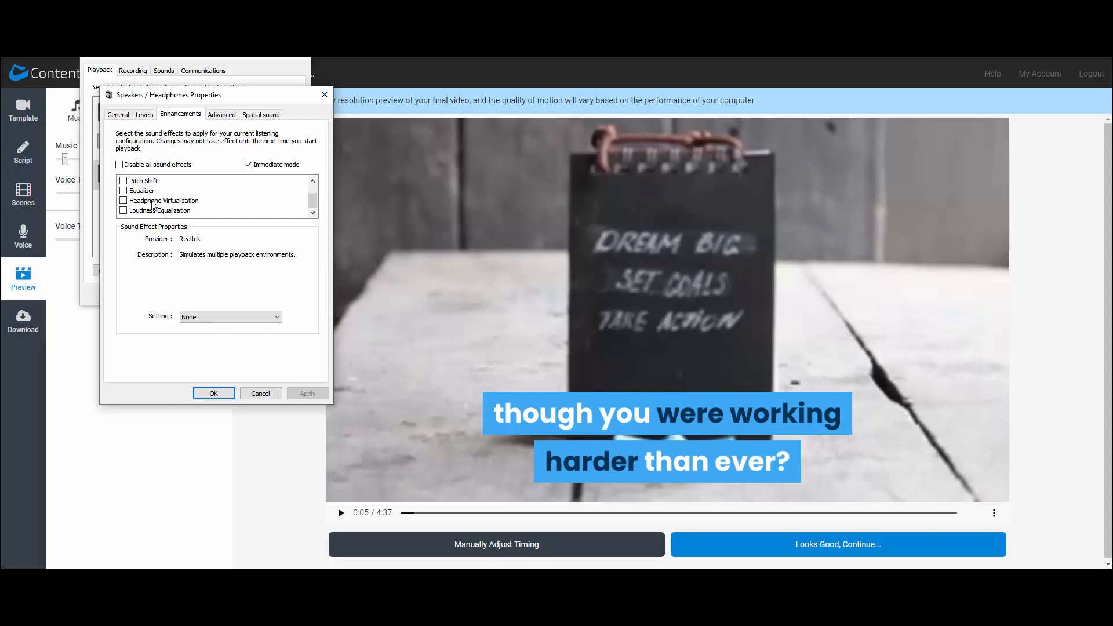
pyautogui.click(125, 212)
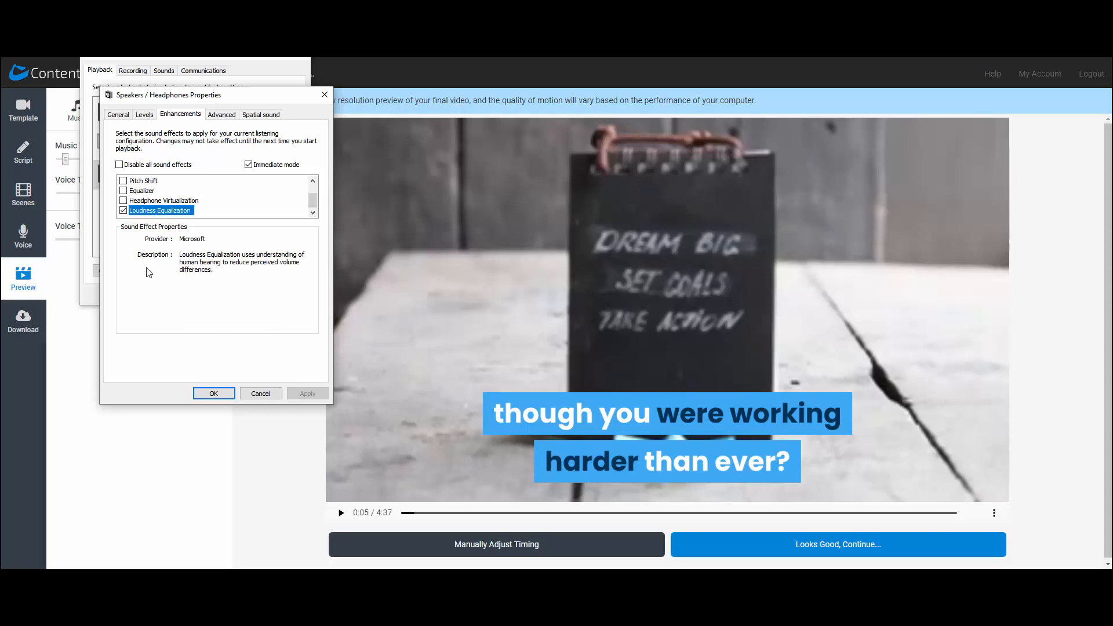
pyautogui.click(214, 394)
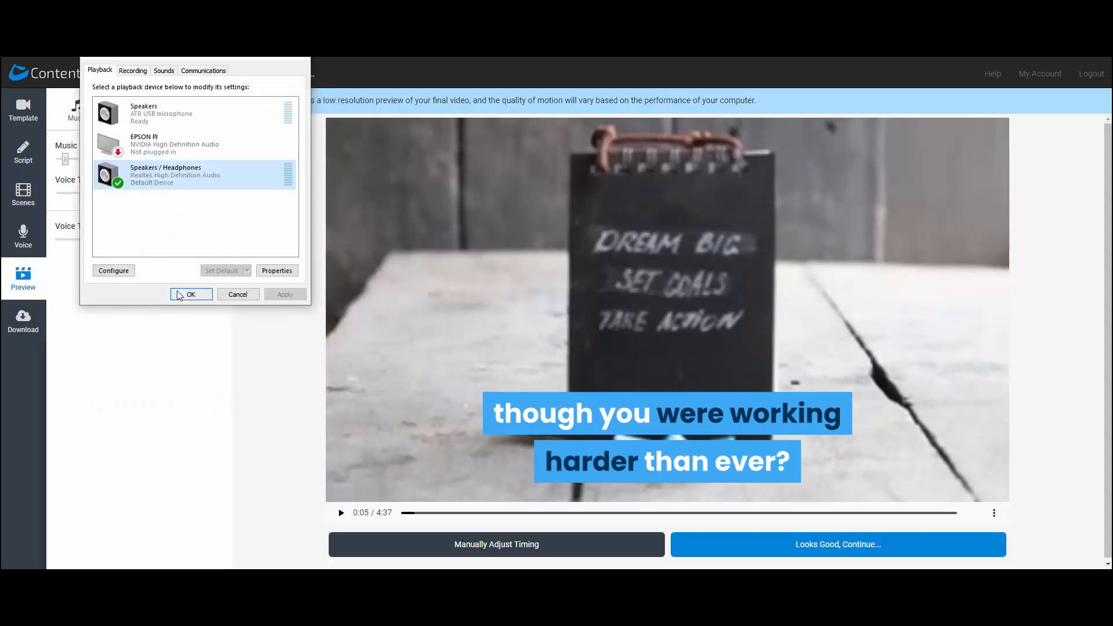
pyautogui.click(189, 295)
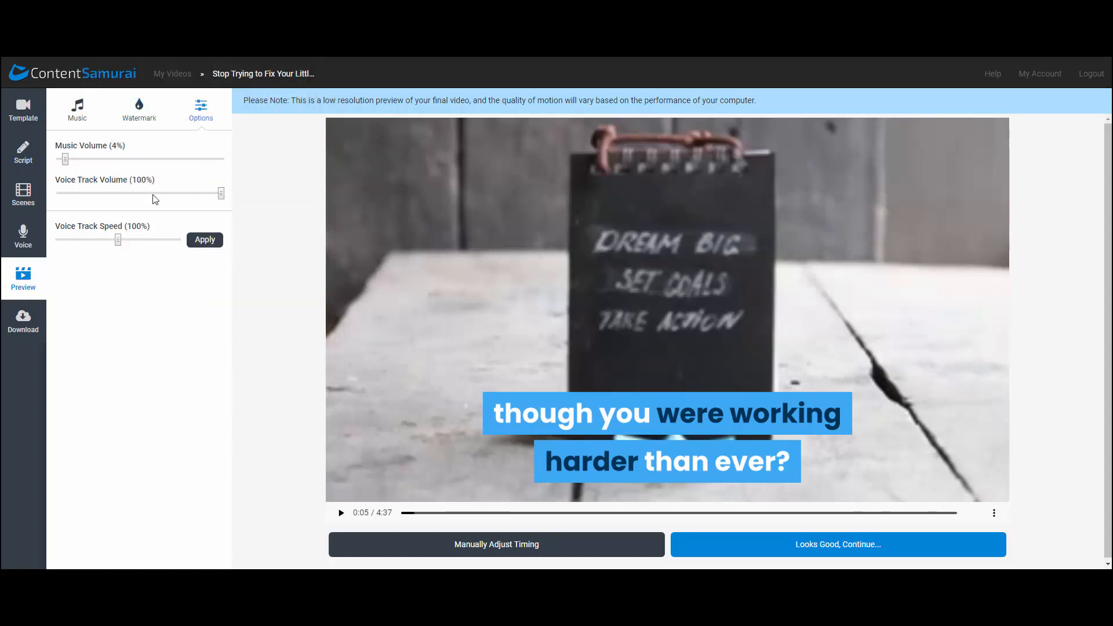
# Filter the background music by the Inspiring mood and choose the track "Special"
pyautogui.click(75, 111)
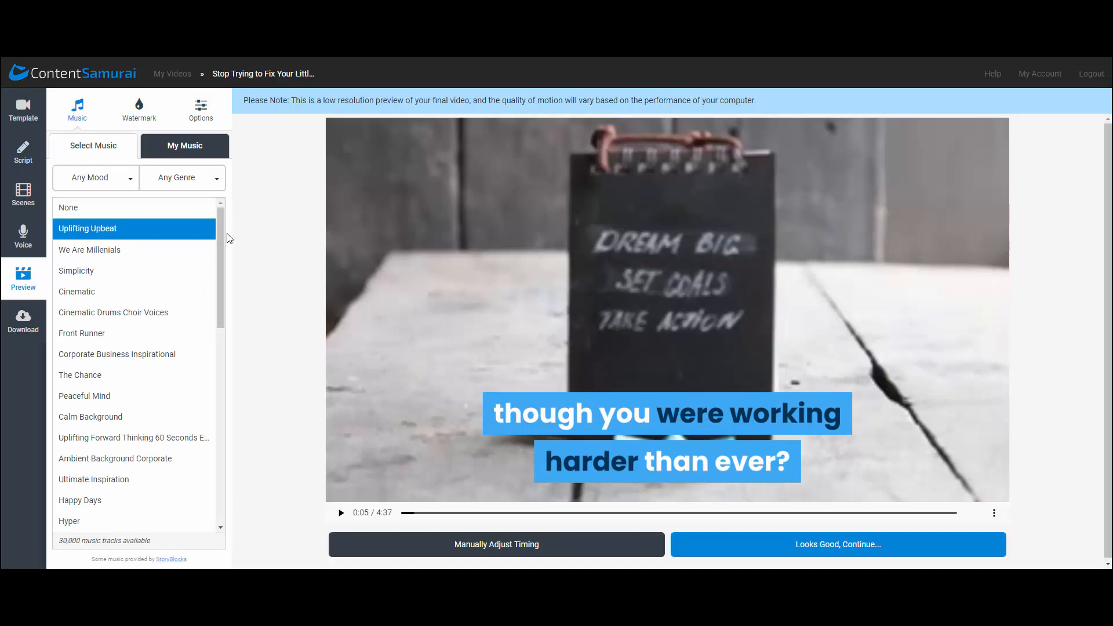
pyautogui.moveTo(220, 239); pyautogui.dragTo(218, 471)
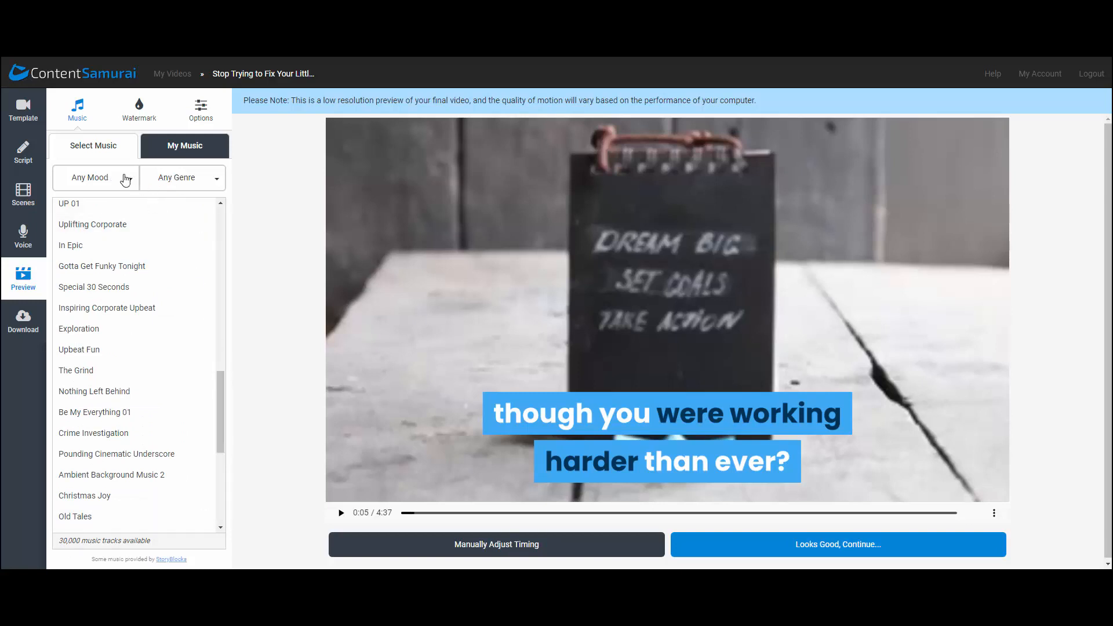
pyautogui.click(125, 181)
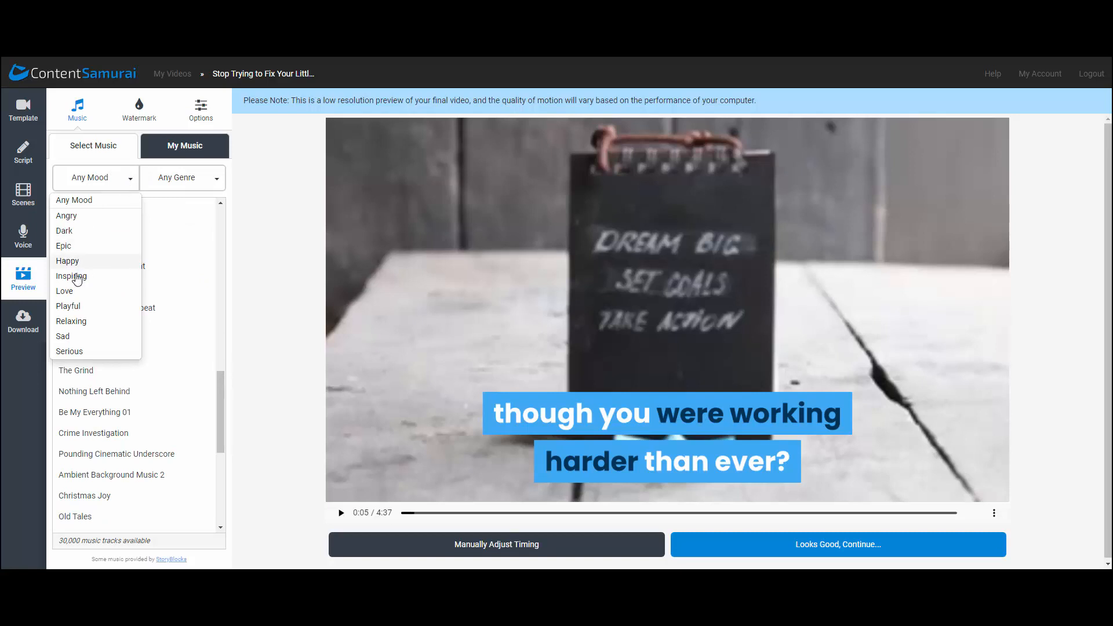
pyautogui.click(78, 277)
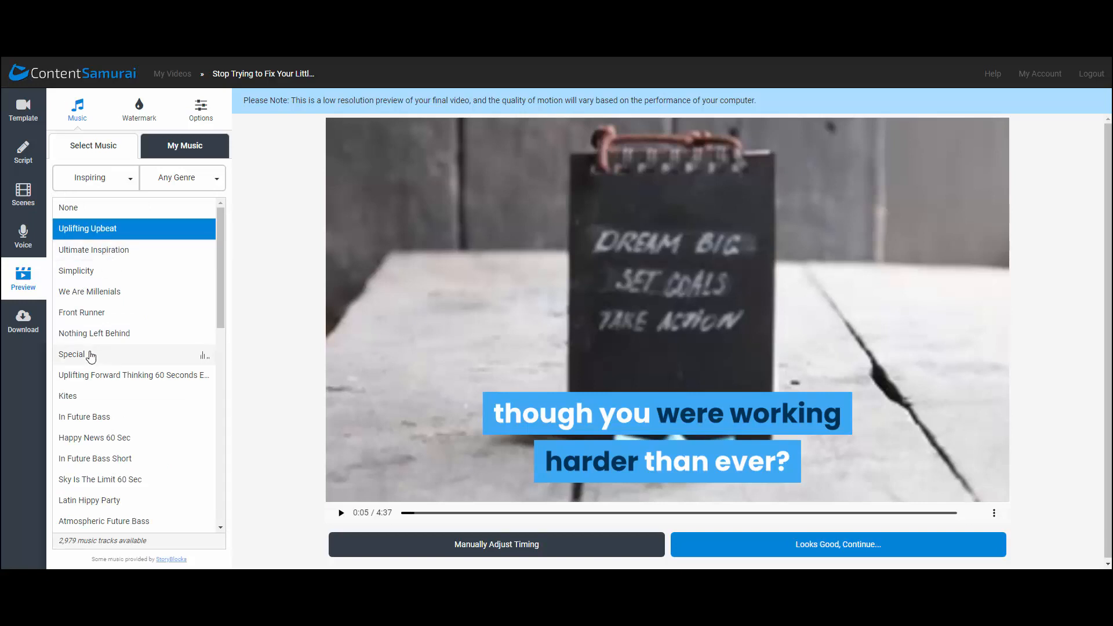
pyautogui.click(91, 355)
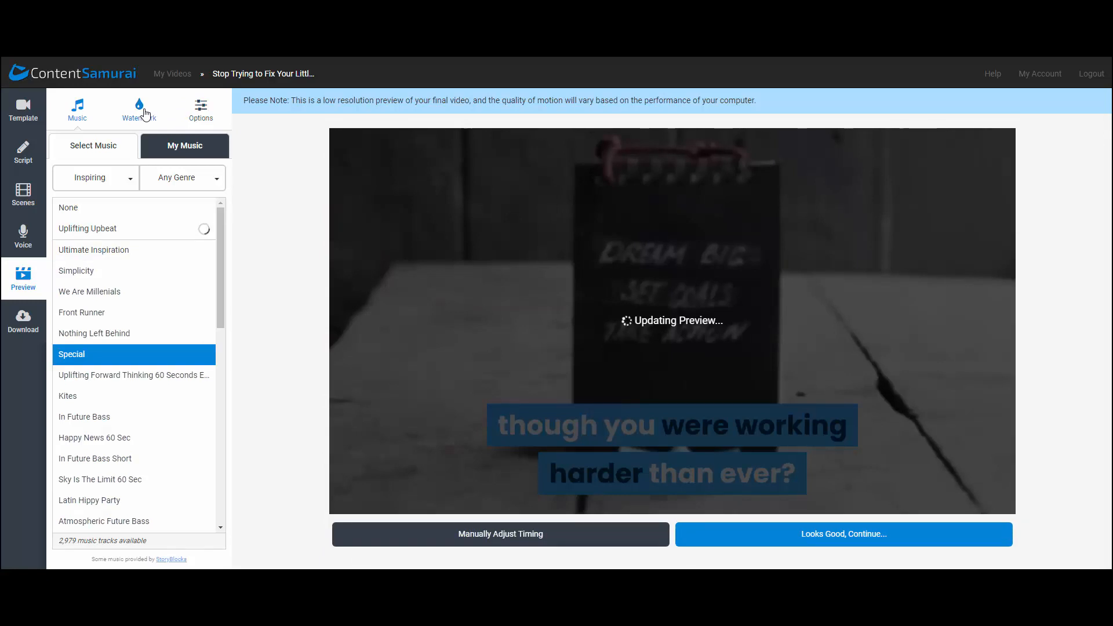
# Apply the CS watermark to the video and look over the other watermark choices
pyautogui.click(138, 117)
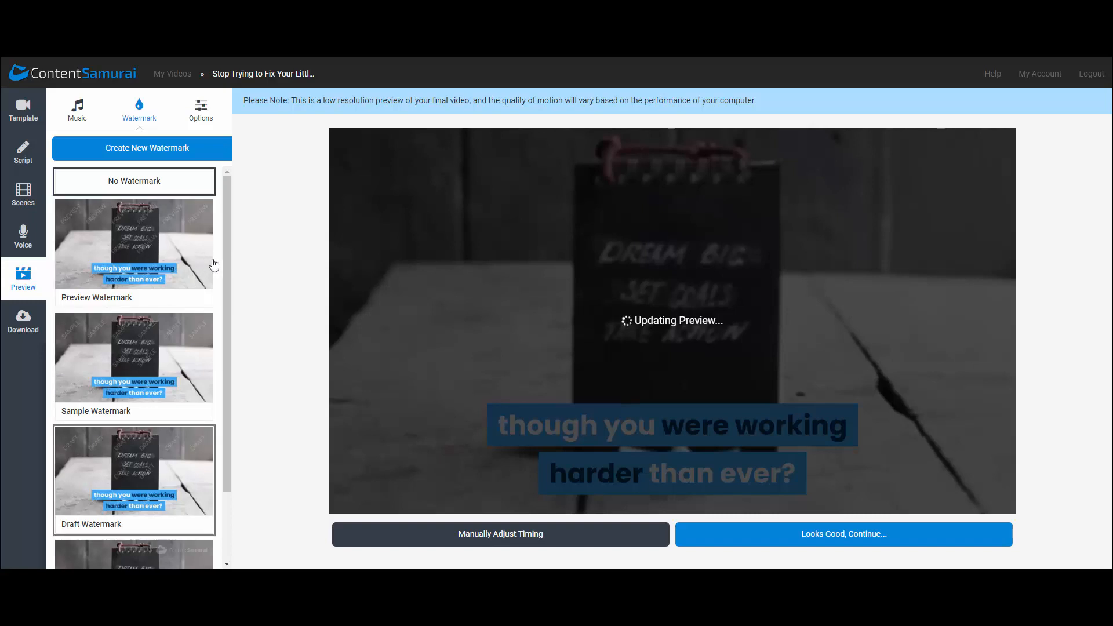
pyautogui.moveTo(227, 257); pyautogui.dragTo(228, 401)
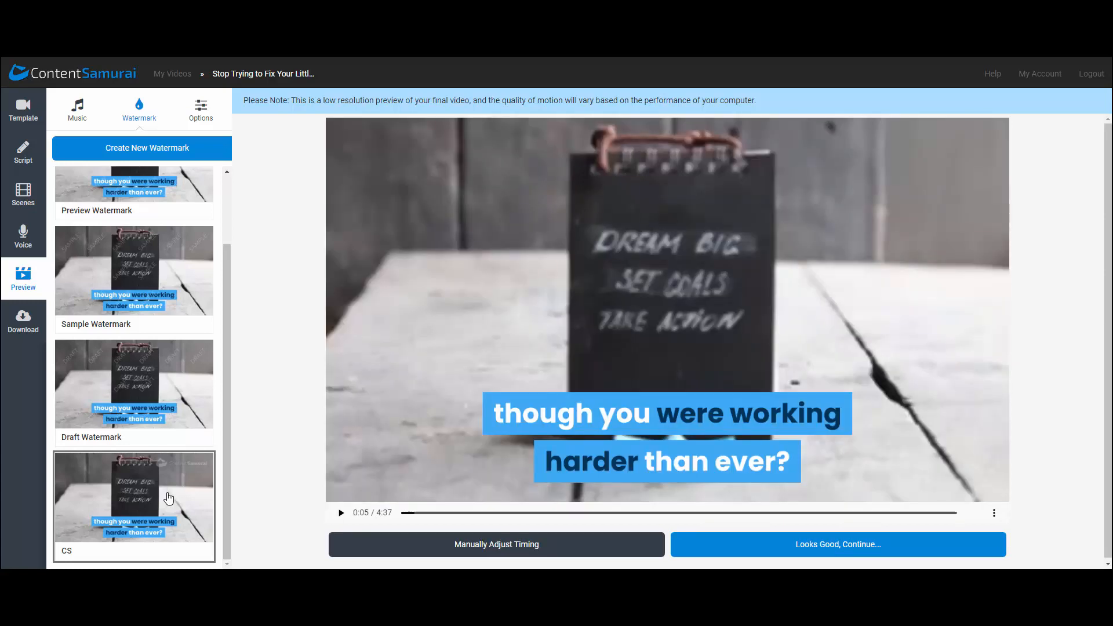
pyautogui.click(168, 498)
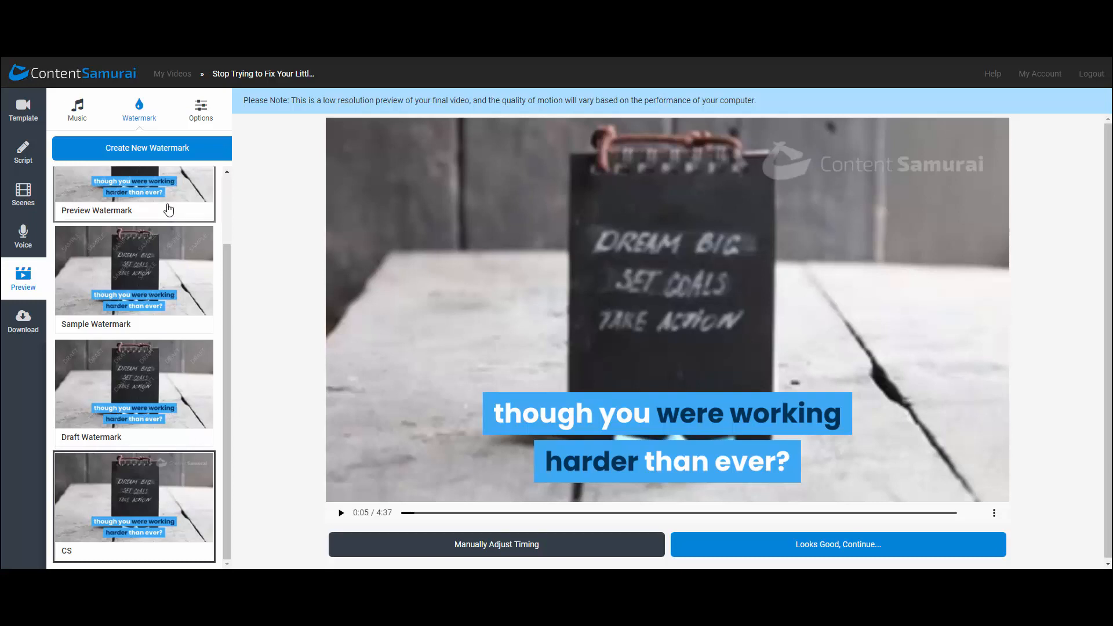
pyautogui.scroll(2, 169, 209)
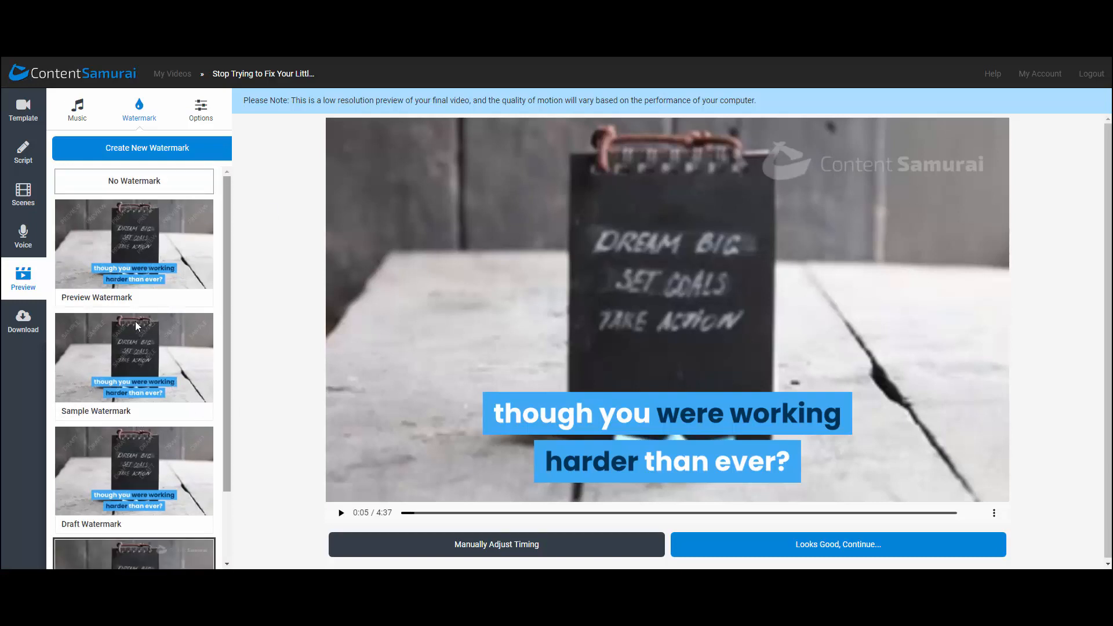
pyautogui.scroll(-2, 167, 279)
pyautogui.scroll(2, 168, 267)
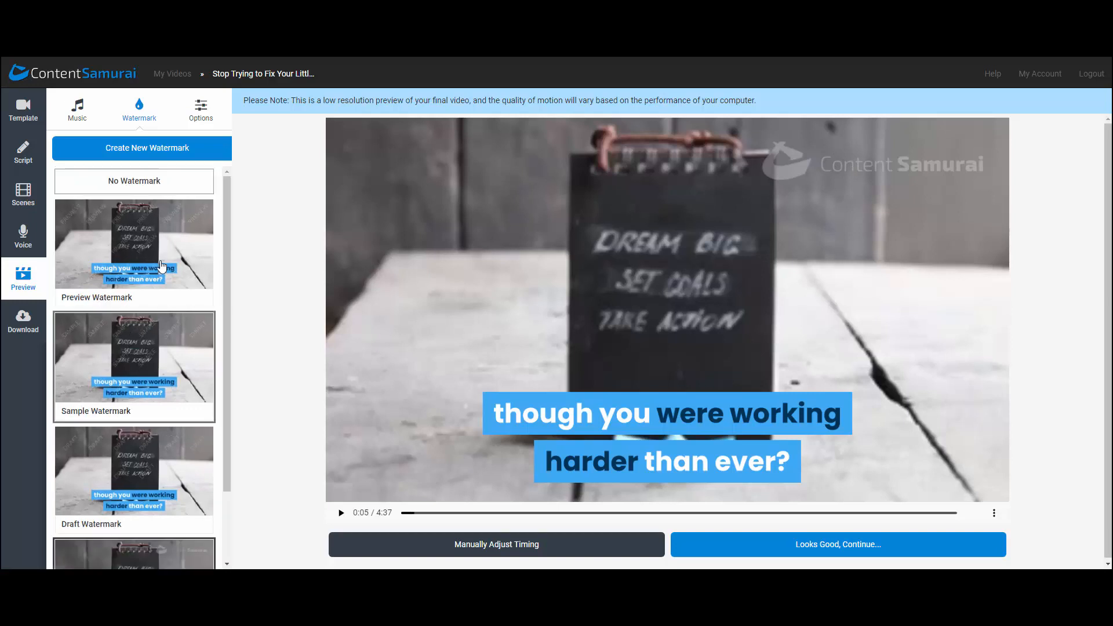
# Set the video to use no watermark
pyautogui.click(138, 190)
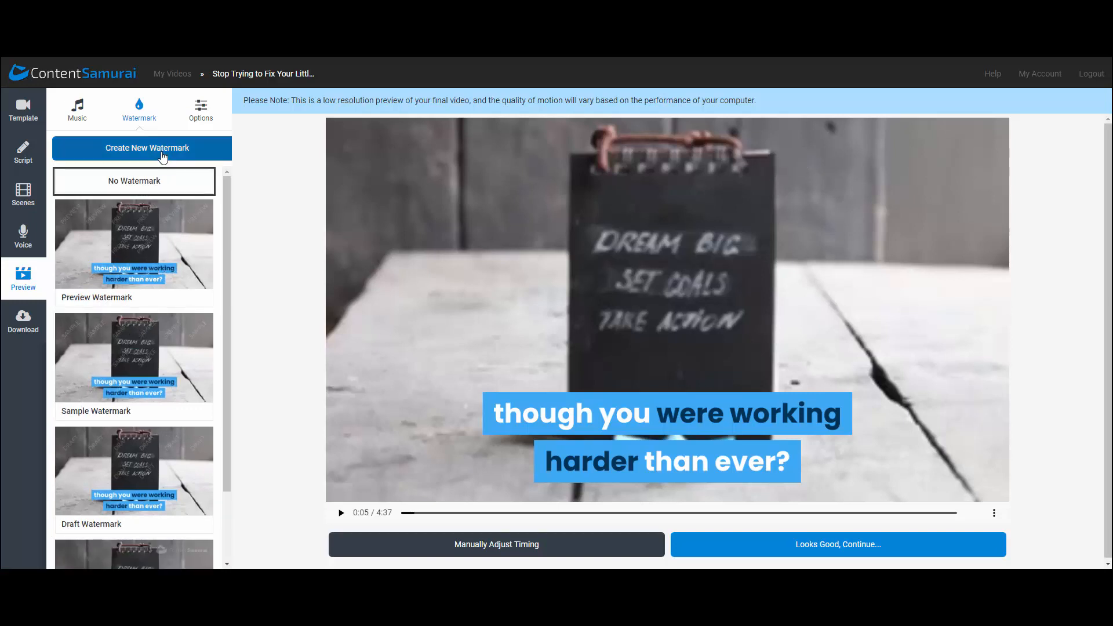
# Try out a new image watermark with reduced scale and opacity near the lower-left corner of the frame, and discard it without saving
pyautogui.click(163, 155)
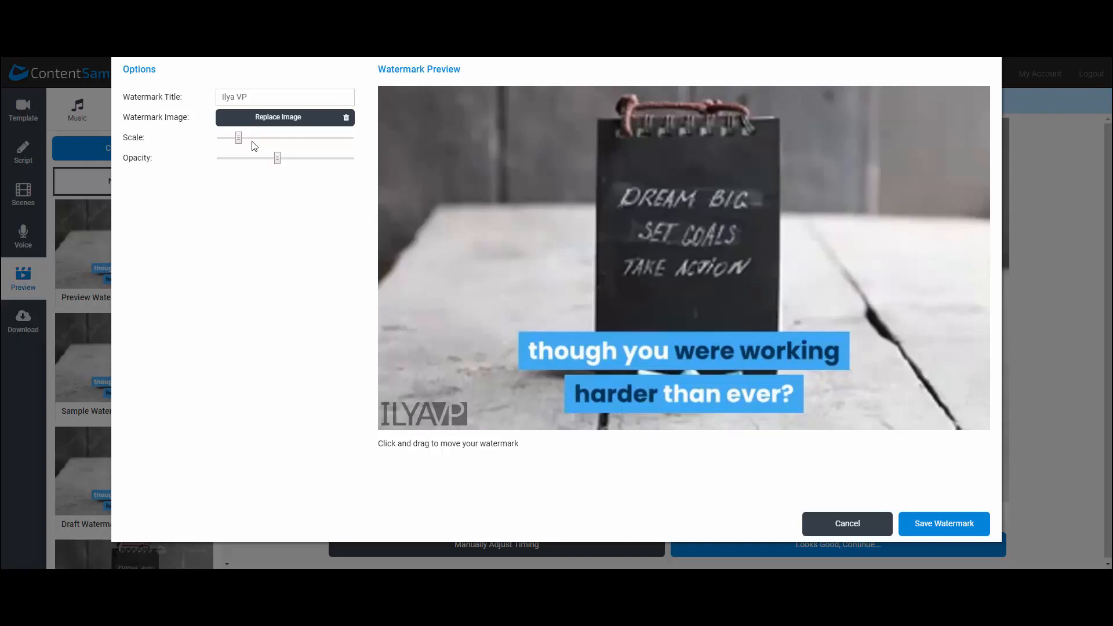
pyautogui.moveTo(239, 139); pyautogui.dragTo(232, 139)
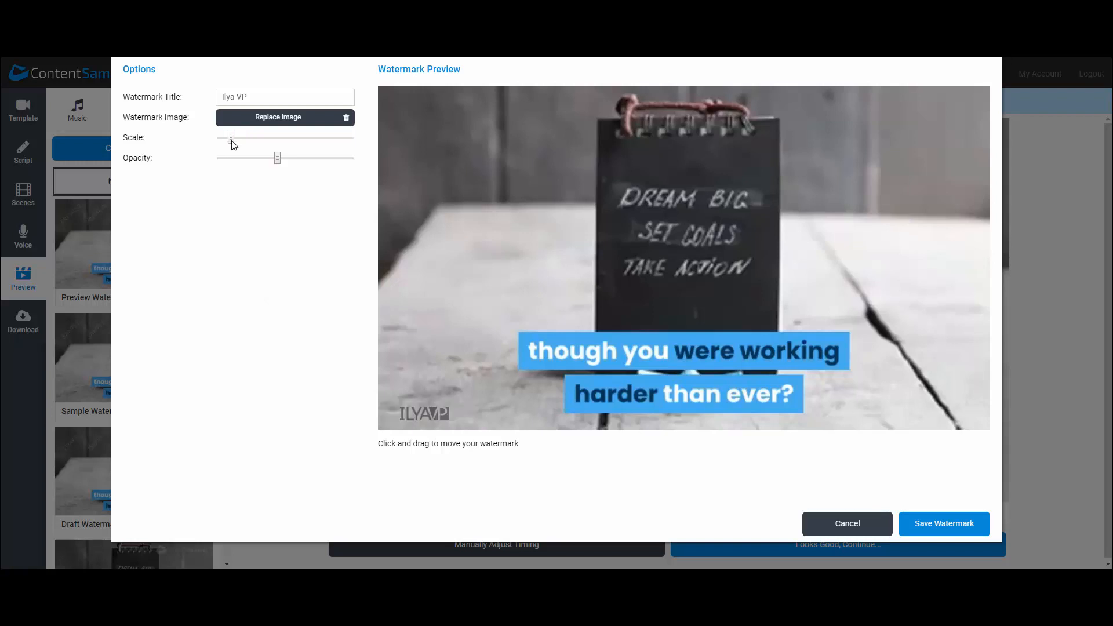
pyautogui.click(359, 162)
pyautogui.moveTo(225, 158); pyautogui.dragTo(243, 161)
pyautogui.moveTo(414, 417)
pyautogui.mouseDown()
pyautogui.moveTo(394, 423)
pyautogui.moveTo(423, 413)
pyautogui.mouseUp()
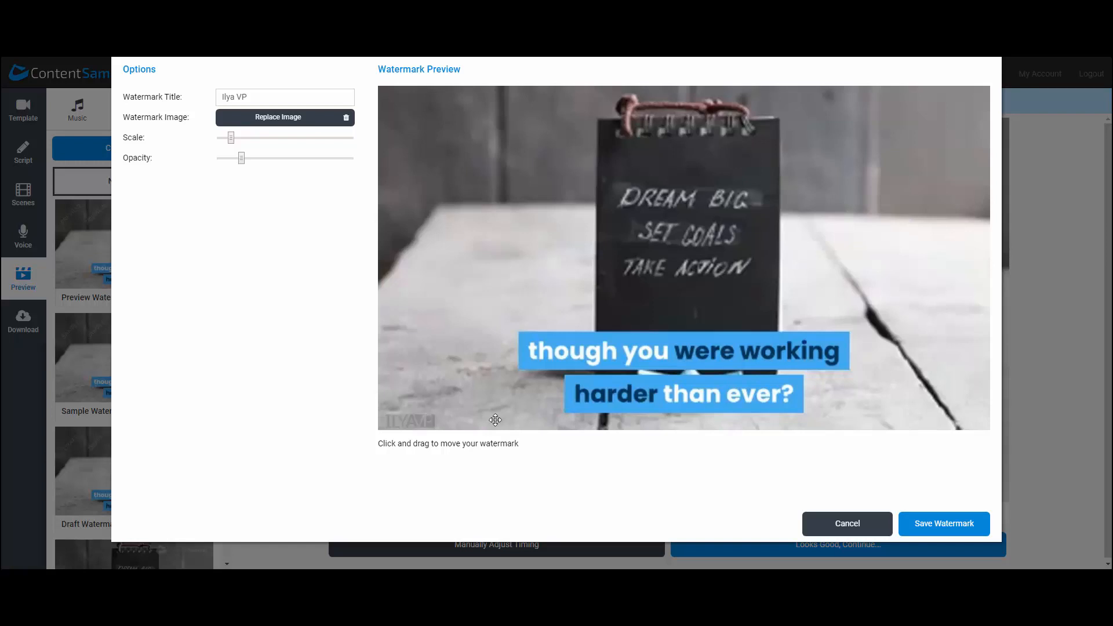
pyautogui.click(845, 529)
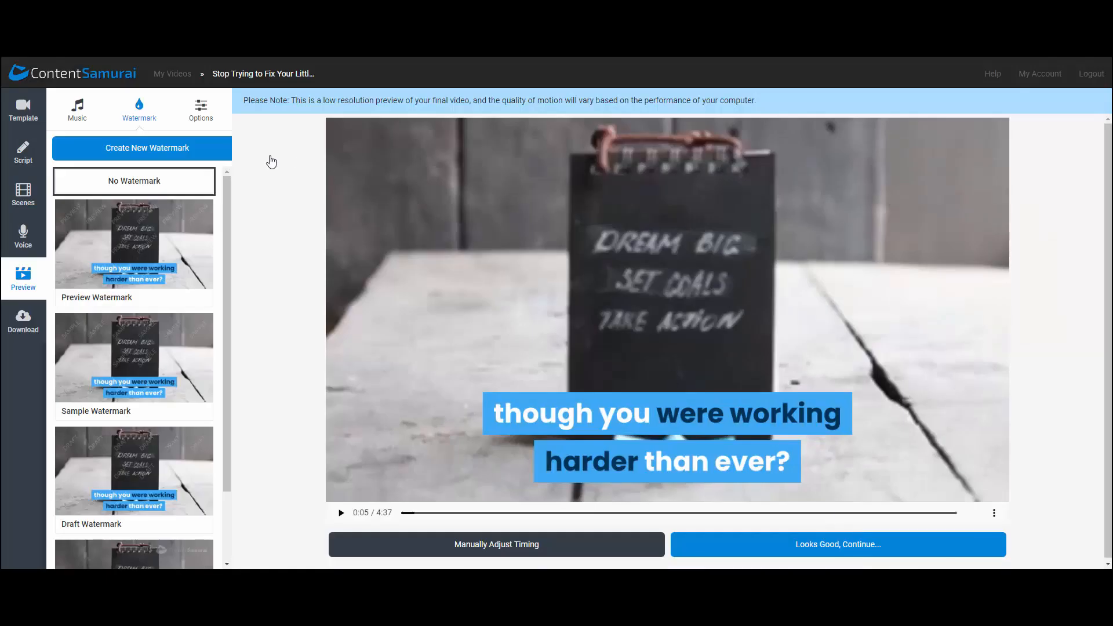
# Manually record the scene timing from about 0:08, starting the "It seemed as if nothing was working." scene at about 0:12, and stop recording
pyautogui.click(200, 108)
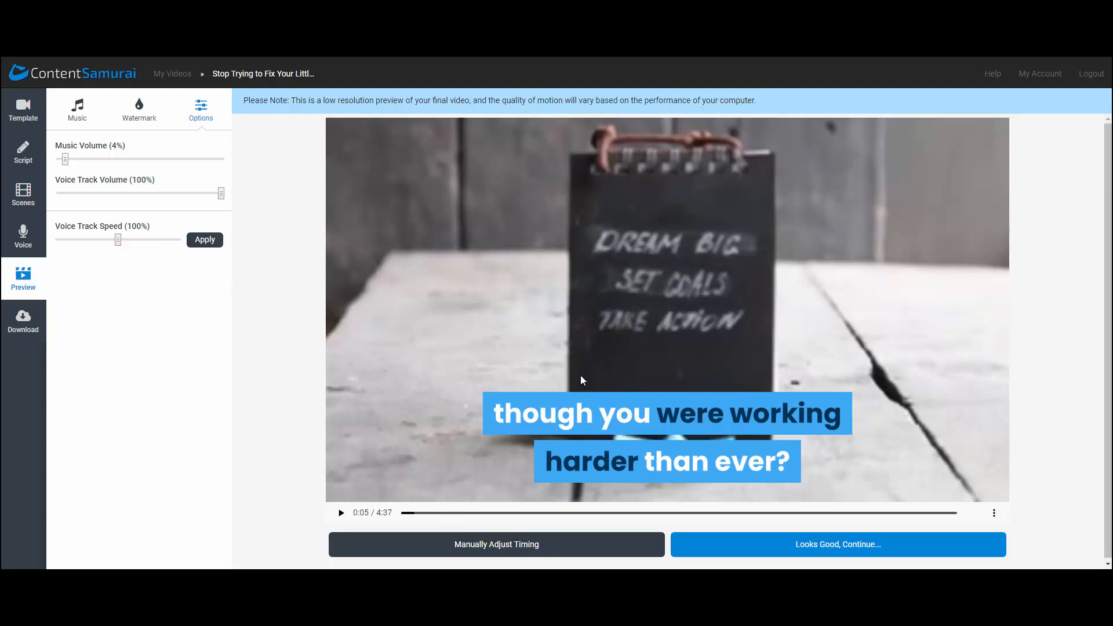
pyautogui.click(531, 548)
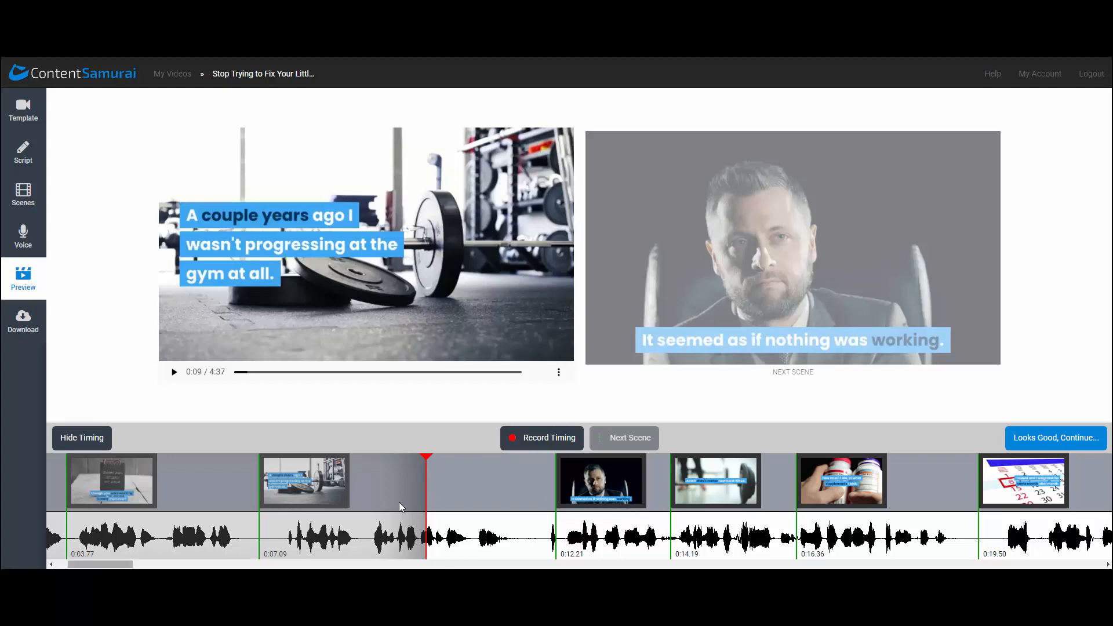
pyautogui.click(359, 472)
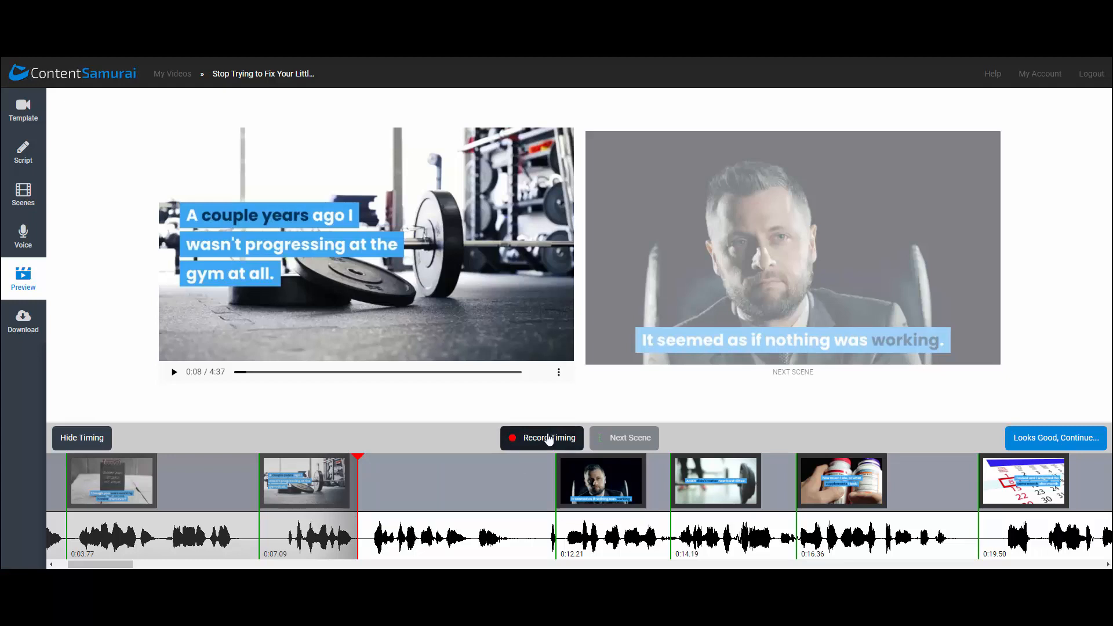
pyautogui.click(549, 439)
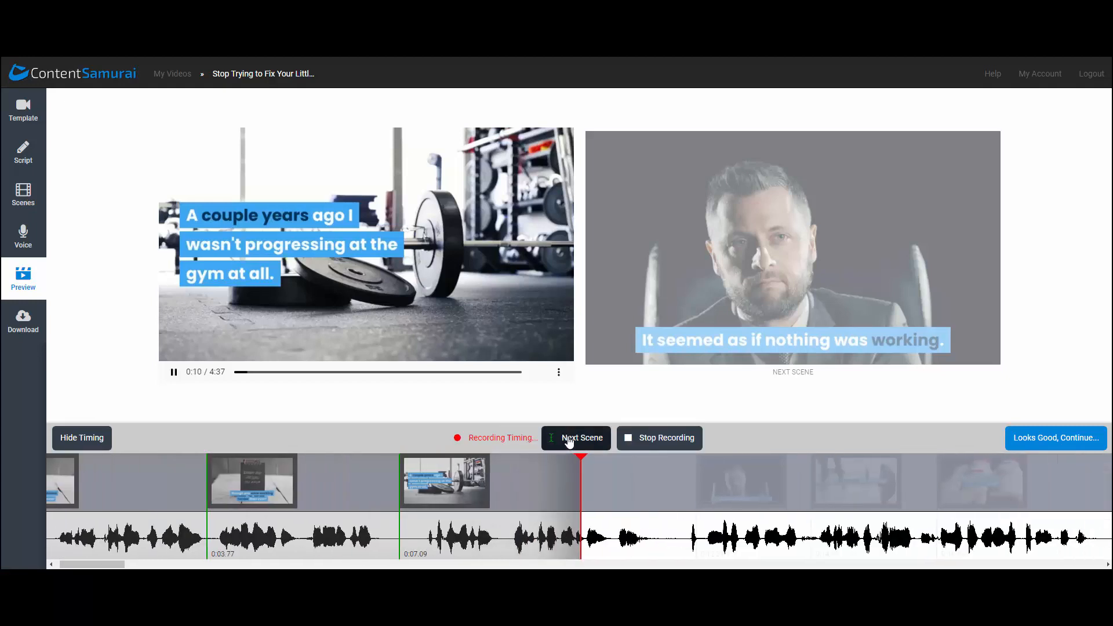
pyautogui.click(576, 444)
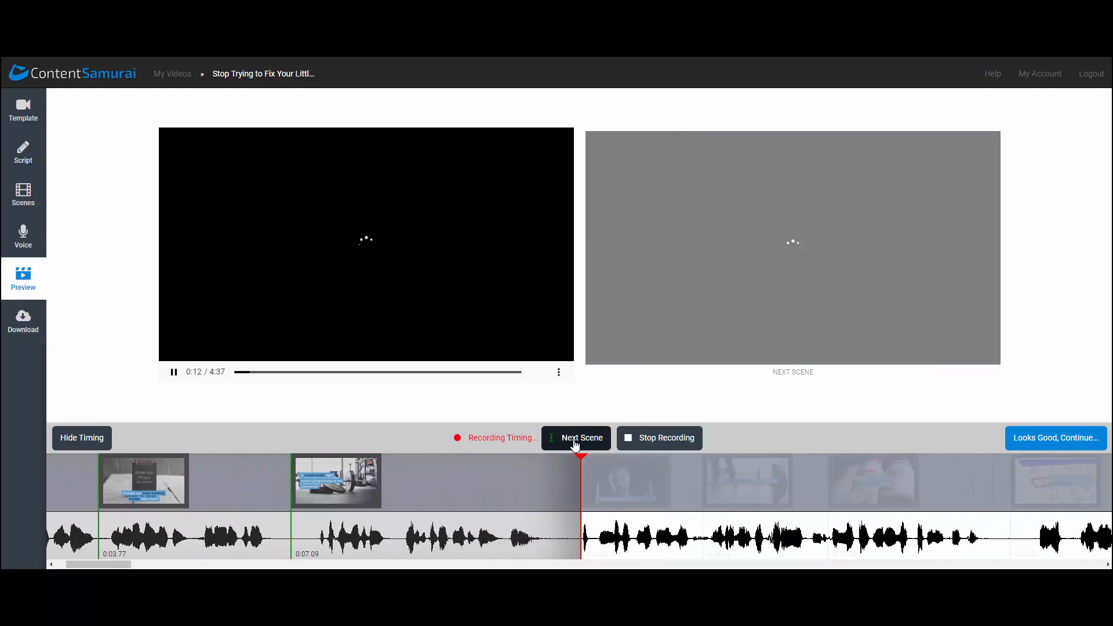
pyautogui.click(655, 446)
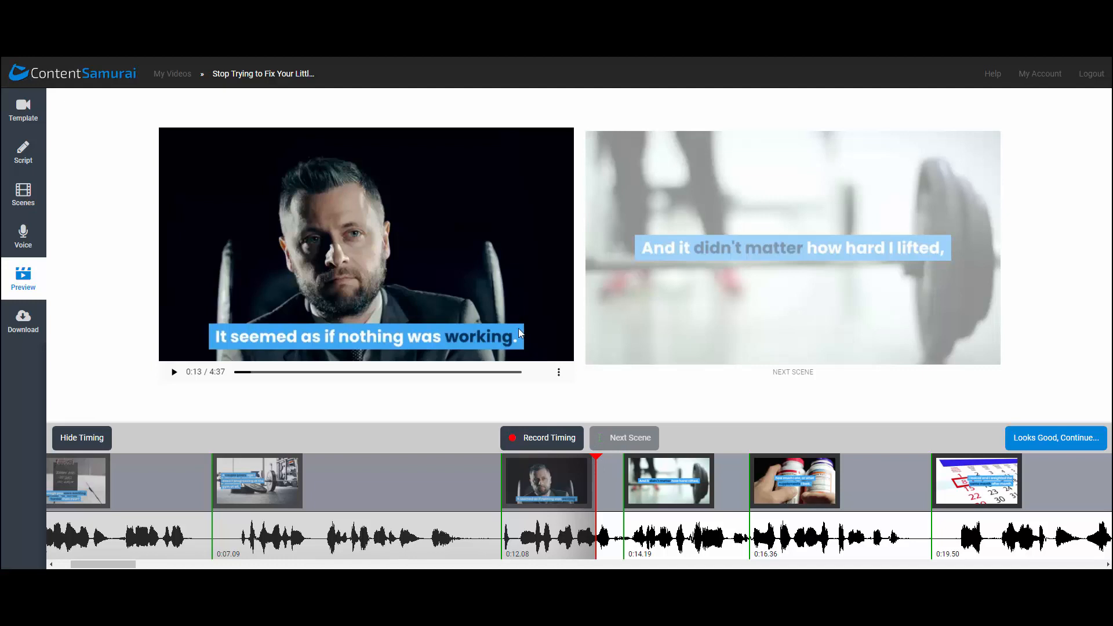
# Accept the adjusted timing and start generating the final video
pyautogui.click(1045, 441)
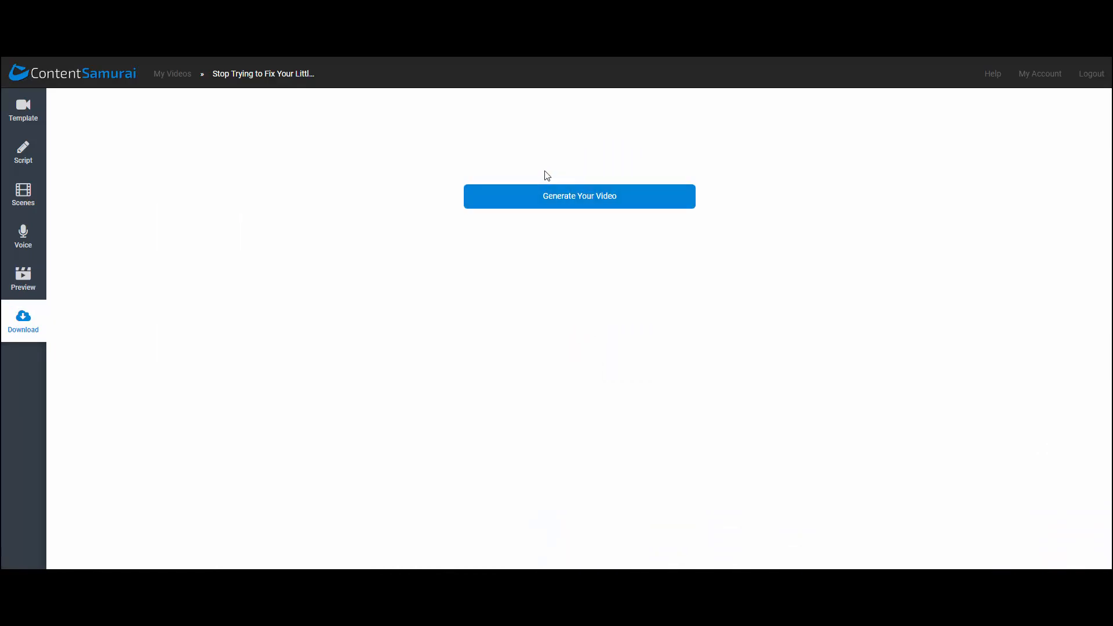
pyautogui.click(527, 201)
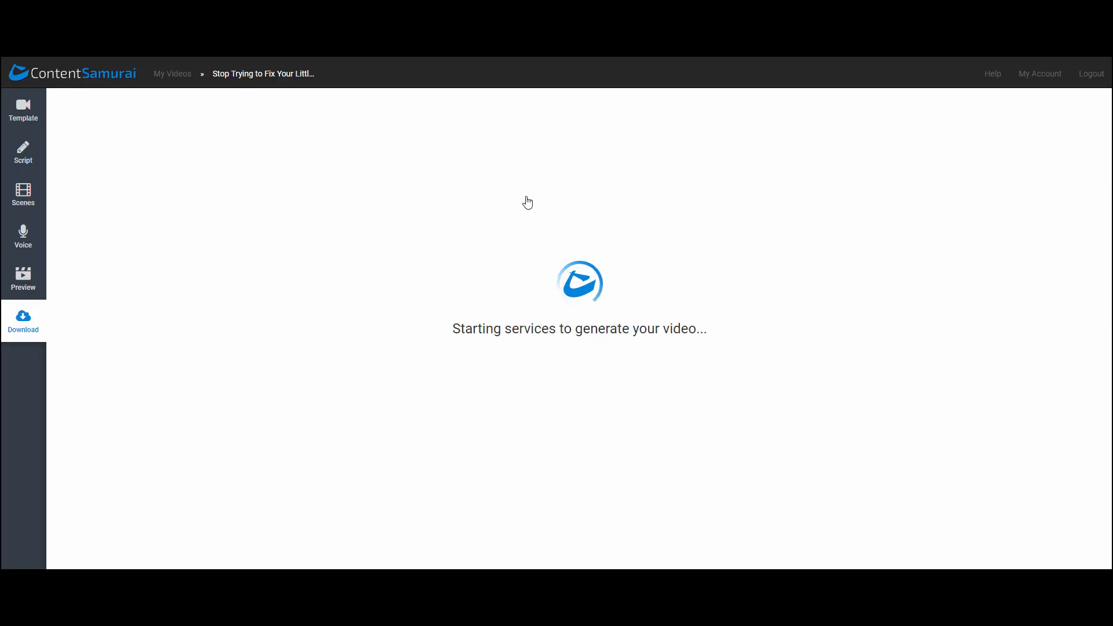